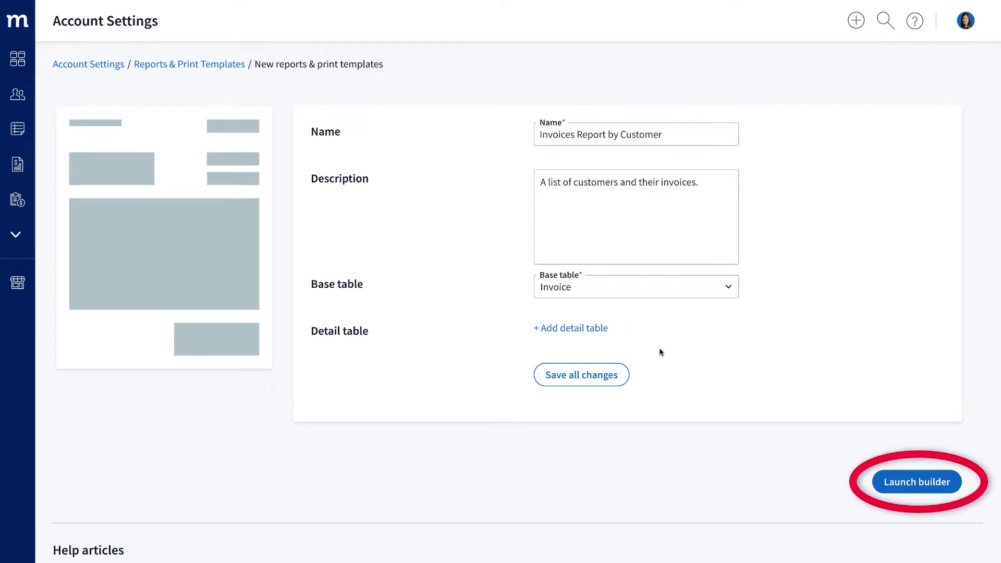
# Launch the report builder and expand the best4u data source's Invoice table in the field list to browse its fields.
pyautogui.click(954, 489)
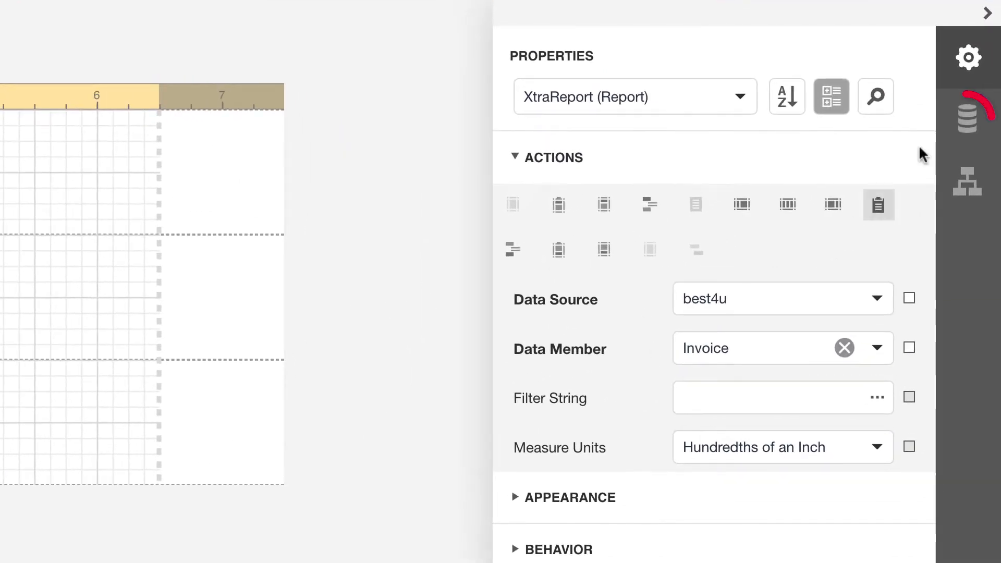
pyautogui.click(967, 119)
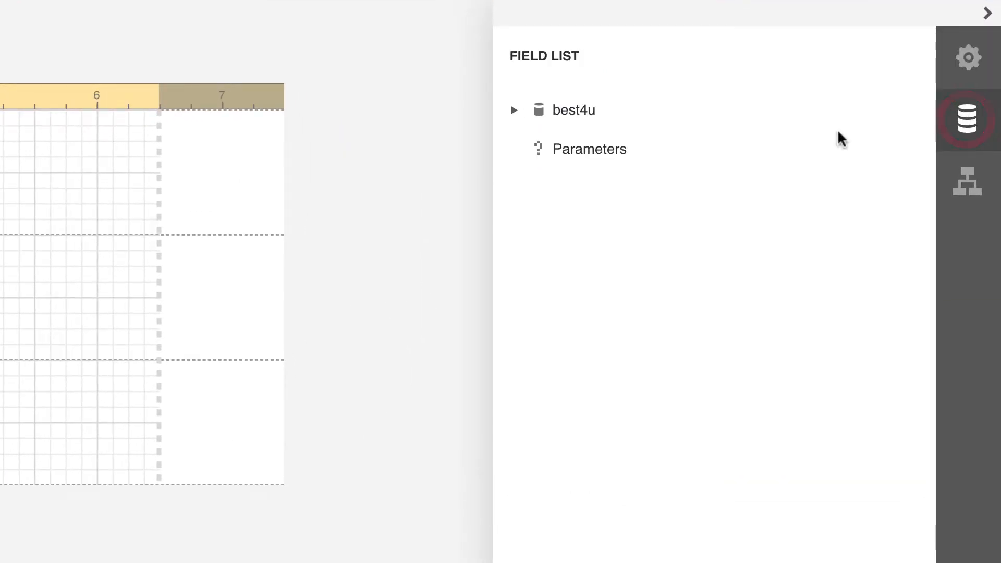
pyautogui.click(513, 110)
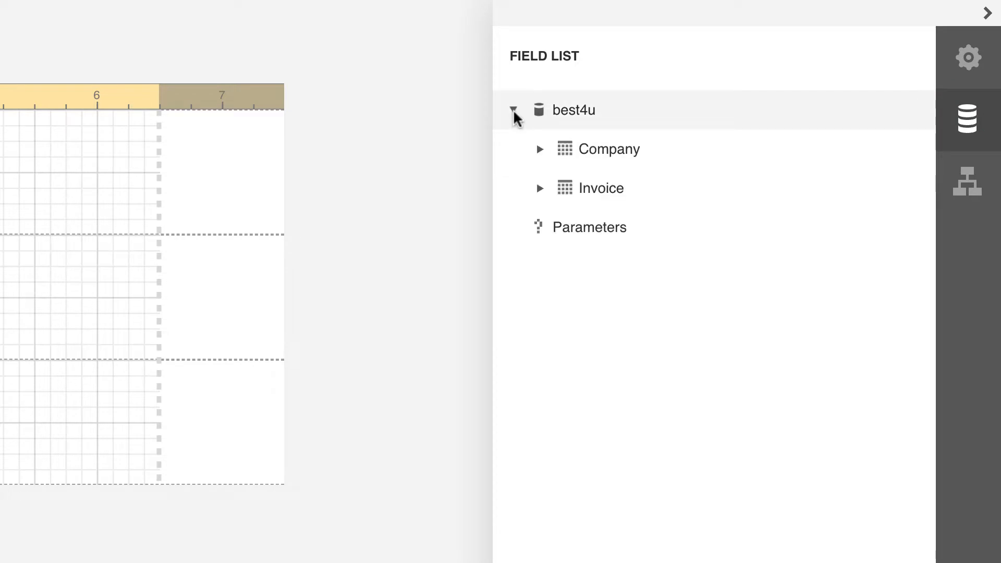
pyautogui.click(540, 189)
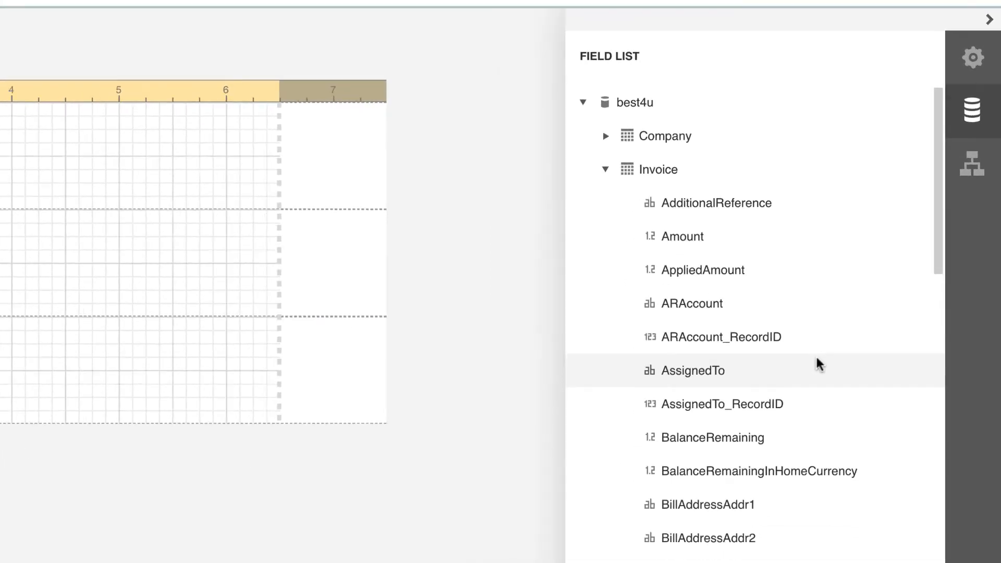
pyautogui.scroll(-10, 785, 417)
pyautogui.scroll(-6, 901, 224)
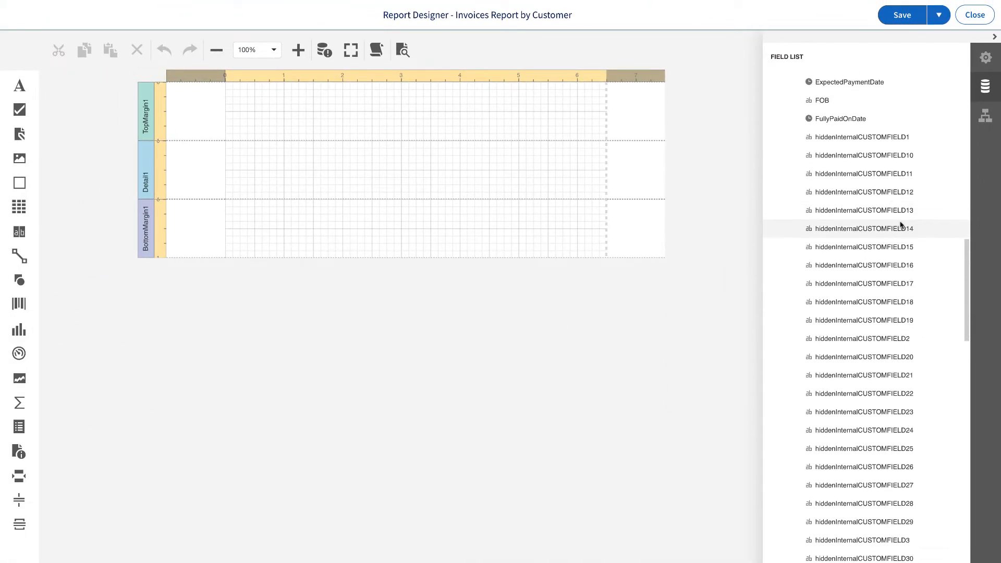
pyautogui.scroll(11, 901, 224)
pyautogui.scroll(5, 901, 224)
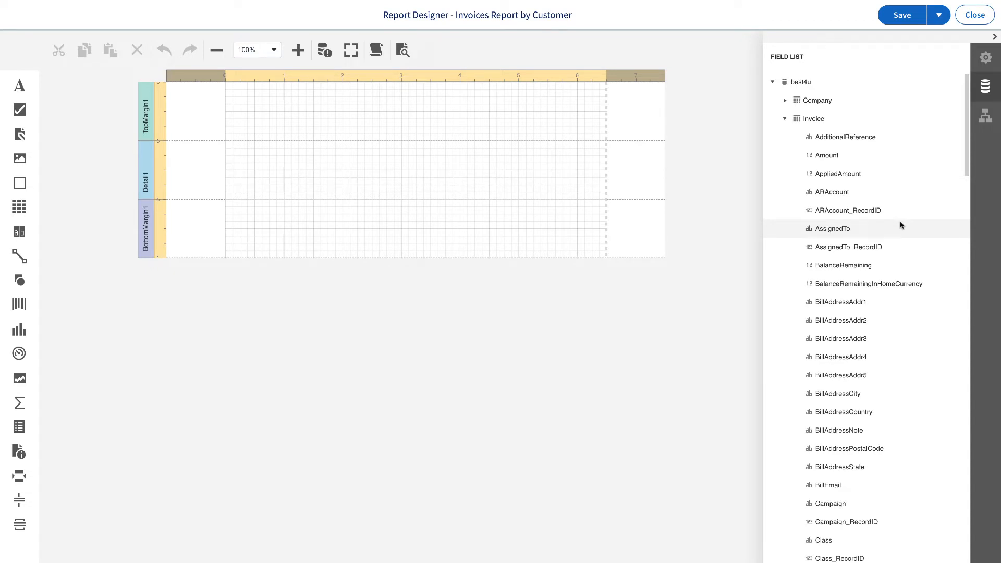
# Switch to the "Invoice Table - Common Fields" help article and review how QuickBooks Online invoice screen fields map to table fields.
pyautogui.hotkey('ctrl', 'Right')
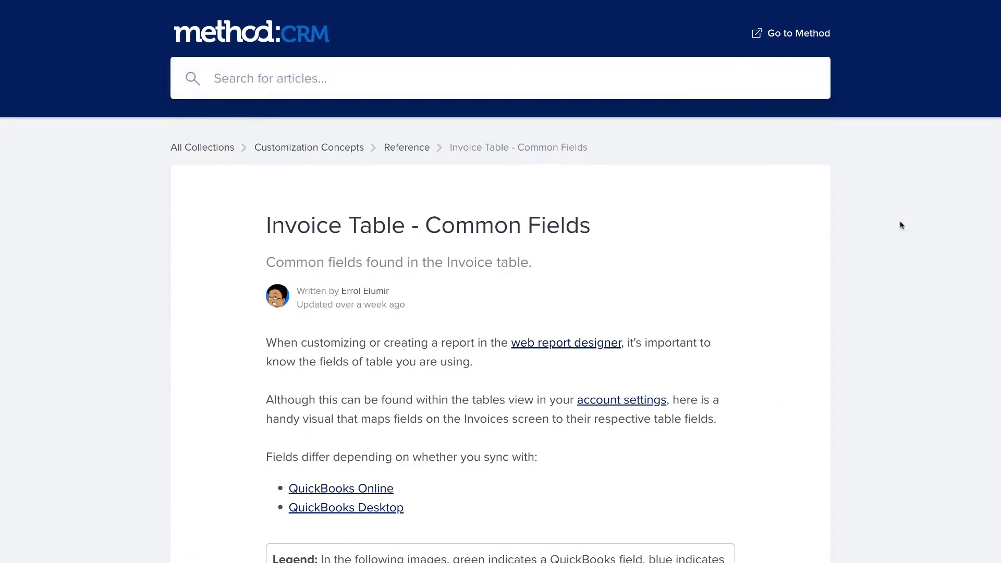
pyautogui.scroll(-3, 901, 225)
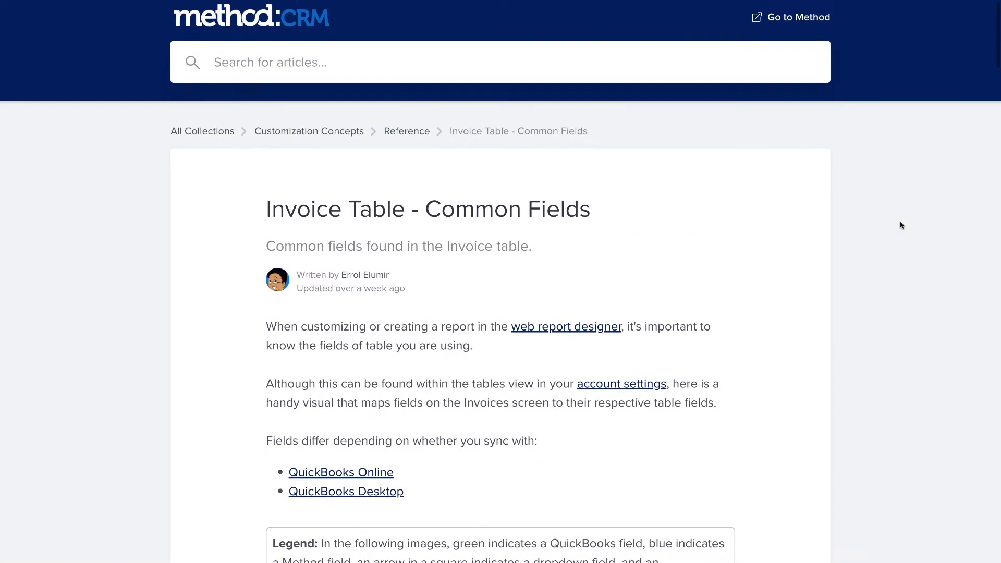
pyautogui.scroll(-15, 901, 225)
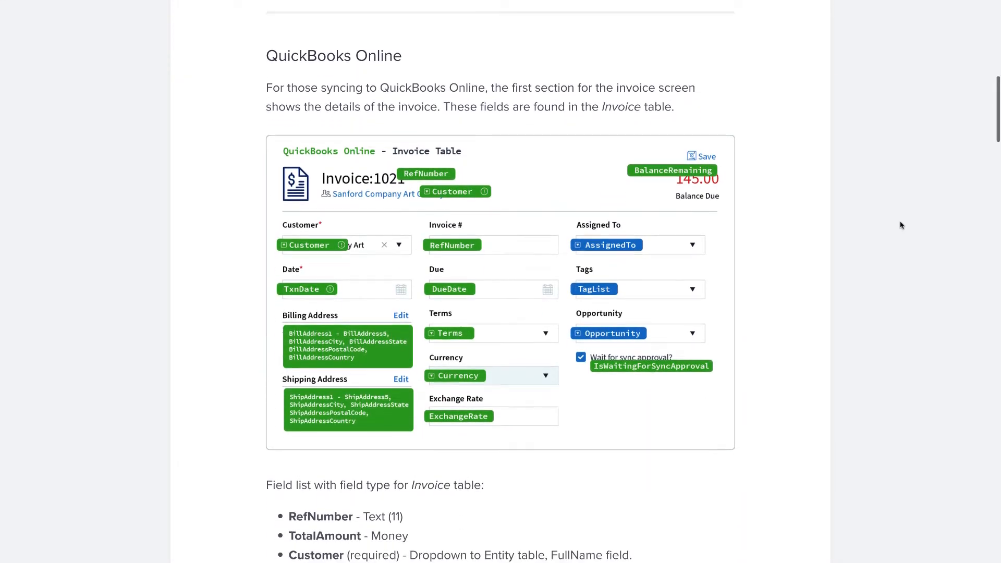
pyautogui.scroll(-2, 901, 225)
pyautogui.scroll(-20, 901, 226)
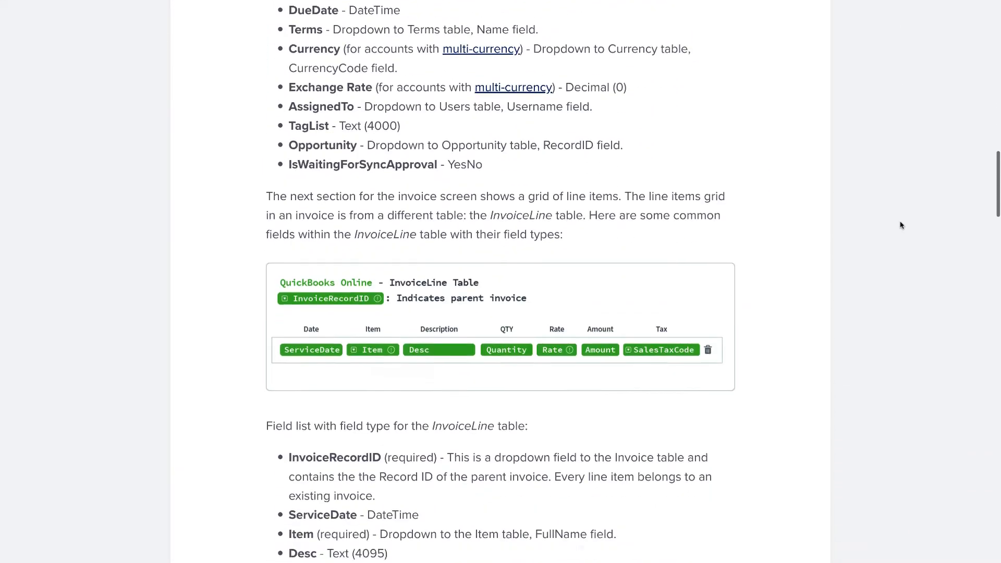
pyautogui.scroll(-7, 901, 226)
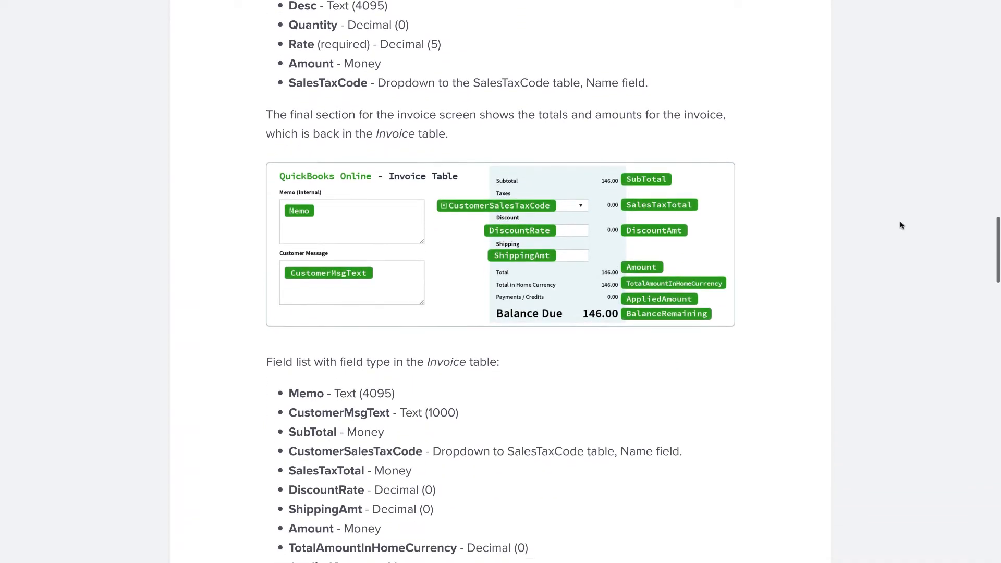
pyautogui.scroll(20, 901, 225)
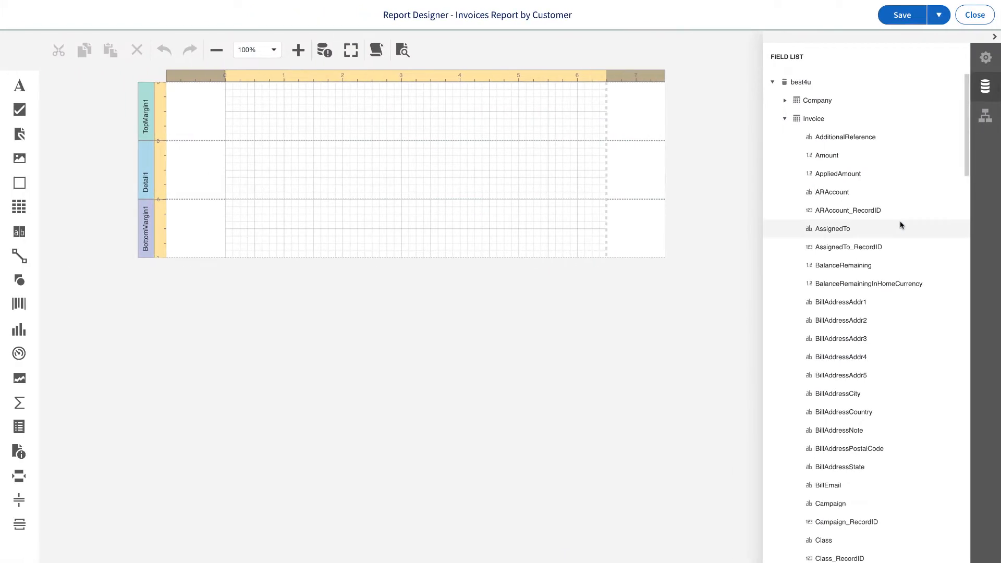
# Place the Invoice table's TxnDate field along the top of the Detail1 band, starting at about 0.5 inch.
pyautogui.scroll(-20, 901, 225)
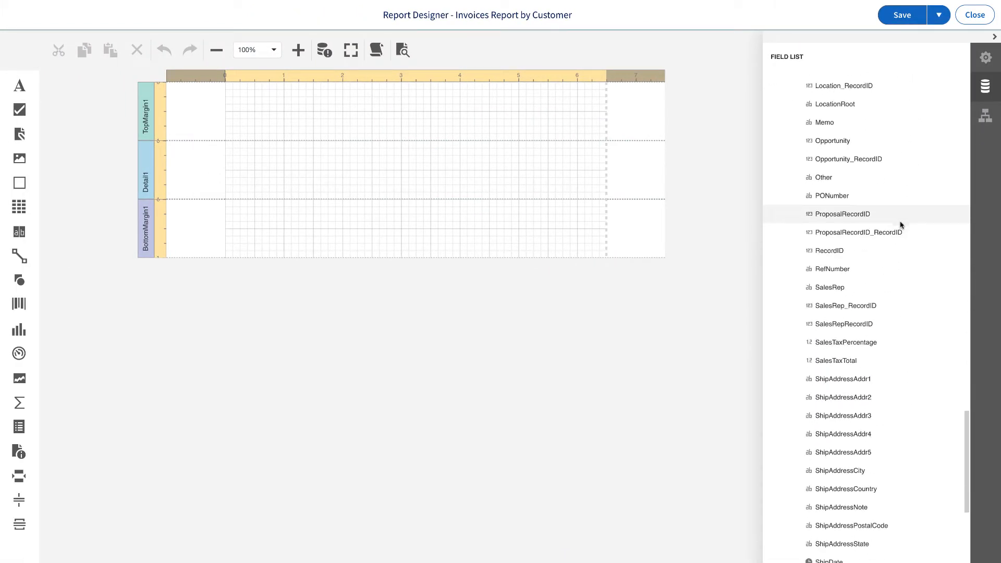
pyautogui.scroll(-8, 901, 225)
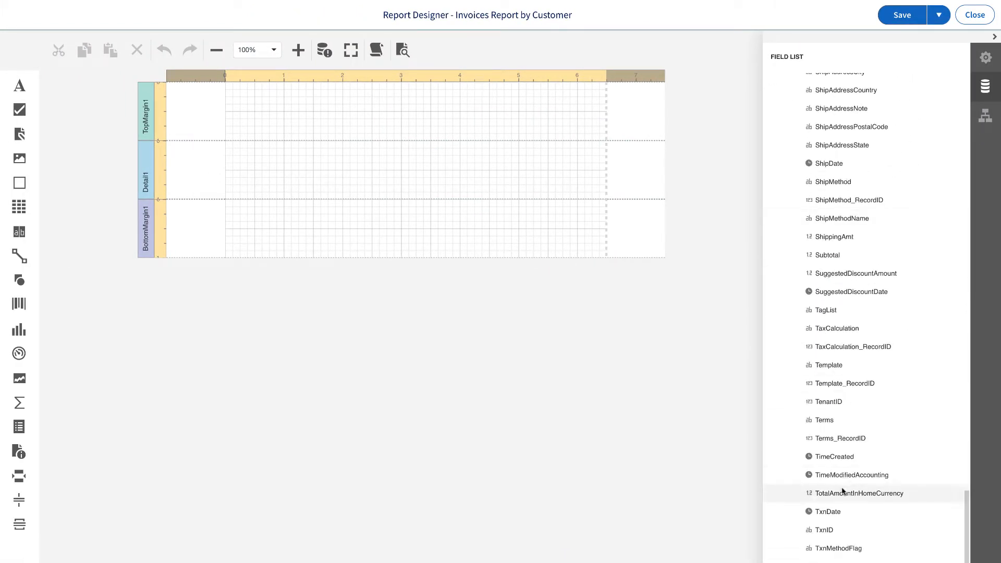
pyautogui.moveTo(838, 510); pyautogui.dragTo(255, 145)
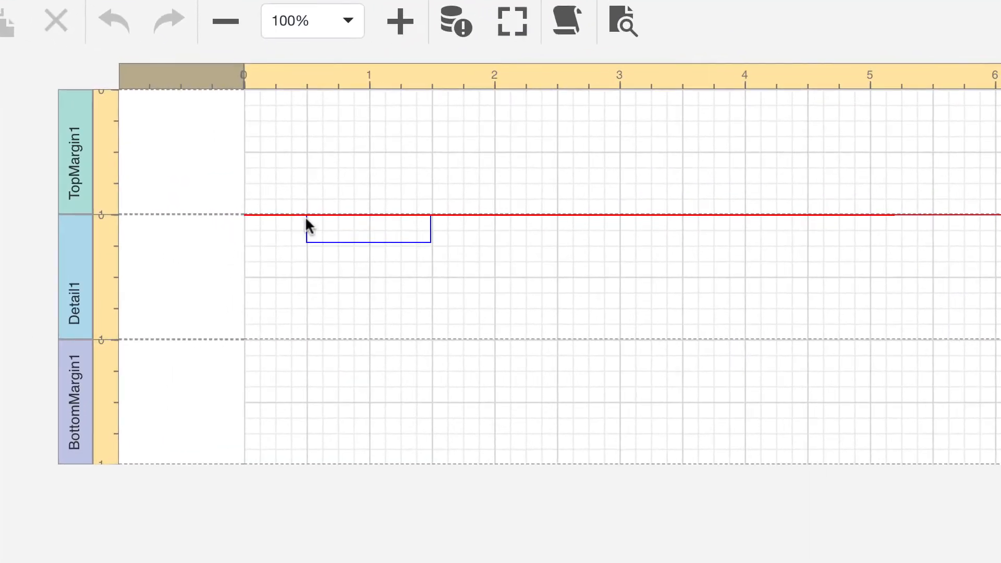
pyautogui.moveTo(305, 216); pyautogui.dragTo(305, 215)
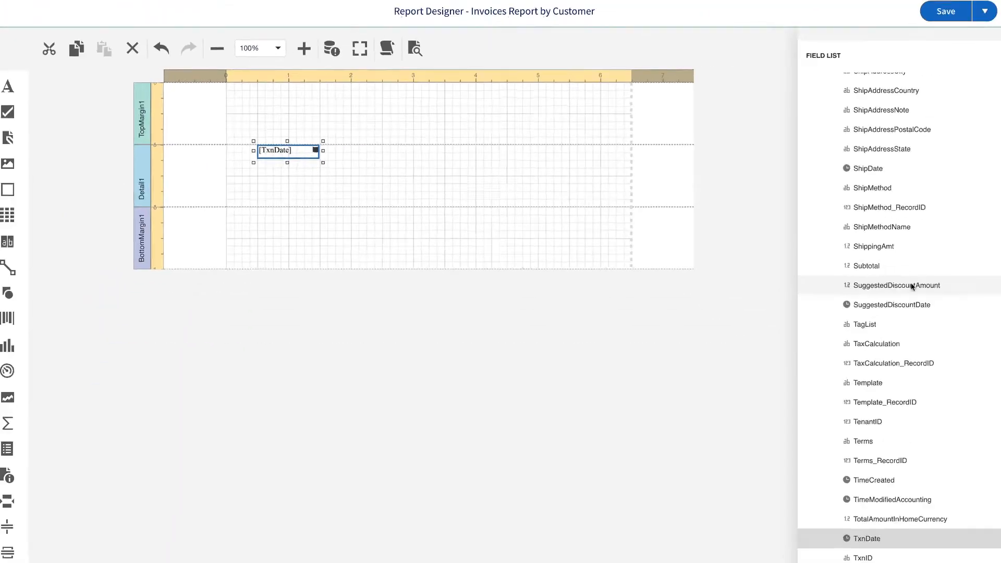
# Place the RefNumber field in the Detail1 band level with TxnDate, starting at about 2.5 inches.
pyautogui.scroll(20, 894, 278)
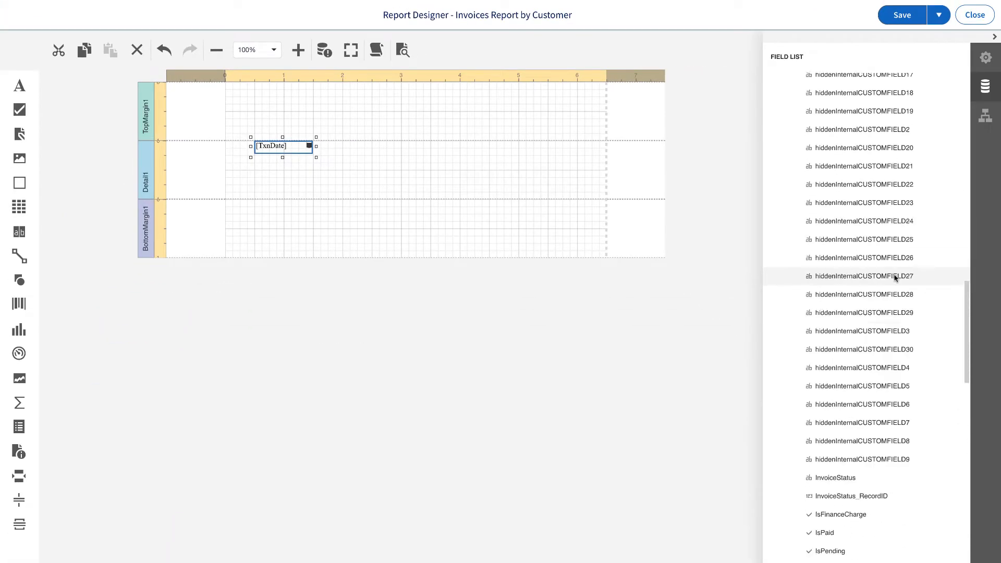
pyautogui.scroll(-10, 895, 278)
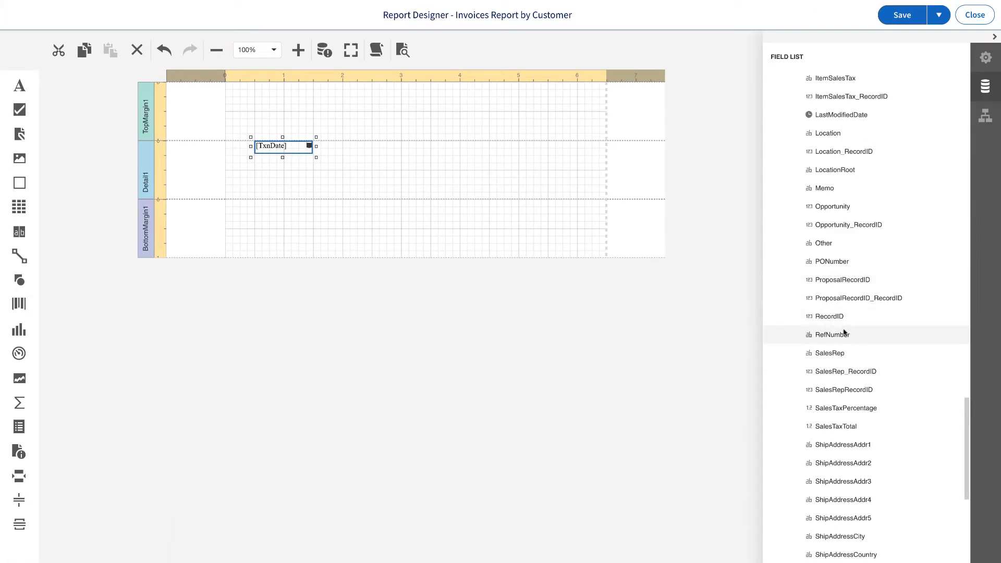
pyautogui.moveTo(843, 334); pyautogui.dragTo(373, 146)
# Place the BalanceRemaining field in the same Detail1 row, starting at about 5 inches.
pyautogui.scroll(10, 894, 261)
pyautogui.scroll(10, 894, 263)
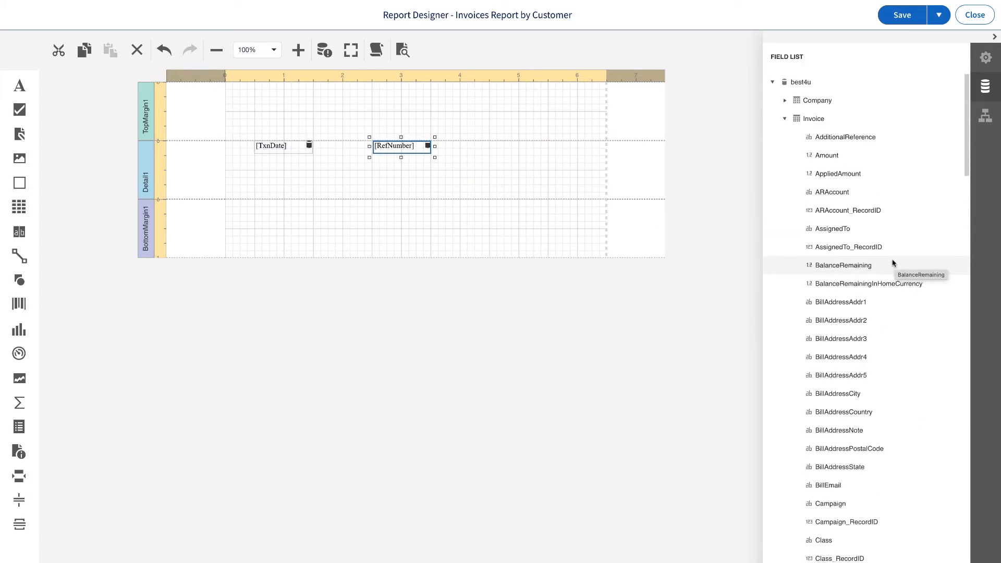
pyautogui.moveTo(894, 265); pyautogui.dragTo(520, 145)
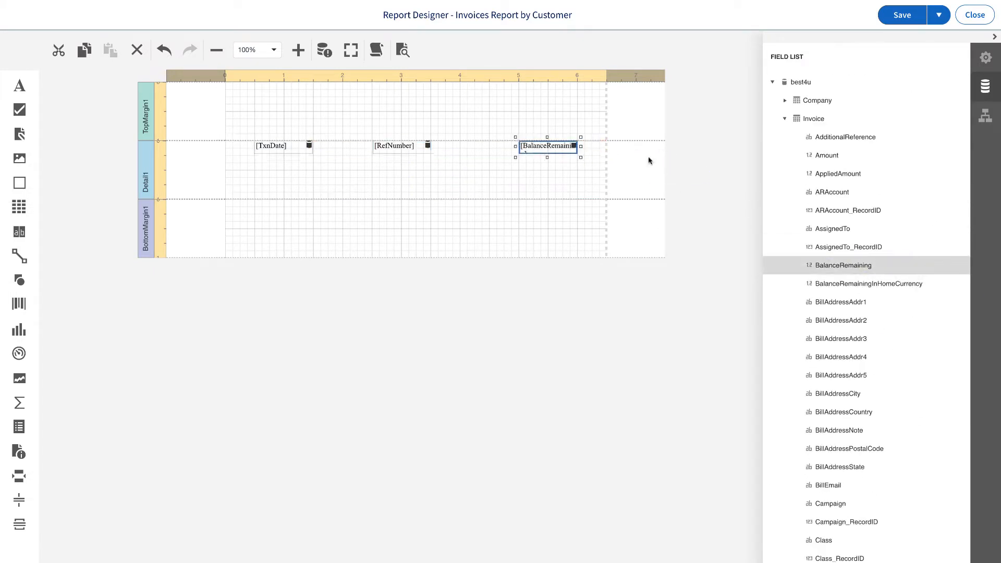
# Save the report, then preview its output and return to the design view.
pyautogui.click(898, 21)
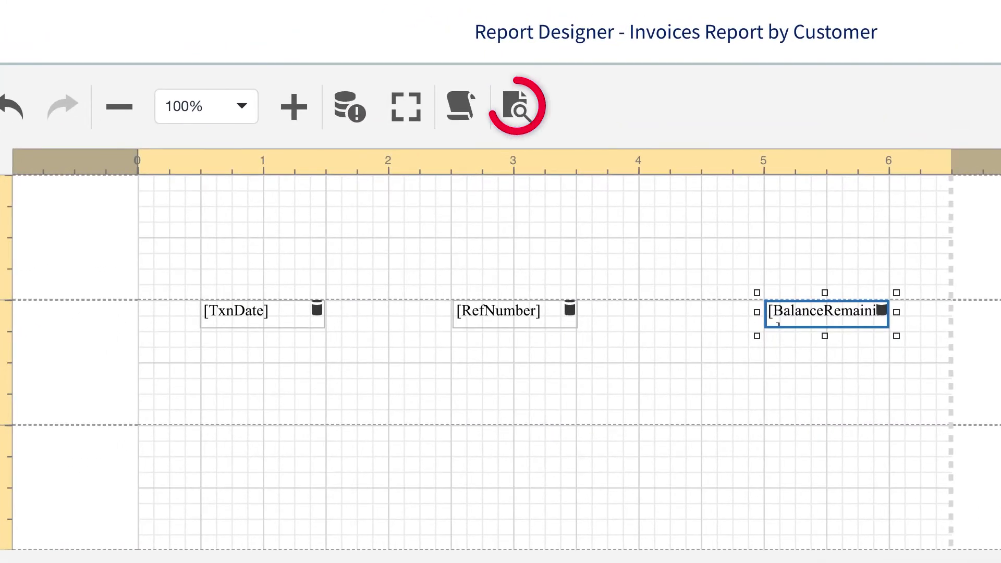
pyautogui.click(520, 112)
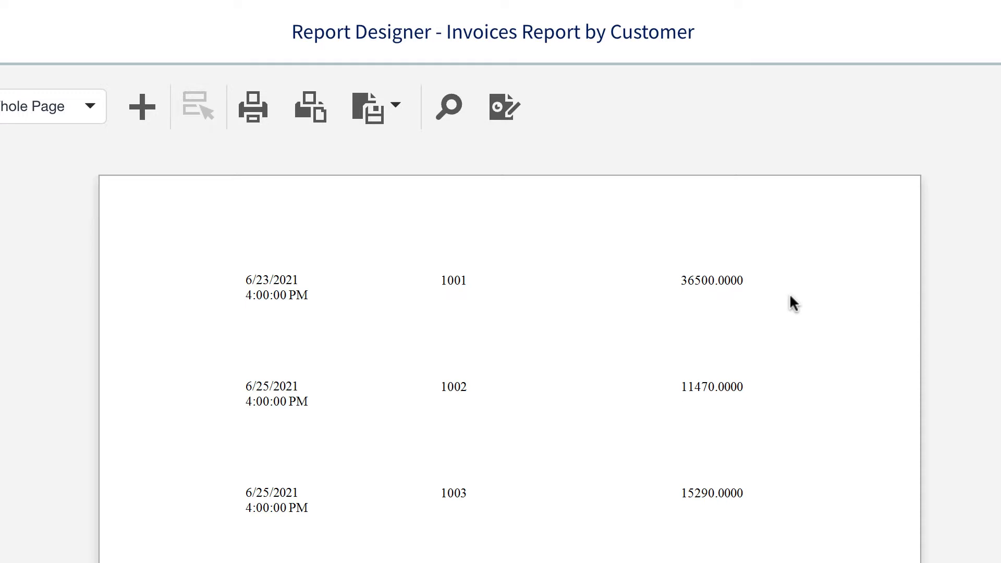
pyautogui.click(504, 107)
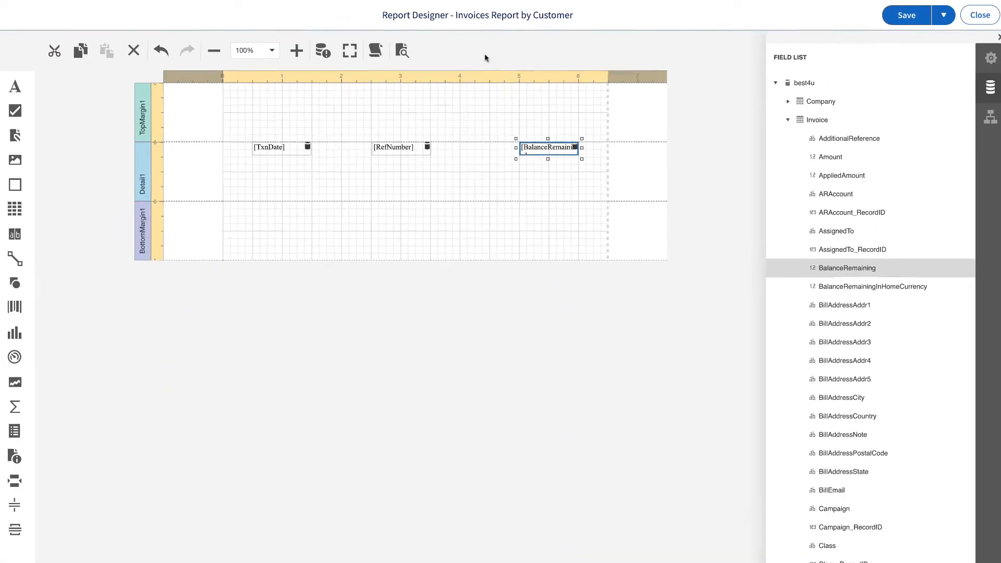
# Set the TxnDate label's text format string to the DateTime type yyyy-MM-dd.
pyautogui.click(284, 147)
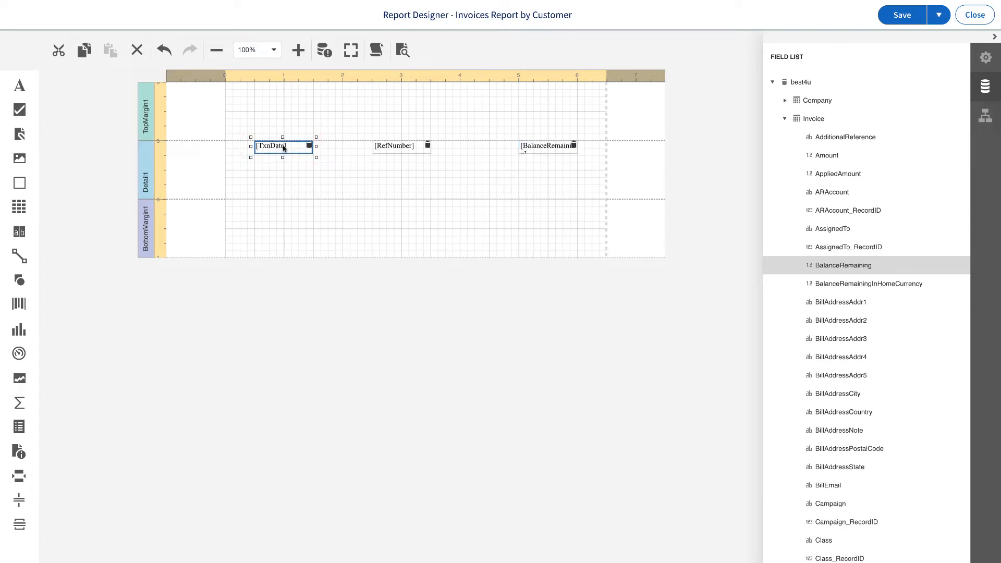
pyautogui.click(985, 58)
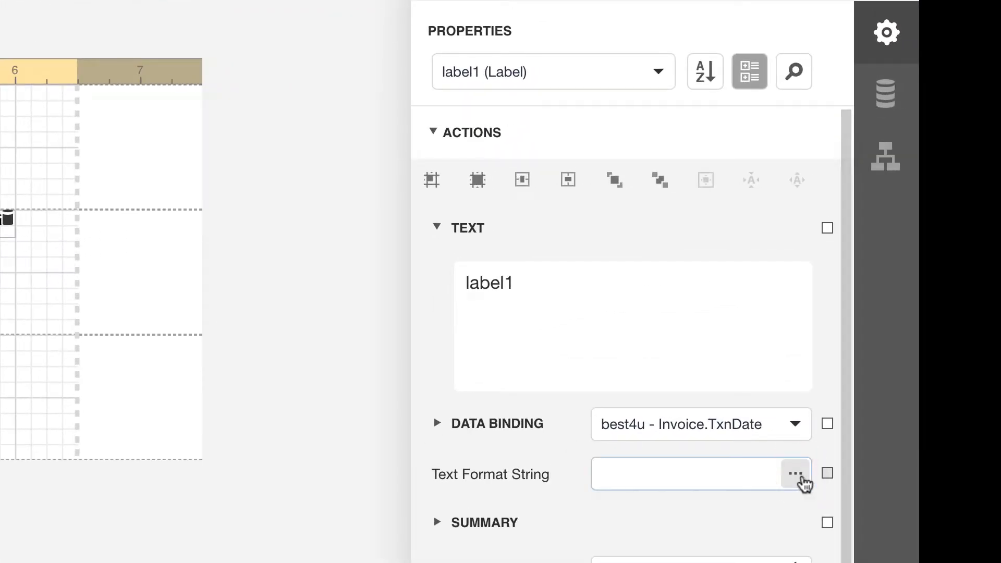
pyautogui.click(795, 474)
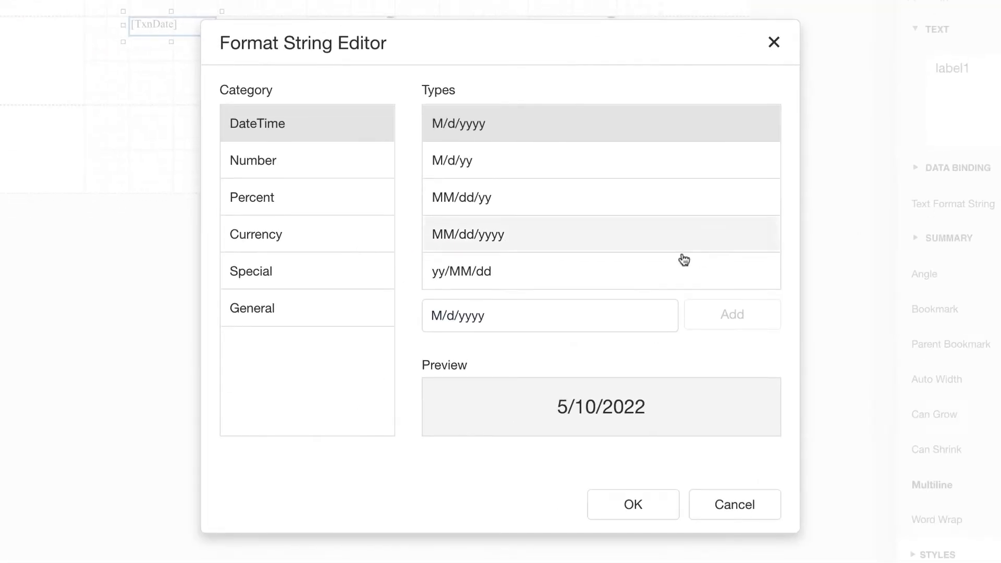
pyautogui.scroll(-3, 646, 252)
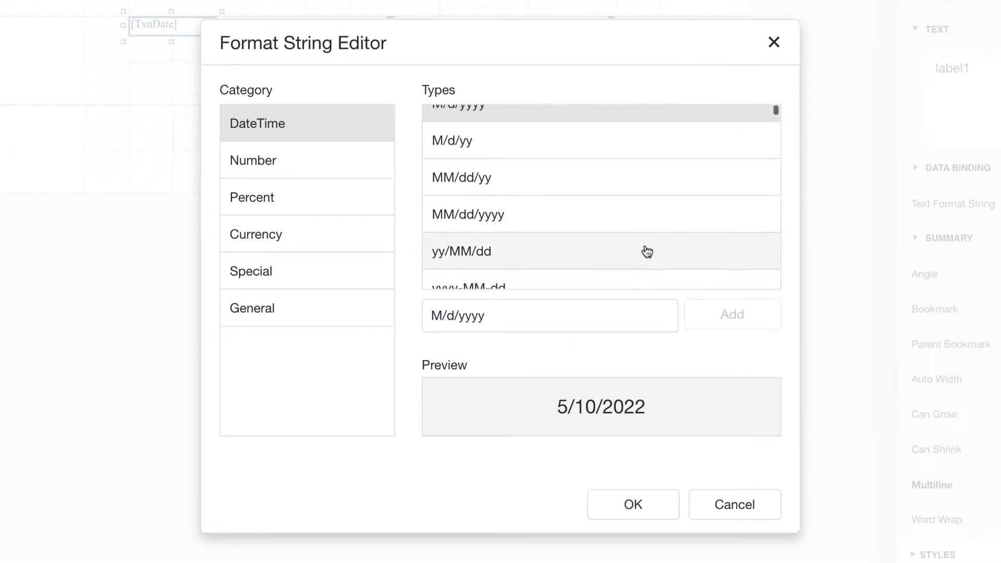
pyautogui.click(554, 244)
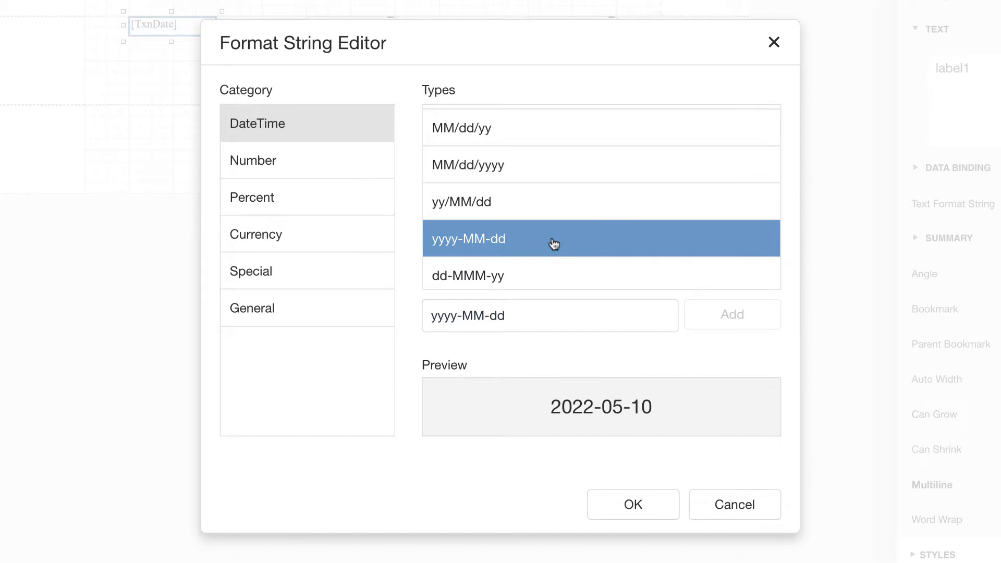
pyautogui.click(633, 504)
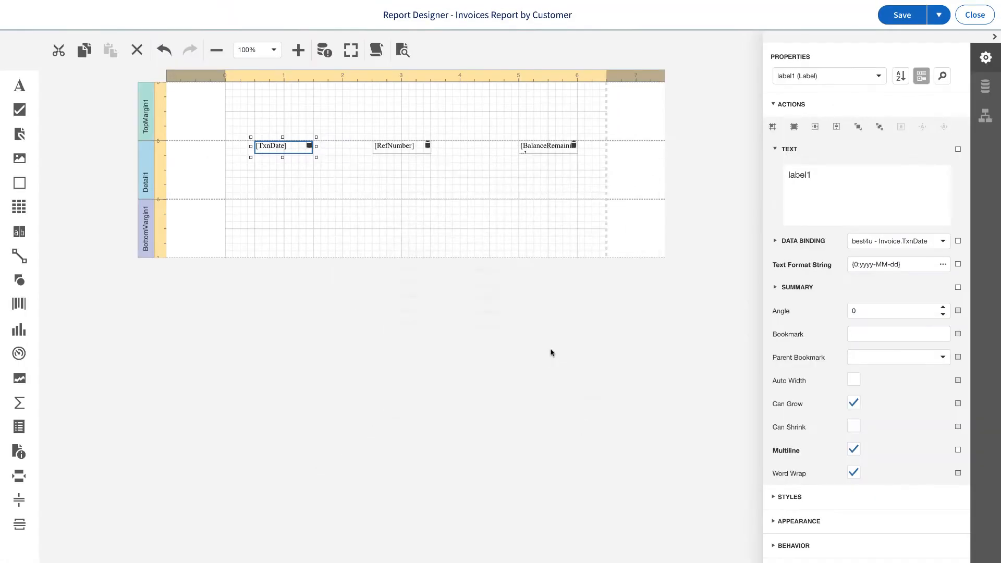
# Set the BalanceRemaining label's text format string to the Currency type $0.00.
pyautogui.click(540, 152)
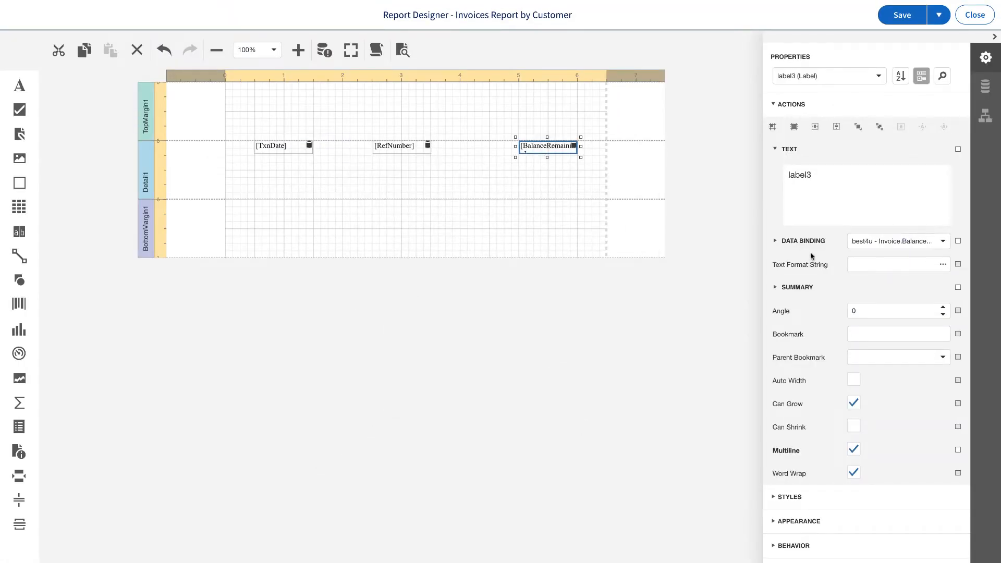
pyautogui.click(943, 266)
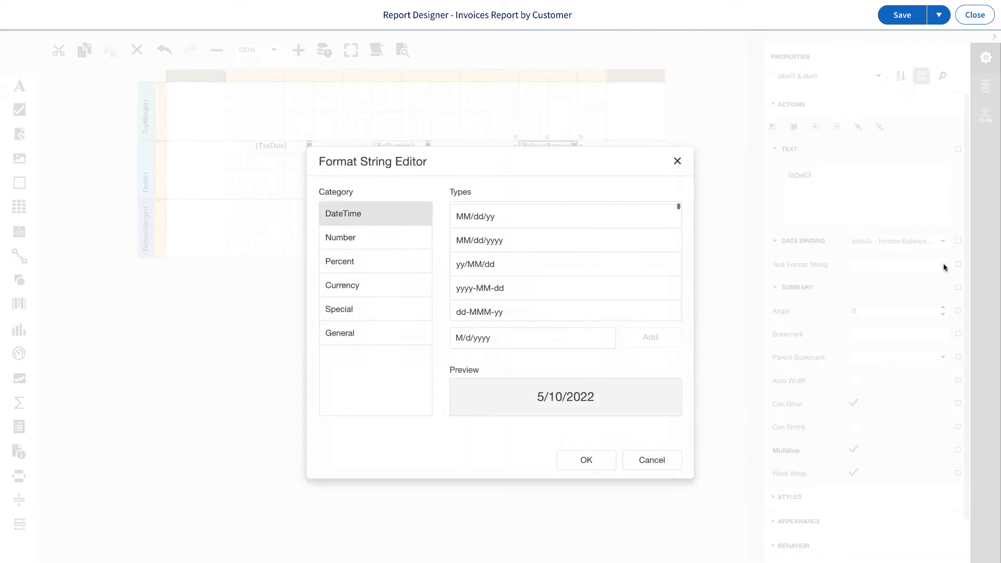
pyautogui.click(381, 280)
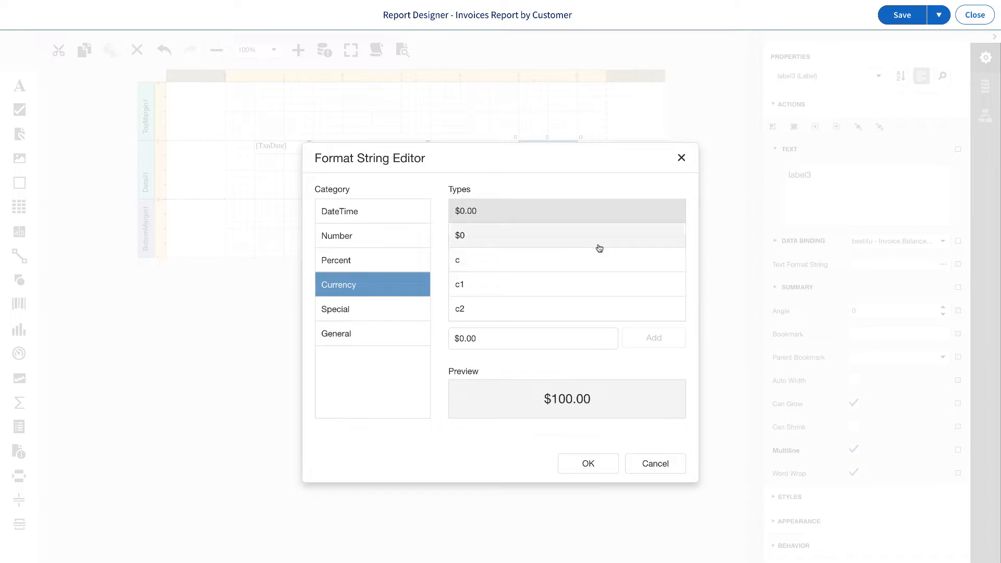
pyautogui.click(586, 219)
pyautogui.click(590, 462)
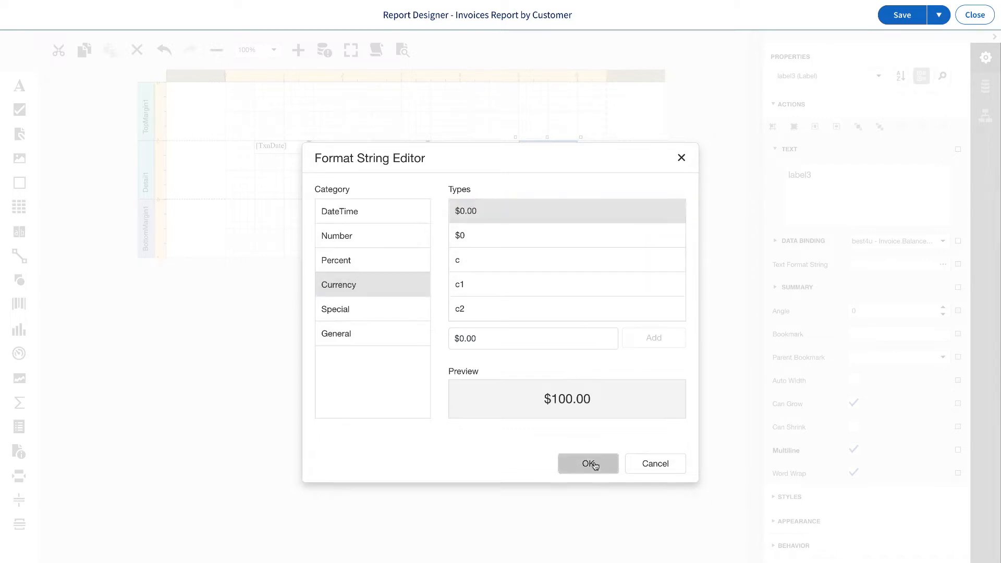
pyautogui.click(592, 463)
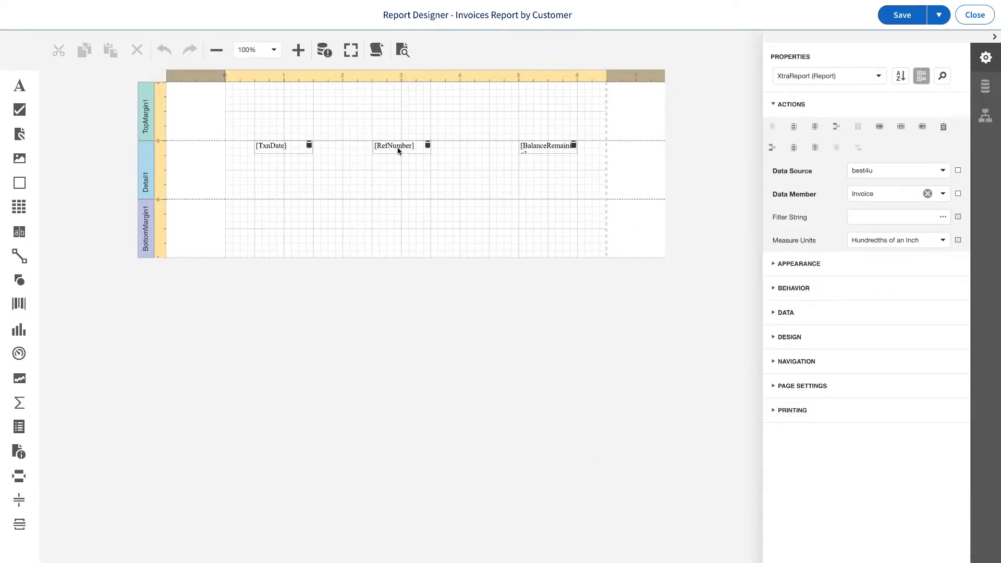
# Set the RefNumber label's text format string to the General category with the prefix #.
pyautogui.click(398, 151)
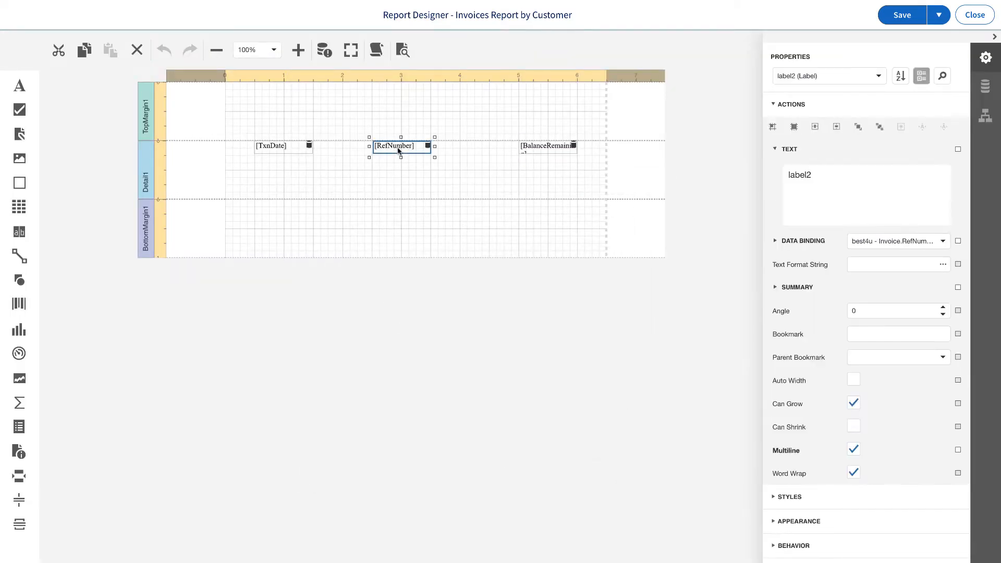
pyautogui.click(945, 265)
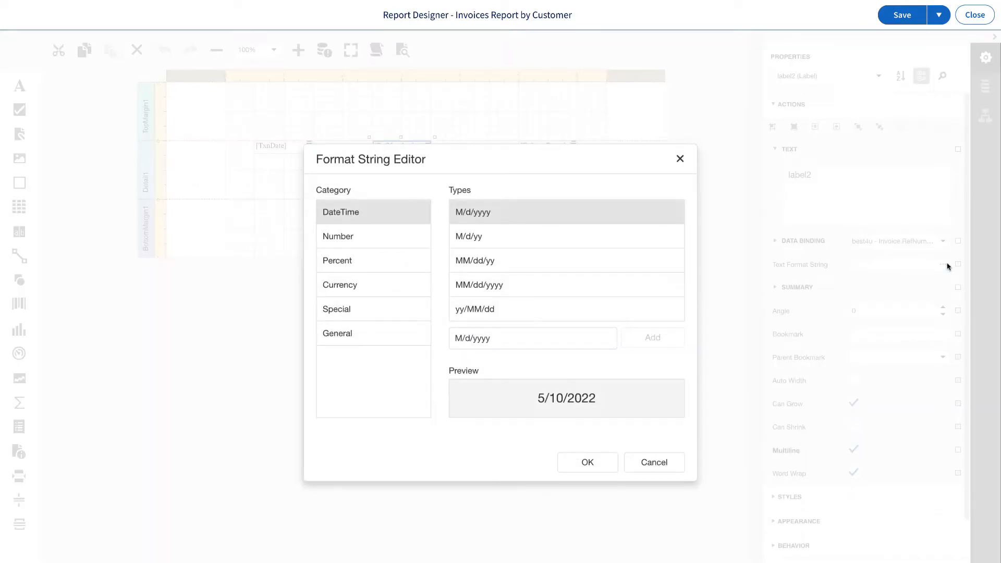
pyautogui.click(352, 334)
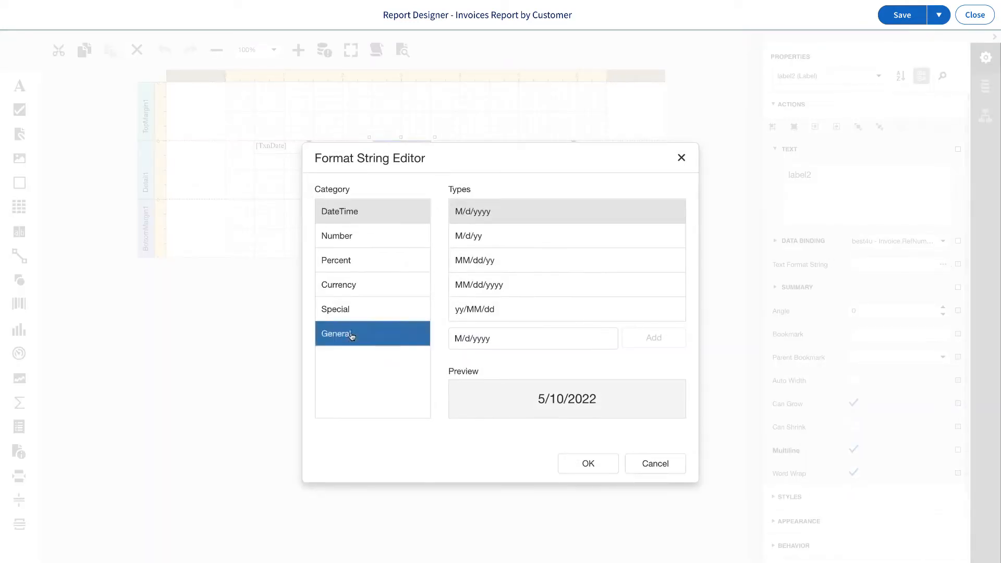
pyautogui.click(481, 210)
pyautogui.write('#')
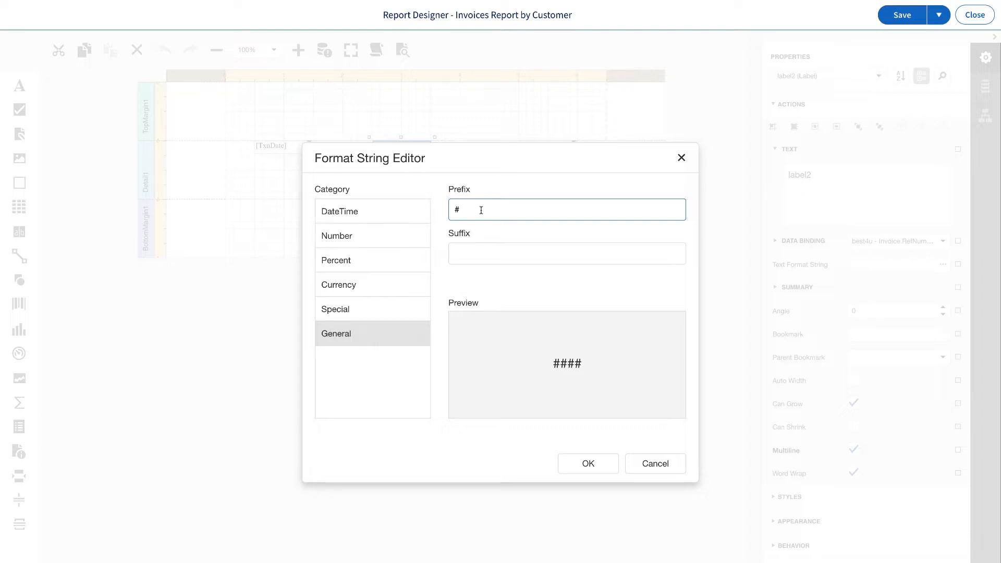
pyautogui.click(586, 459)
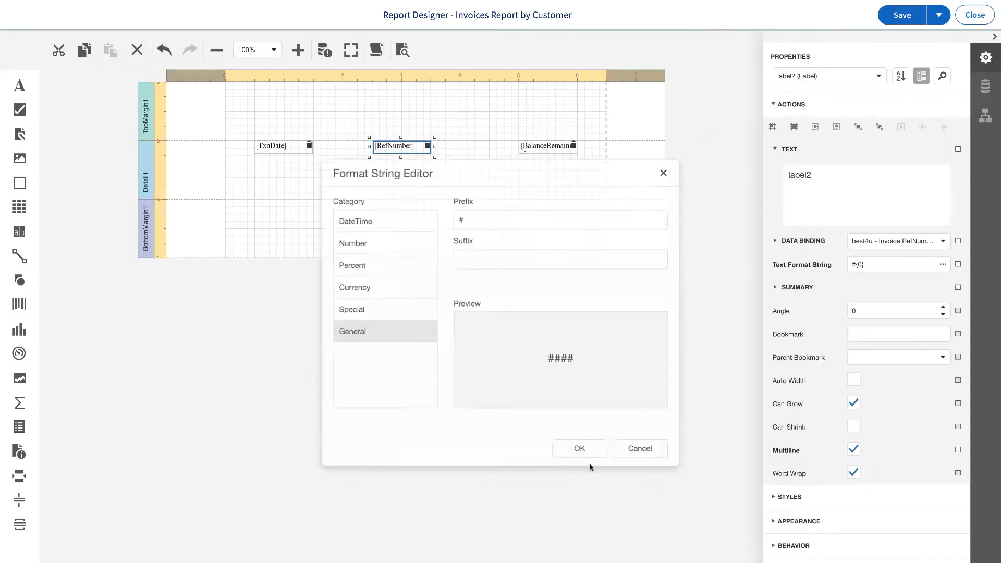
# Preview the report with the formatted fields, return to the design view and save the report.
pyautogui.click(405, 51)
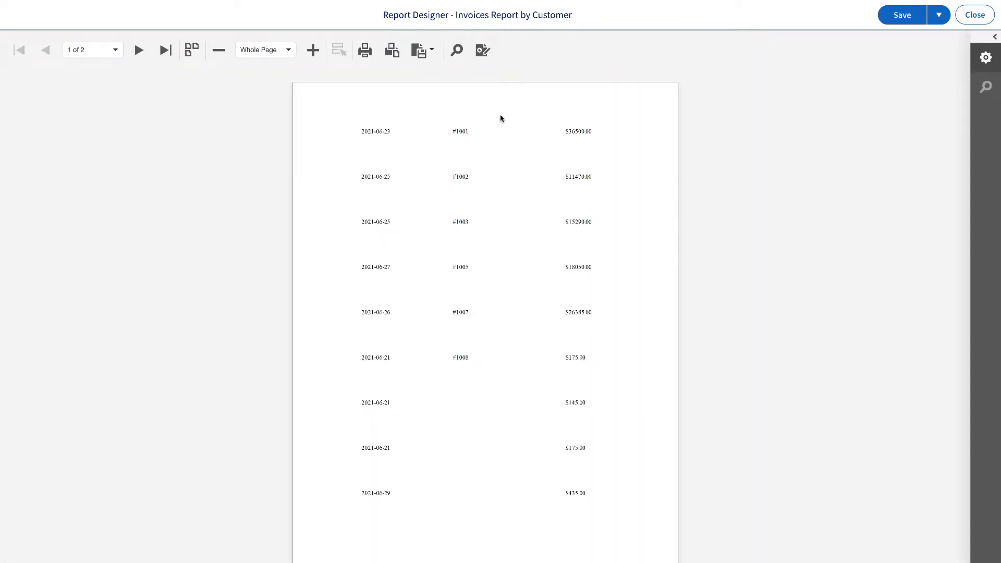
pyautogui.click(483, 50)
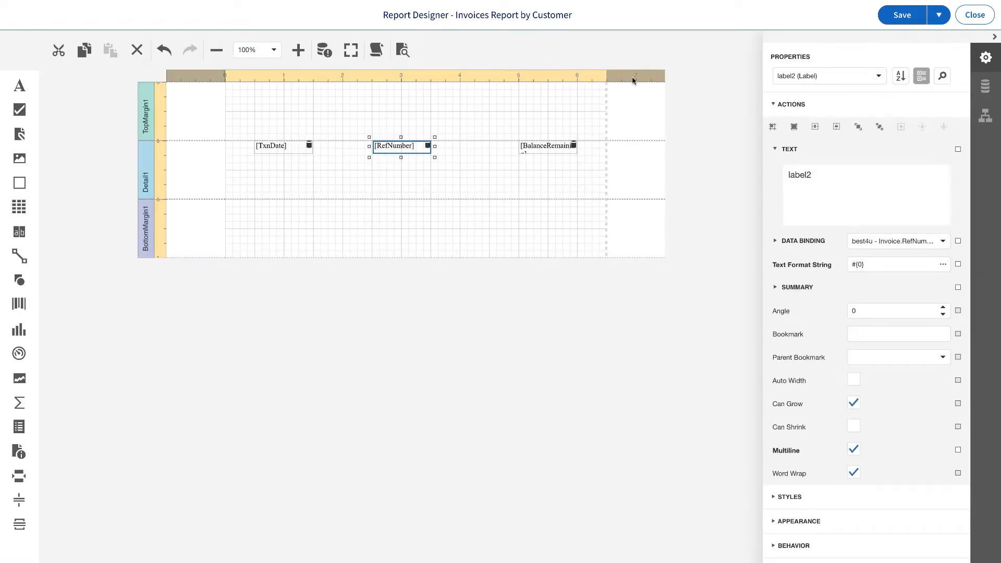
pyautogui.click(902, 16)
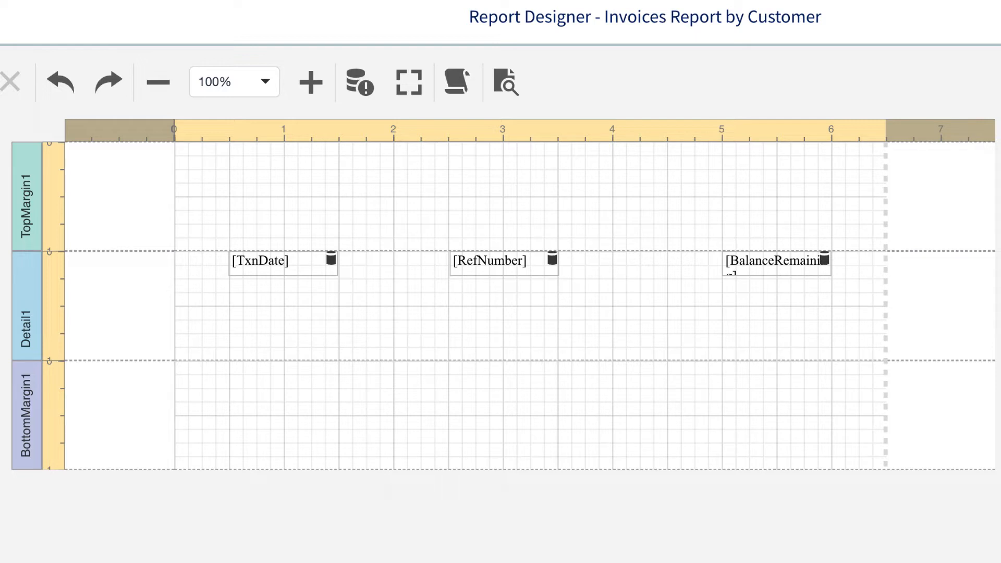
# Shrink the Detail1 band to the height of its field labels, then preview the report and return to the design view.
pyautogui.click(124, 327)
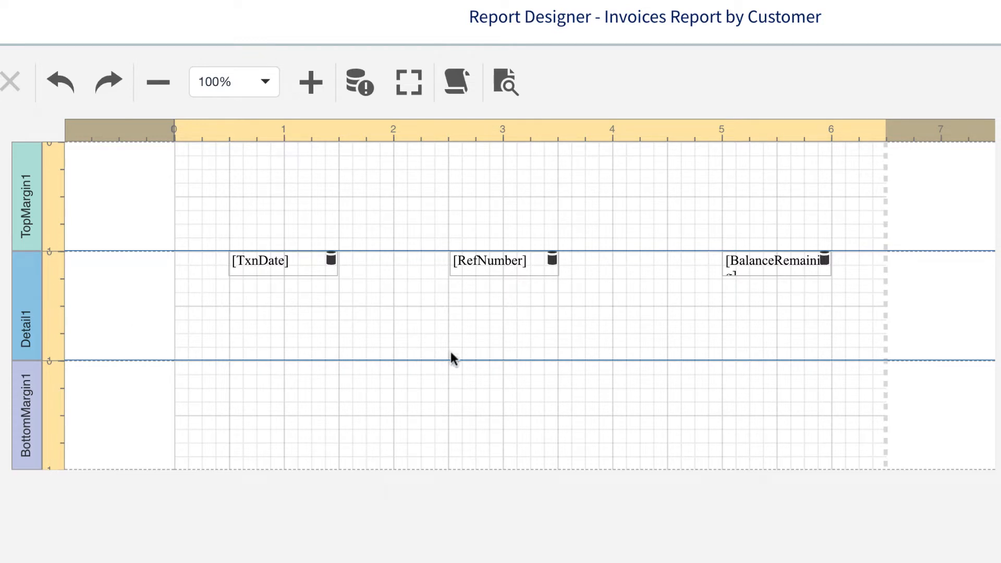
pyautogui.moveTo(451, 361); pyautogui.dragTo(451, 271)
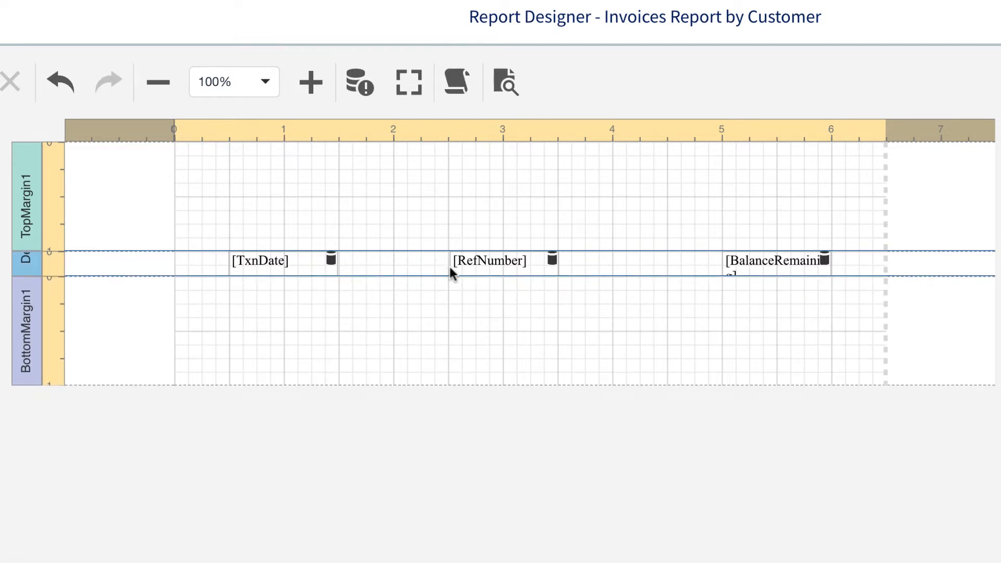
pyautogui.click(506, 82)
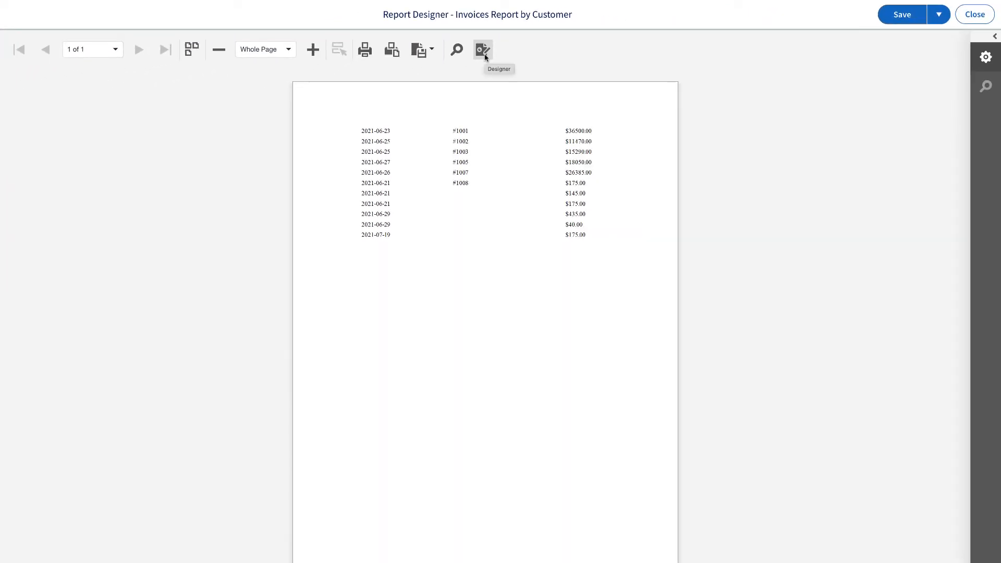
pyautogui.click(484, 57)
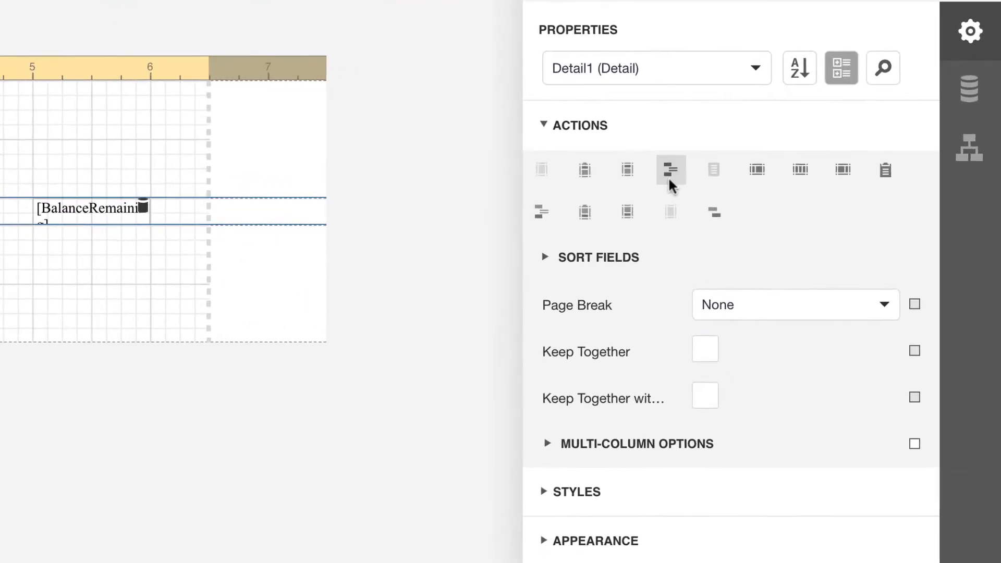
# Insert a group header band above the Detail1 band.
pyautogui.click(837, 133)
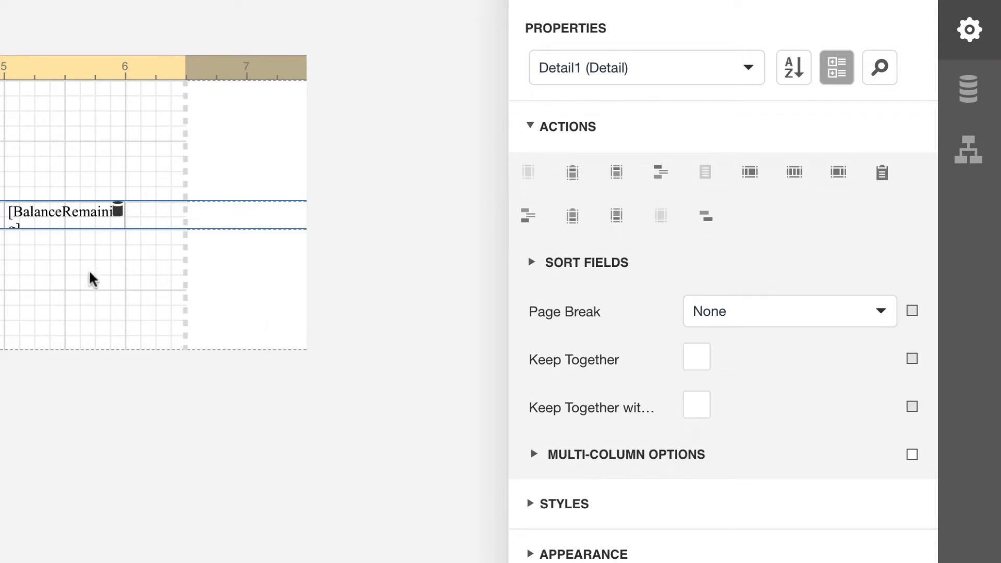
pyautogui.click(68, 221)
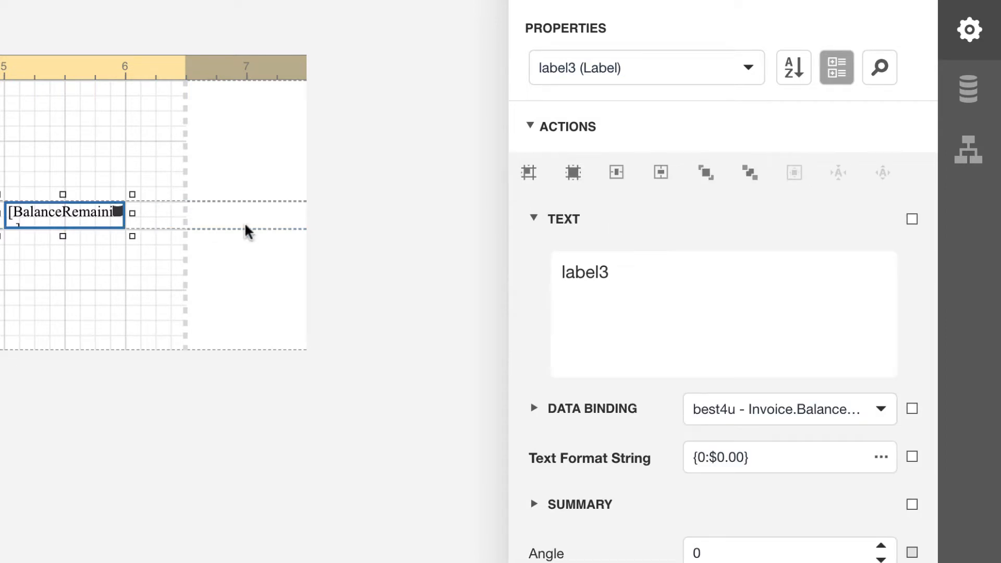
pyautogui.click(371, 243)
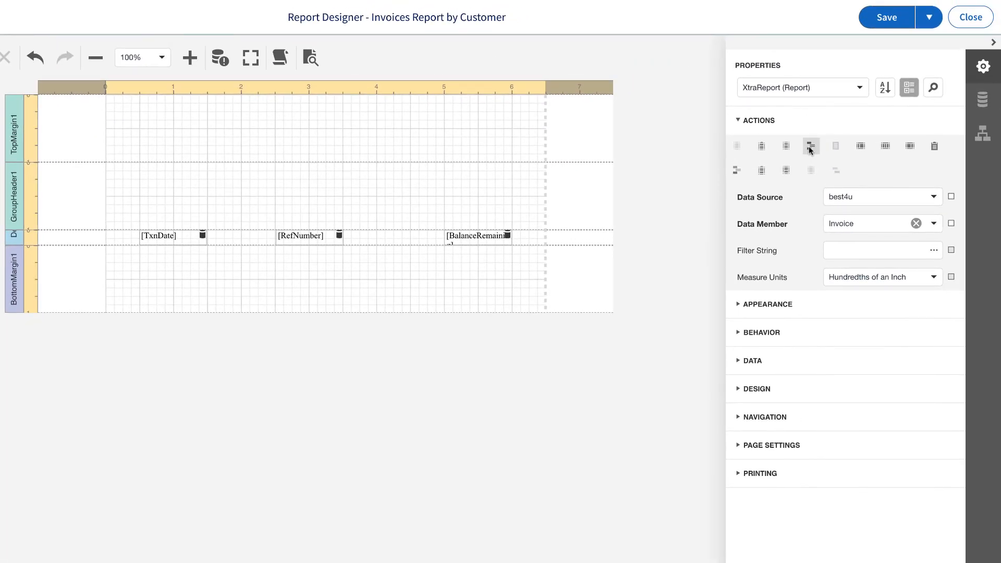
# Place the Customer field at 0 inches in the GroupHeader1 band and shrink the band to about the label's height.
pyautogui.click(982, 100)
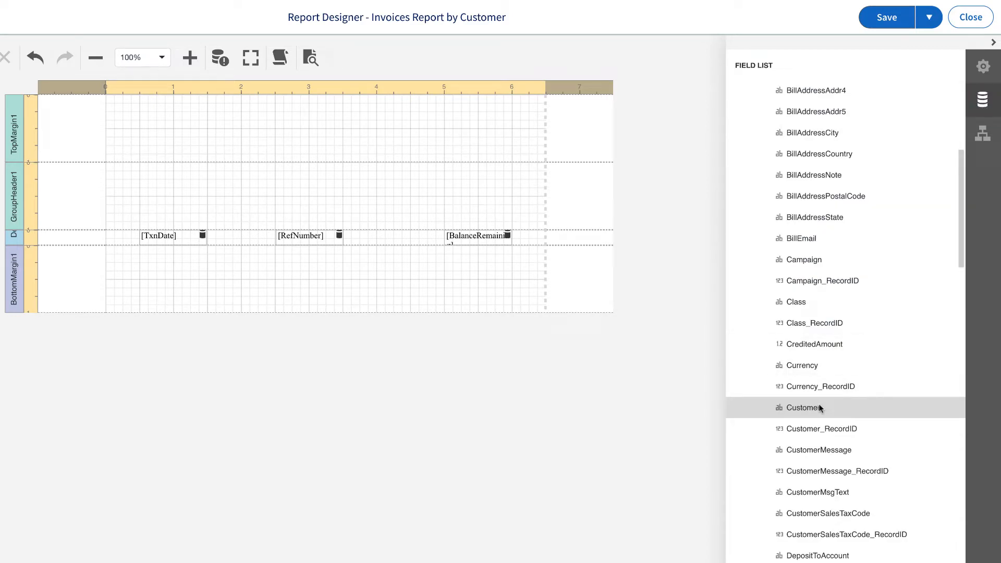
pyautogui.moveTo(815, 410); pyautogui.dragTo(106, 169)
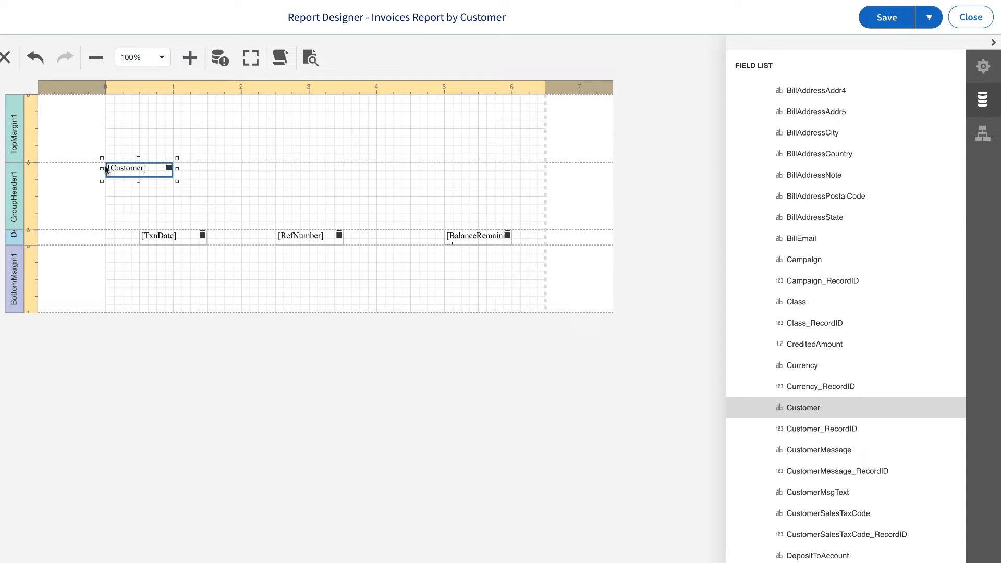
pyautogui.click(85, 194)
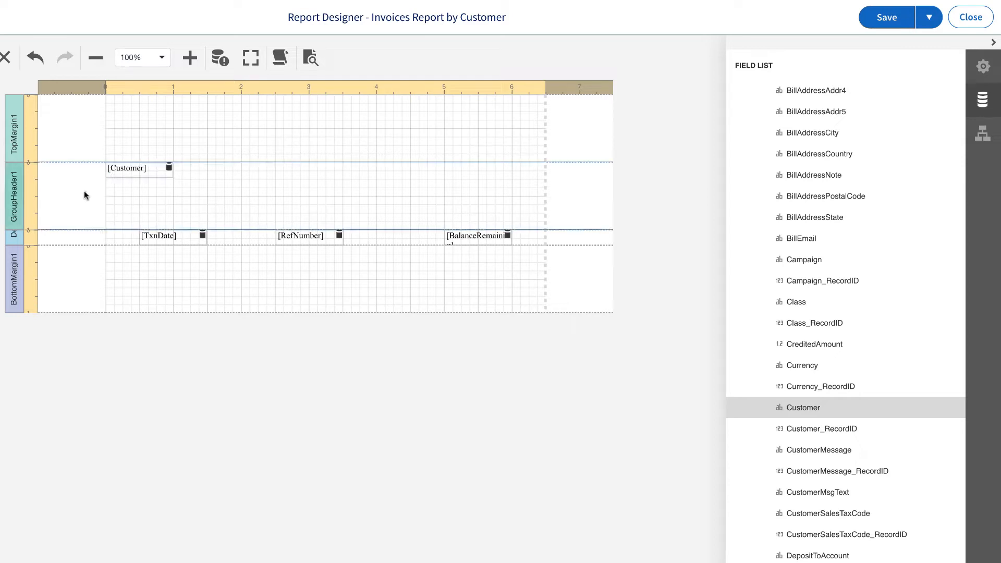
pyautogui.moveTo(242, 229); pyautogui.dragTo(241, 180)
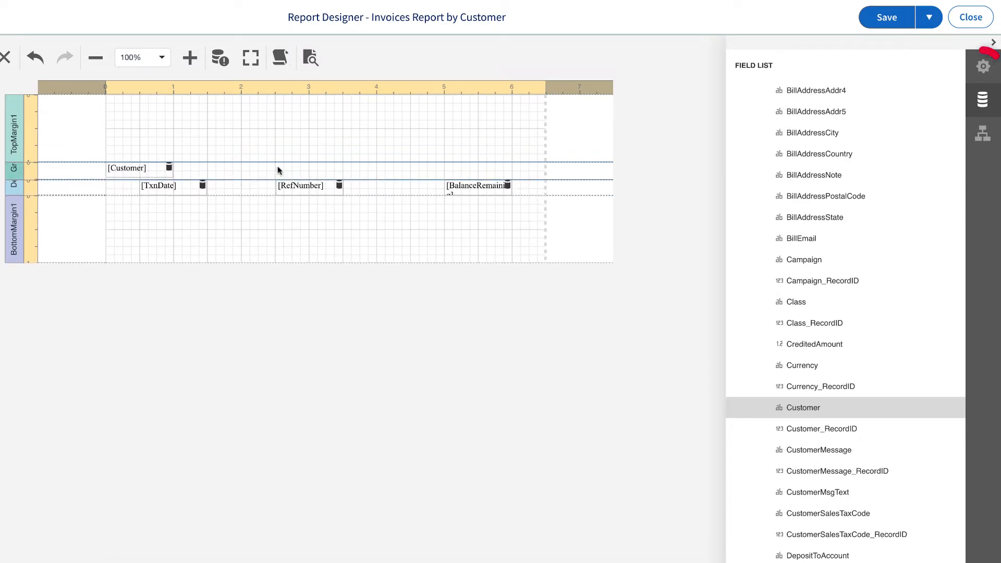
# Add a group field to GroupHeader1 that groups by Customer, then preview the grouped report and return to the design view.
pyautogui.click(982, 66)
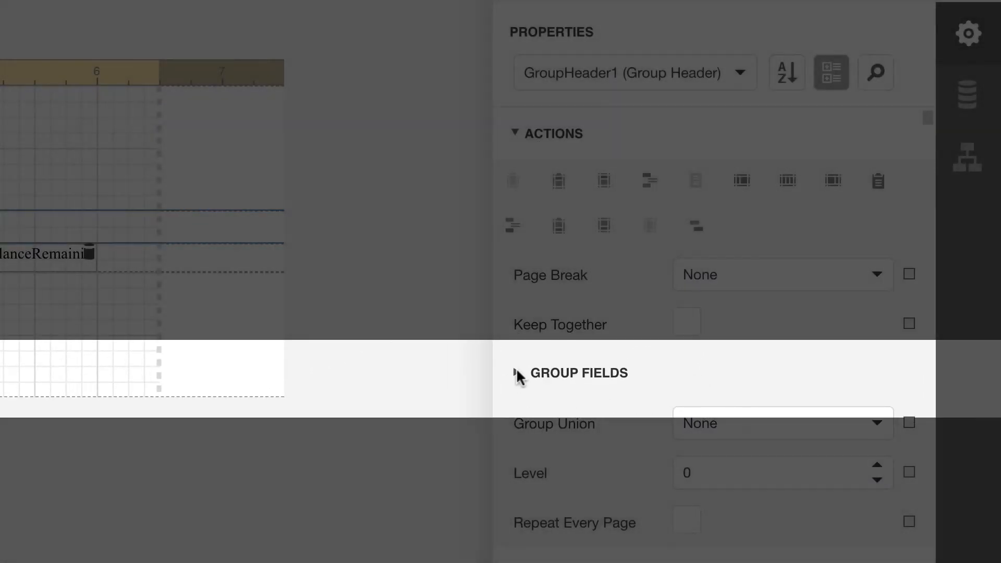
pyautogui.click(516, 372)
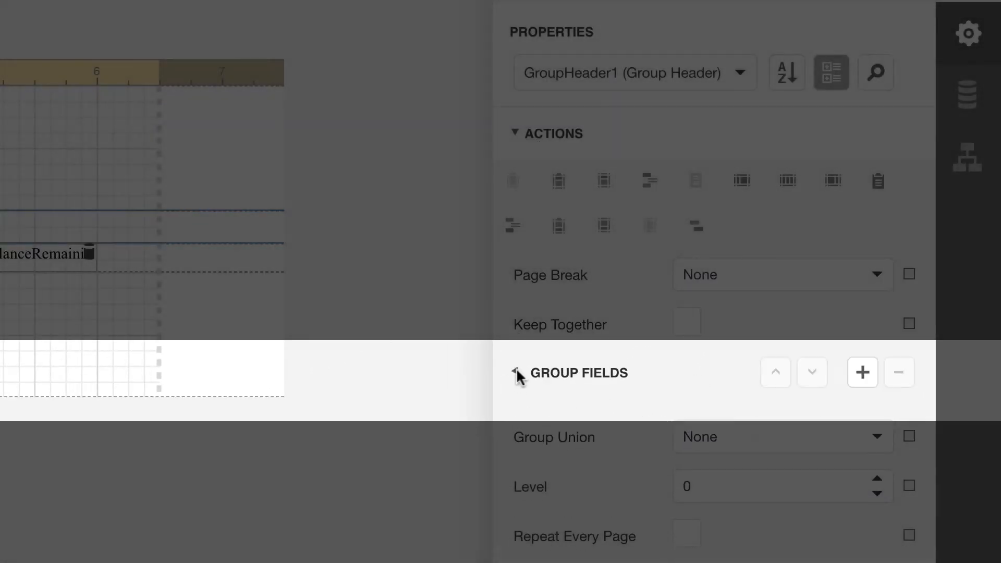
pyautogui.click(860, 376)
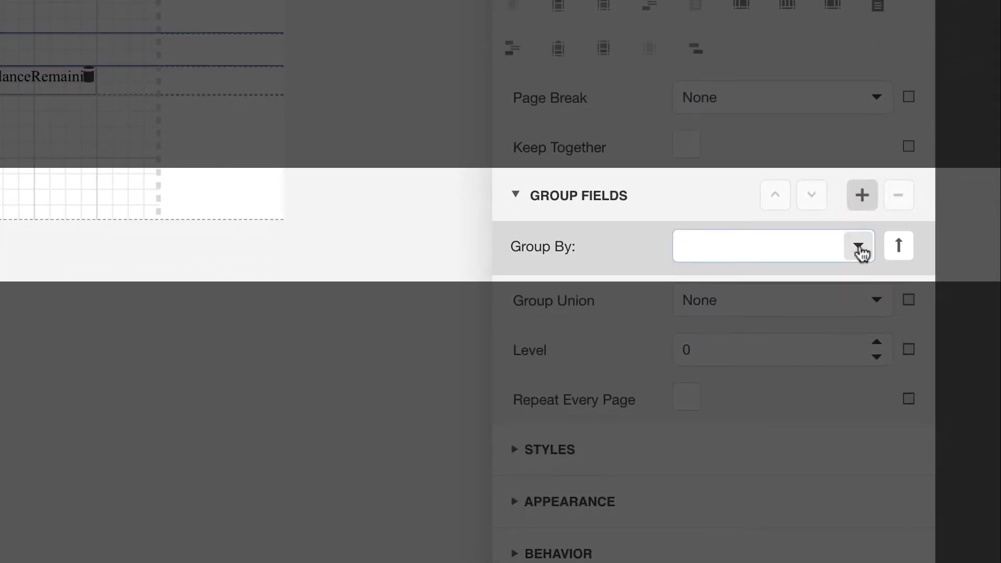
pyautogui.click(859, 246)
pyautogui.write('custom')
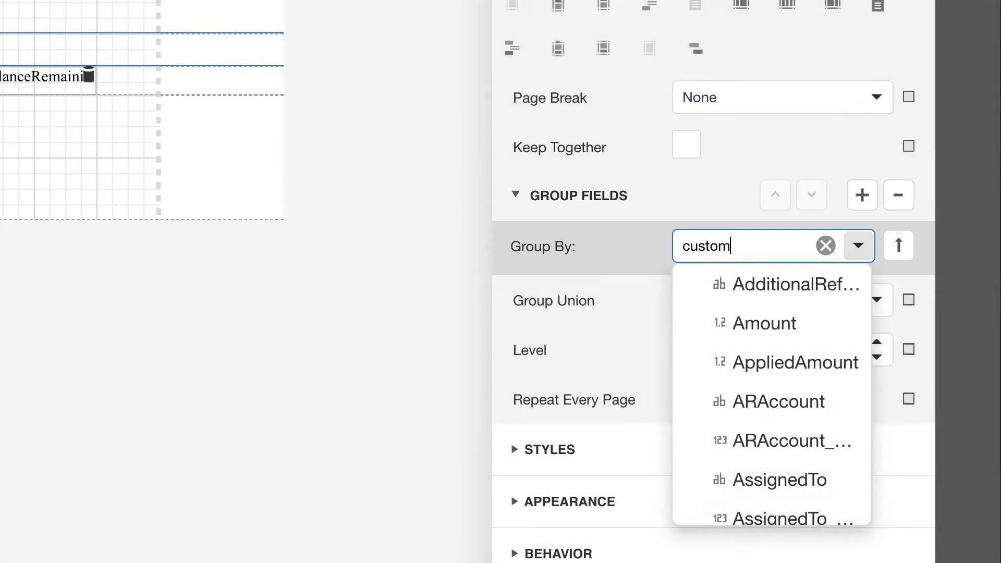
pyautogui.write('er')
pyautogui.scroll(-5, 787, 336)
pyautogui.click(787, 371)
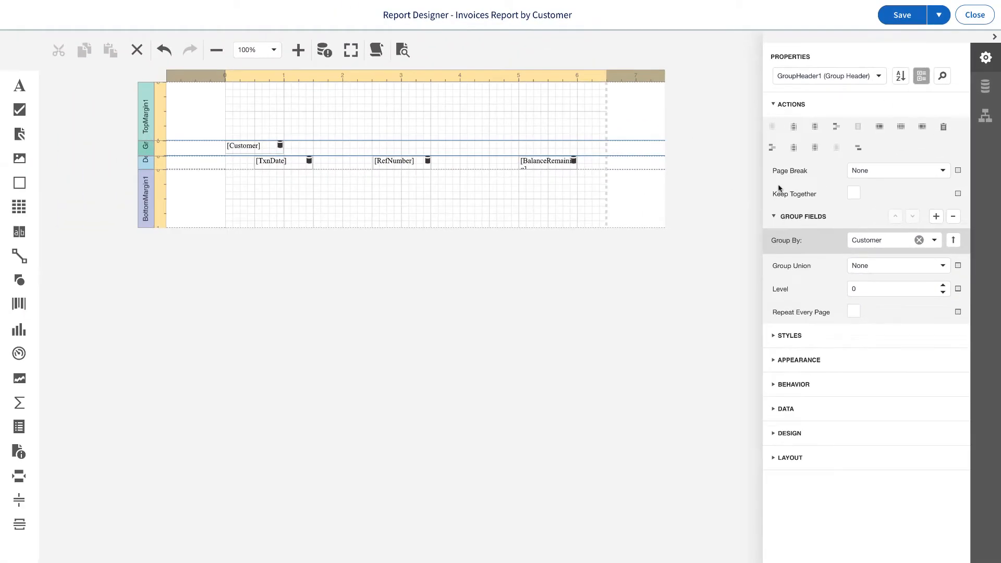
pyautogui.click(403, 50)
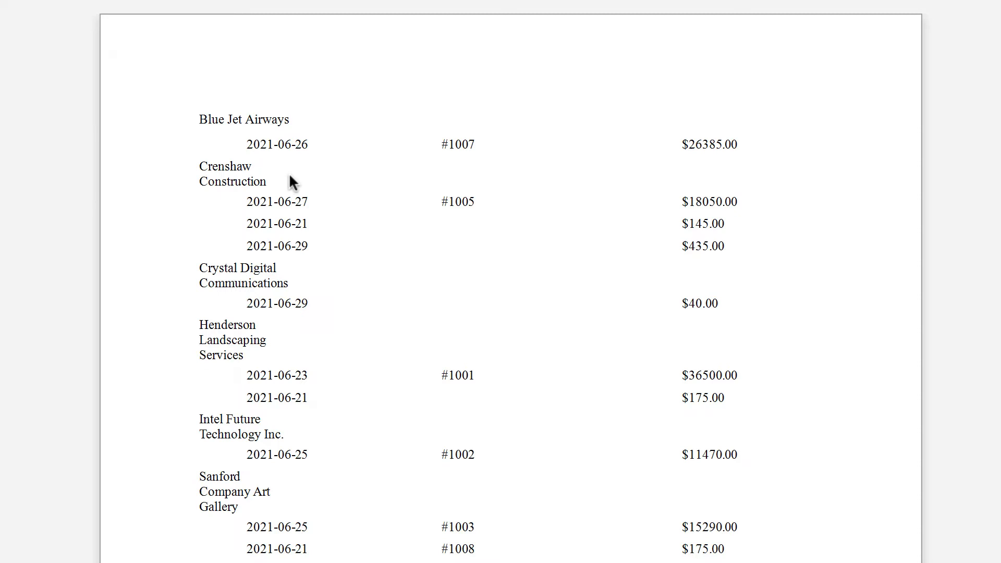
pyautogui.click(774, 47)
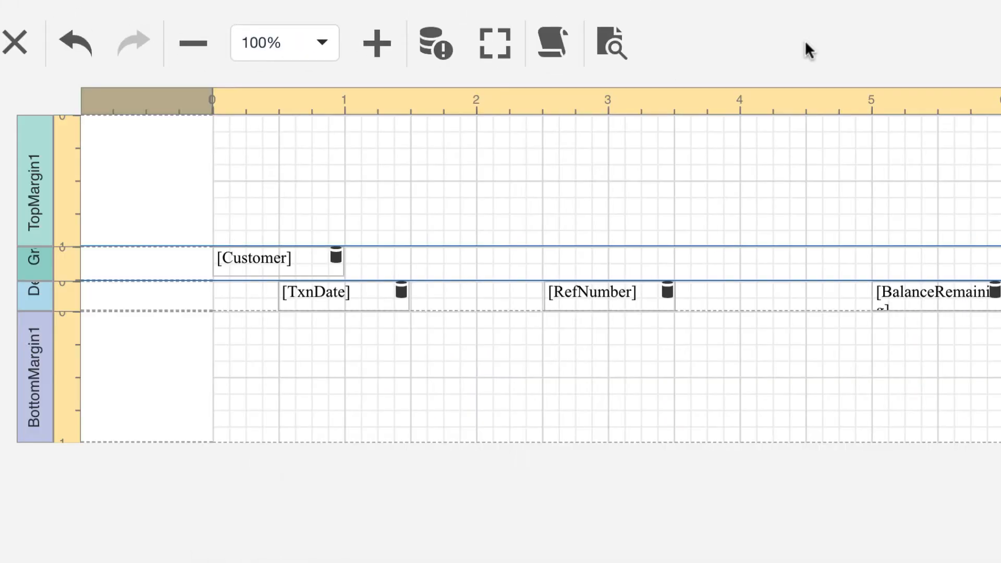
# Widen the Customer label to about 3.5 inches, in line with the right edge of the RefNumber label.
pyautogui.click(268, 264)
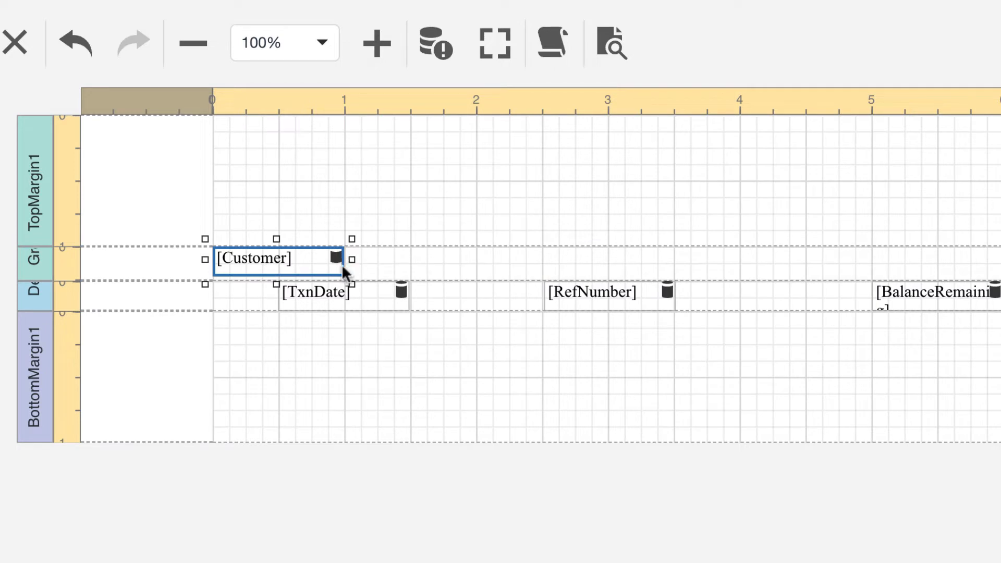
pyautogui.moveTo(352, 259); pyautogui.dragTo(676, 272)
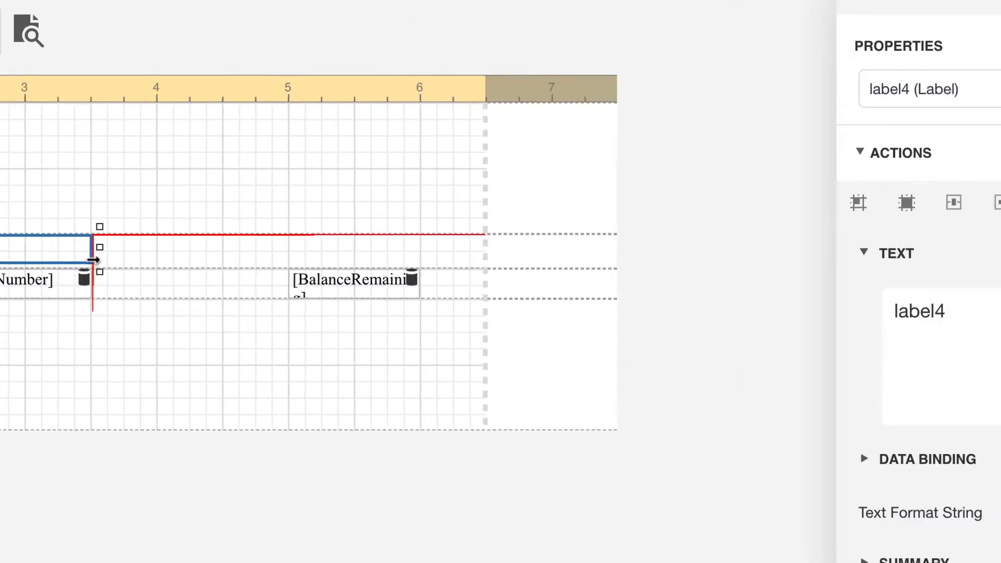
pyautogui.moveTo(93, 260); pyautogui.dragTo(94, 260)
# Make the Customer label's text bold and increase its font size.
pyautogui.scroll(-5, 994, 504)
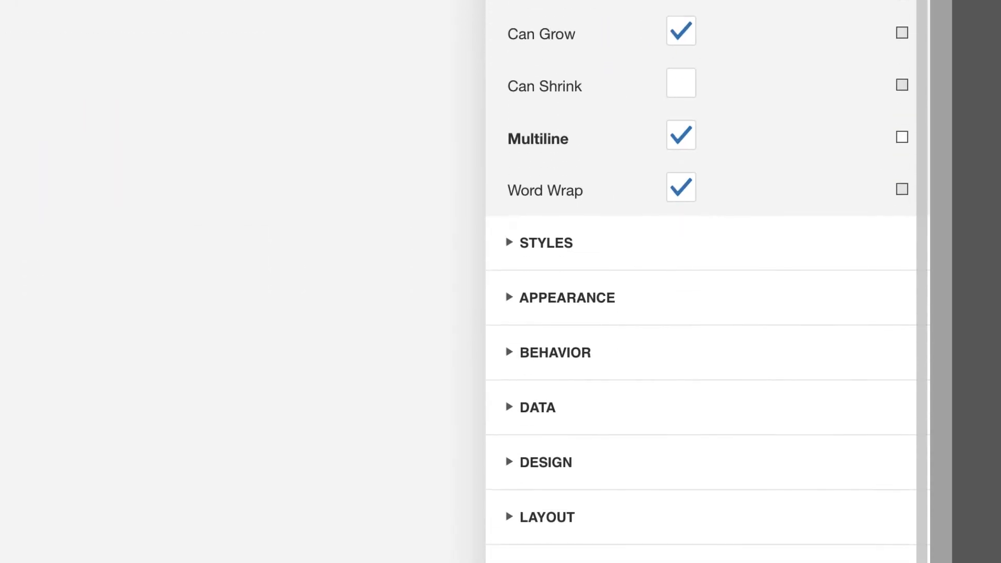
pyautogui.click(509, 276)
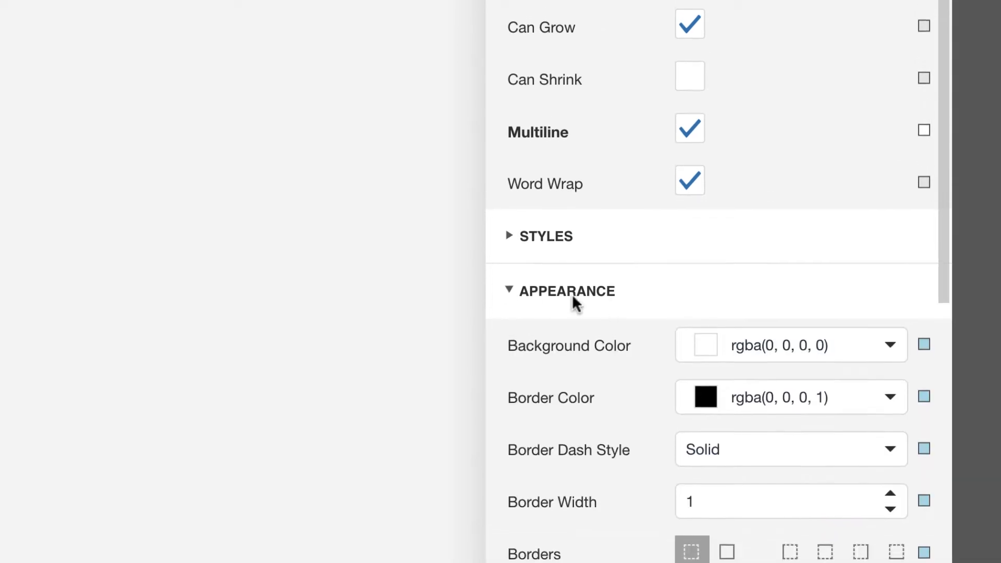
pyautogui.scroll(-10, 600, 323)
pyautogui.click(512, 76)
pyautogui.click(891, 176)
pyautogui.click(891, 176)
pyautogui.click(891, 176)
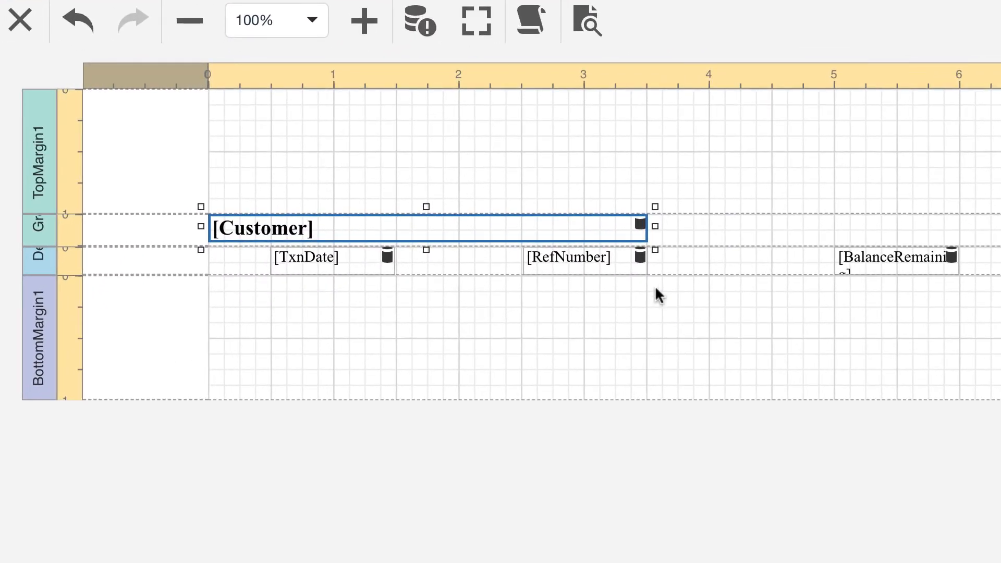
# Make the GroupHeader1 band slightly taller and move the Customer label down to the band's lower edge.
pyautogui.click(709, 235)
pyautogui.moveTo(704, 246); pyautogui.dragTo(706, 261)
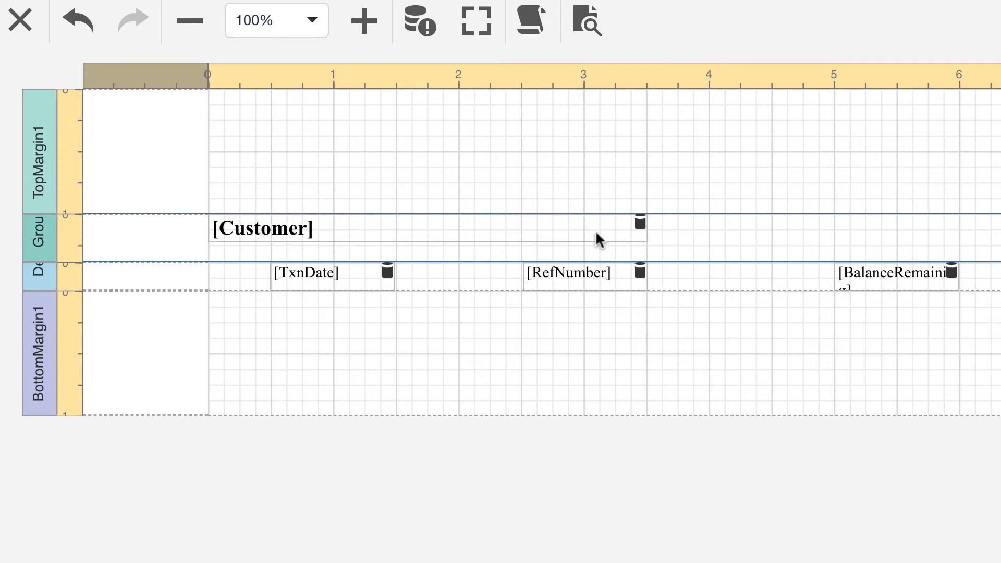
pyautogui.moveTo(597, 237); pyautogui.dragTo(570, 247)
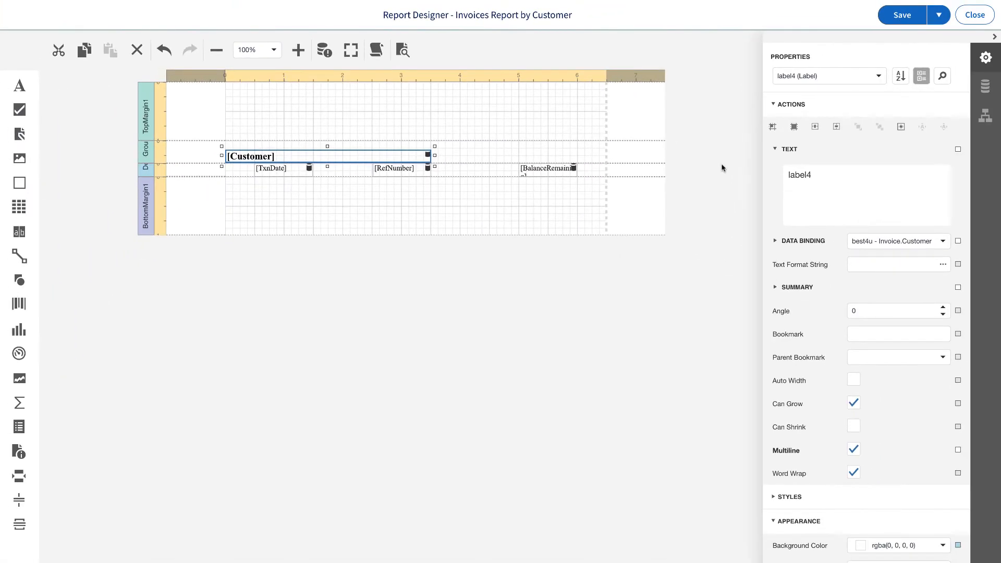
# Save the report, preview the invoices under their bold customer headings and return to the design view.
pyautogui.click(904, 15)
pyautogui.click(404, 52)
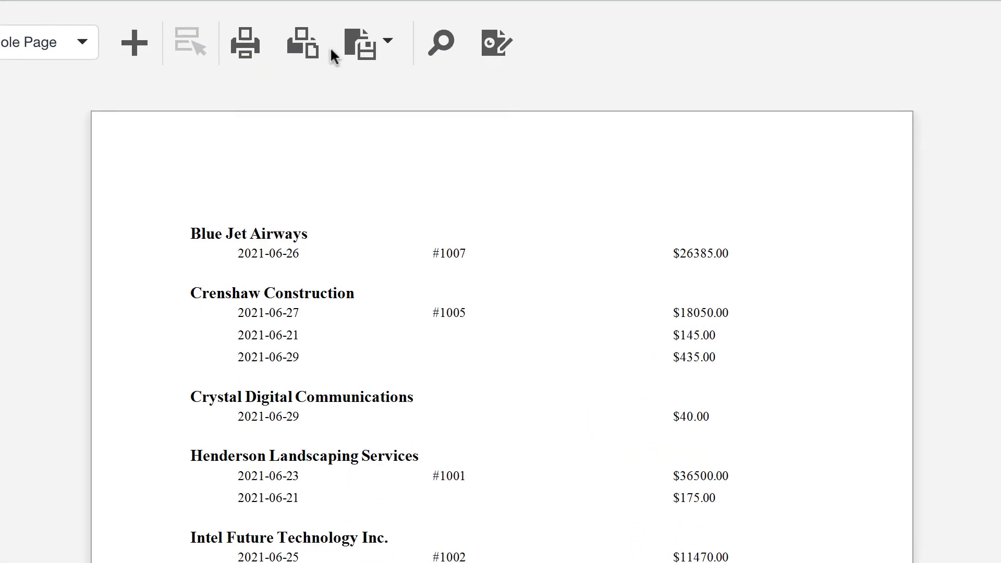
pyautogui.click(497, 42)
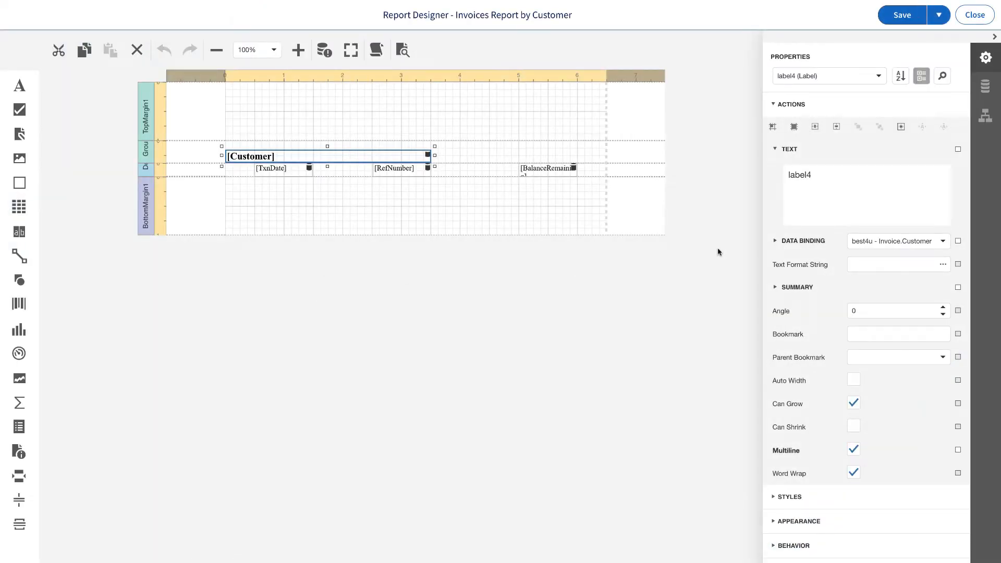
# Insert a group footer band into the report for the customer groups.
pyautogui.click(713, 161)
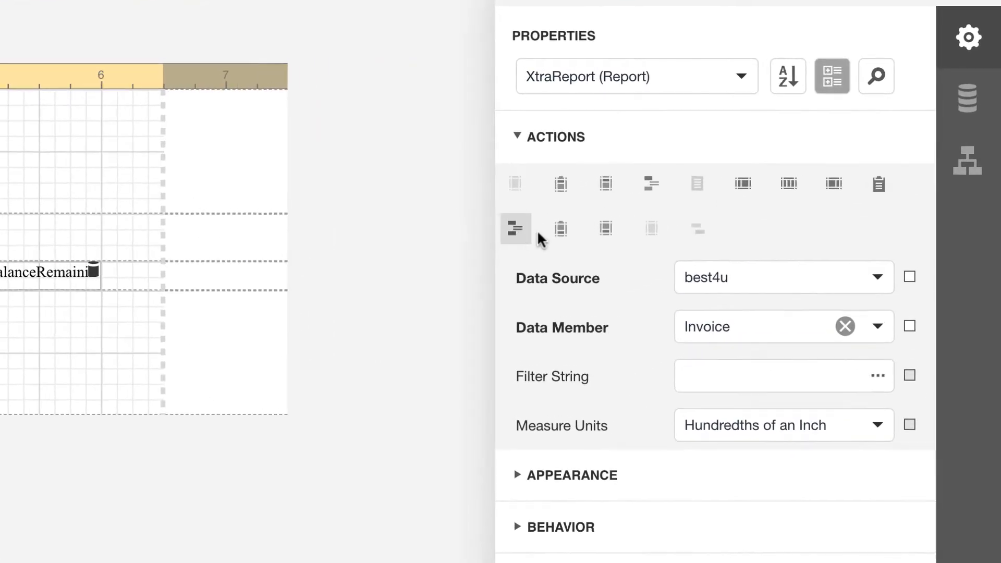
pyautogui.click(772, 146)
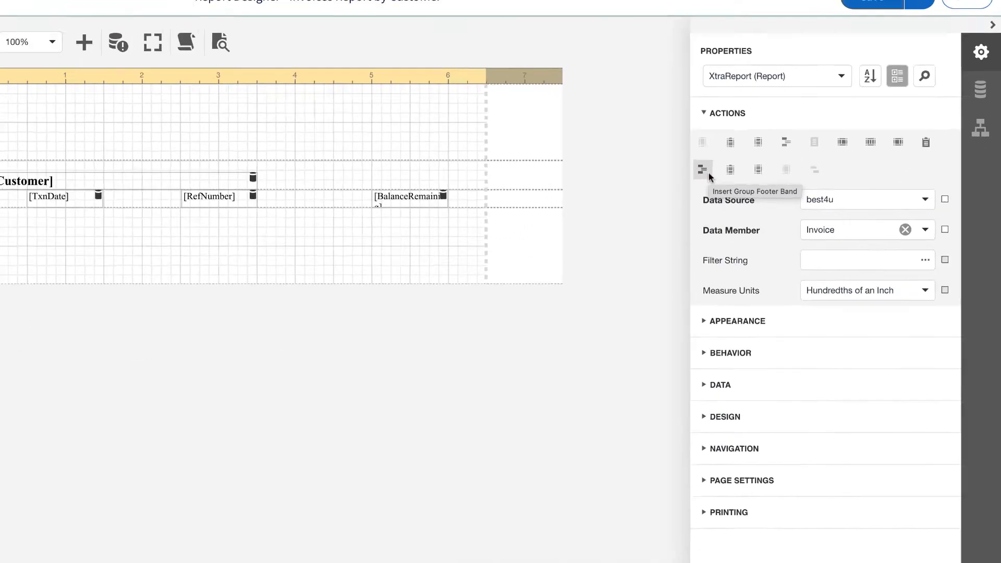
pyautogui.click(709, 173)
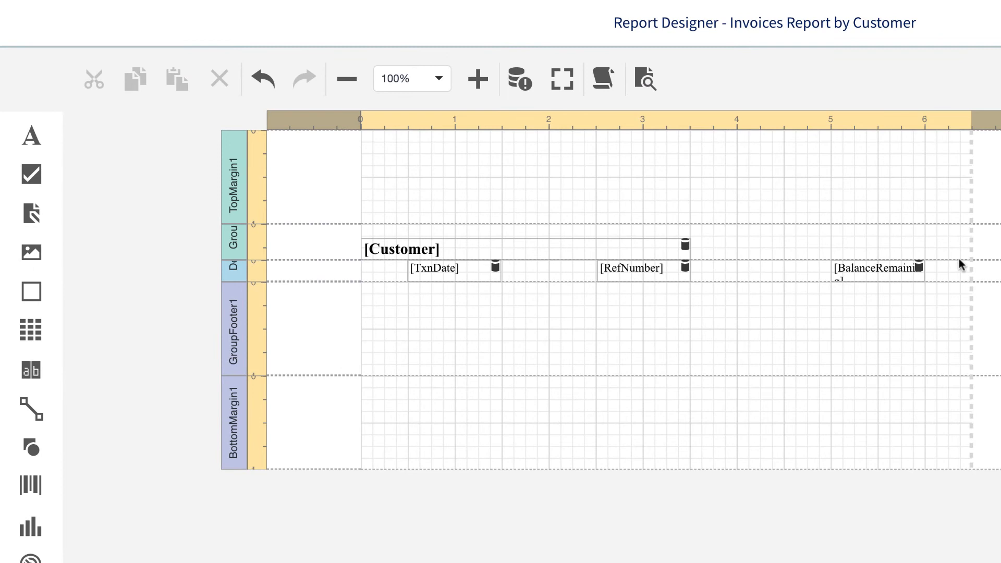
# Copy the BalanceRemaining label into the group footer band and align it beneath the original at the 5-inch mark.
pyautogui.click(874, 275)
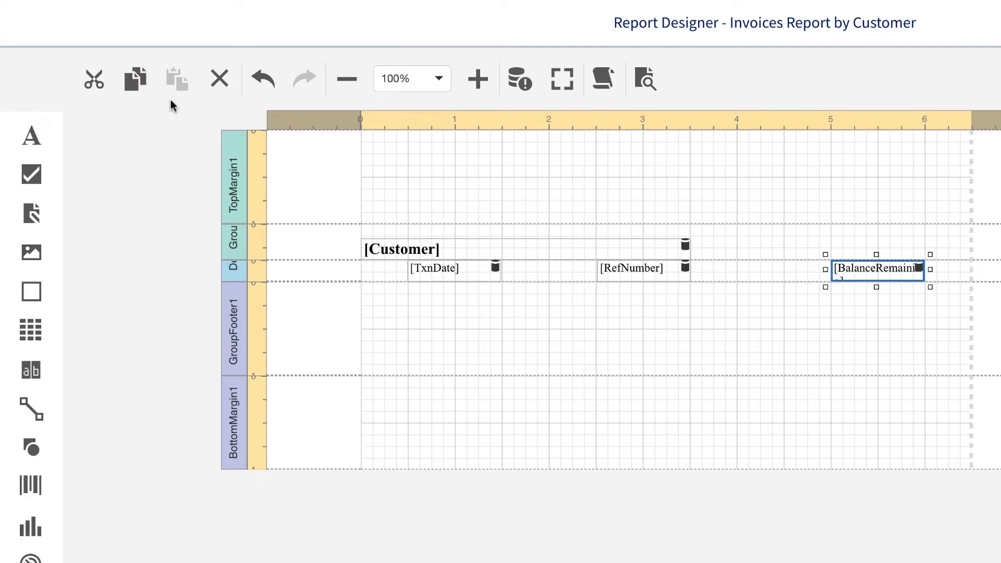
pyautogui.click(913, 341)
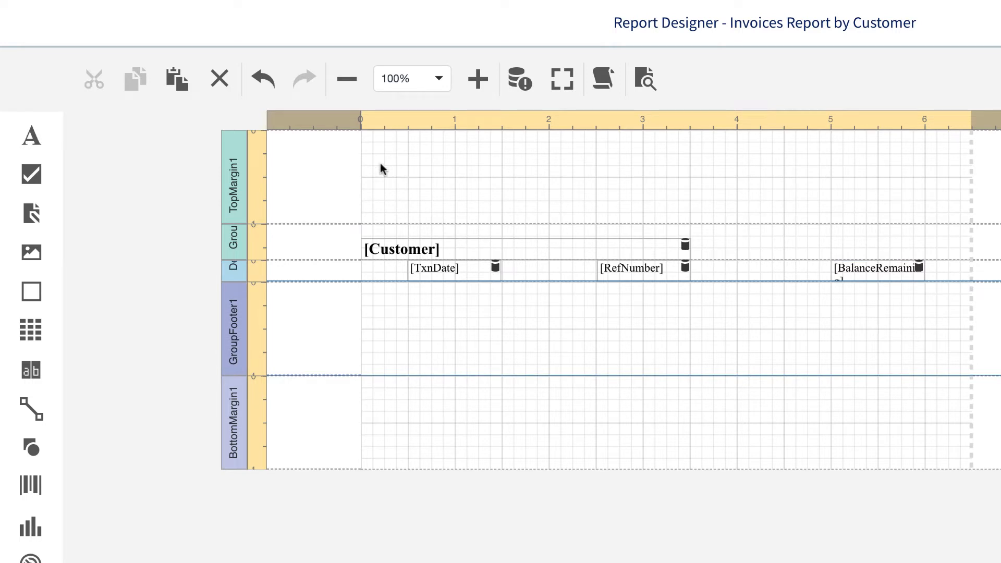
pyautogui.click(177, 80)
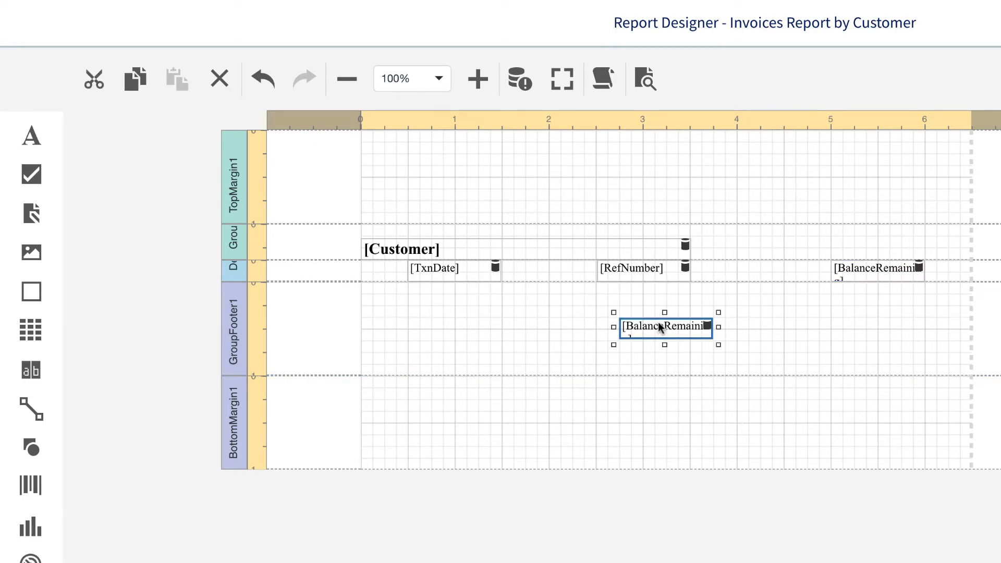
pyautogui.moveTo(662, 328); pyautogui.dragTo(868, 299)
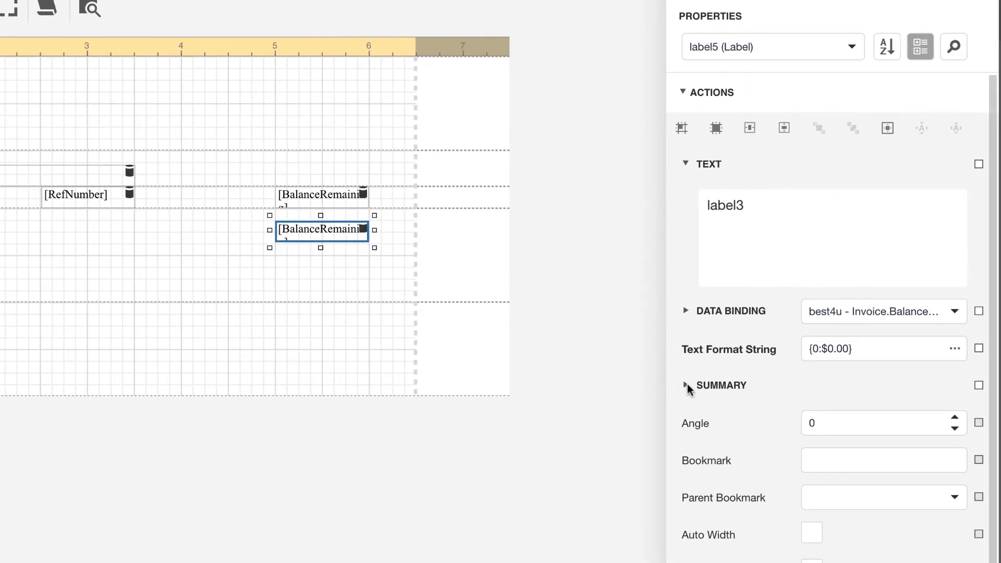
# Set the Running summary of the group footer's balance label to Group.
pyautogui.click(686, 384)
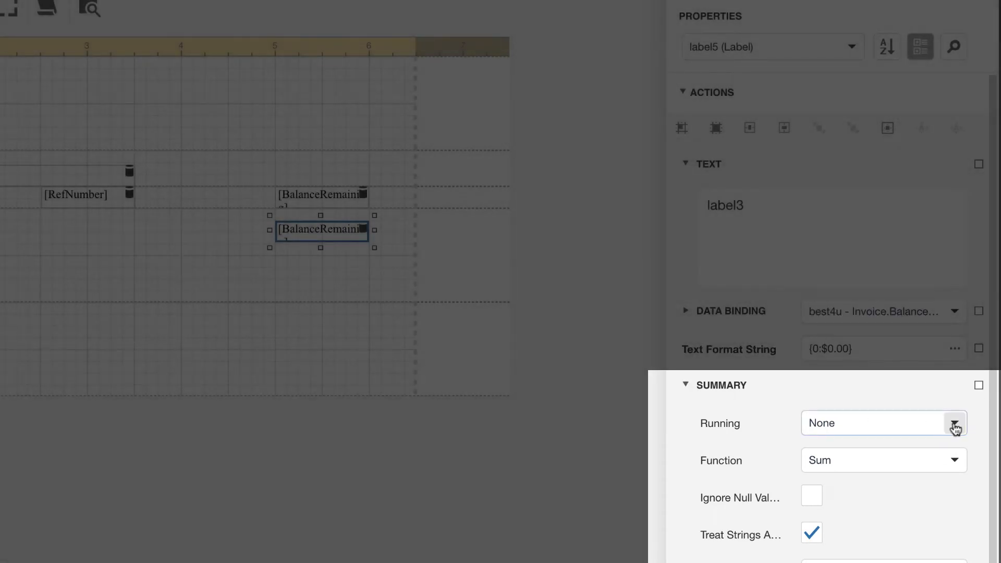
pyautogui.click(954, 425)
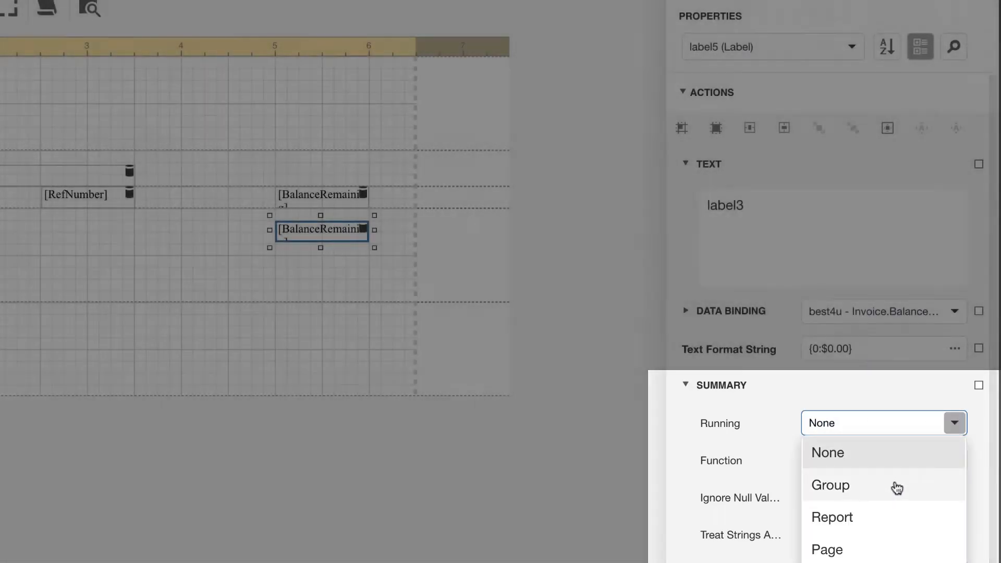
pyautogui.click(896, 486)
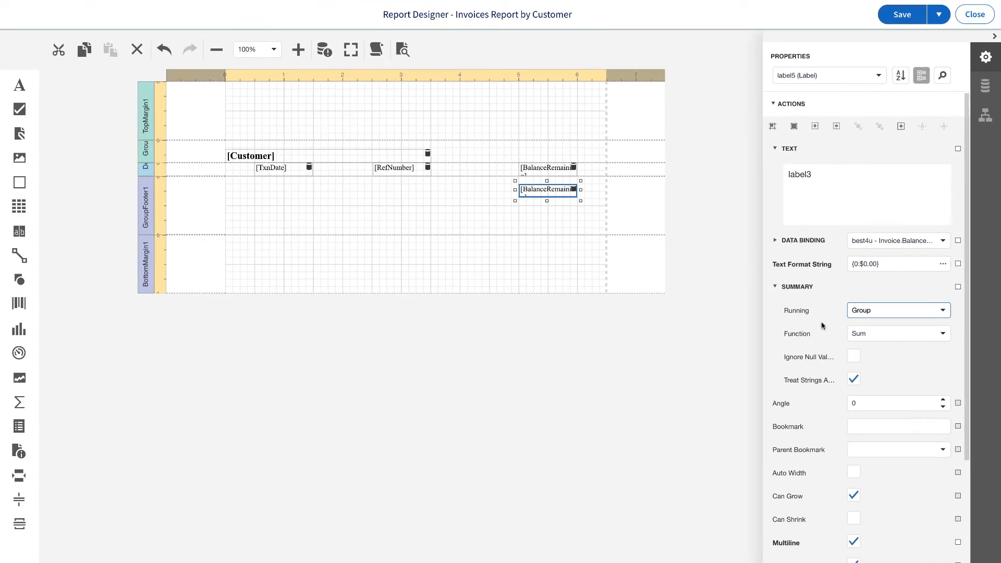
# Shrink the group footer band to just below its balance label and preview the customer totals before going back to the design view.
pyautogui.click(472, 217)
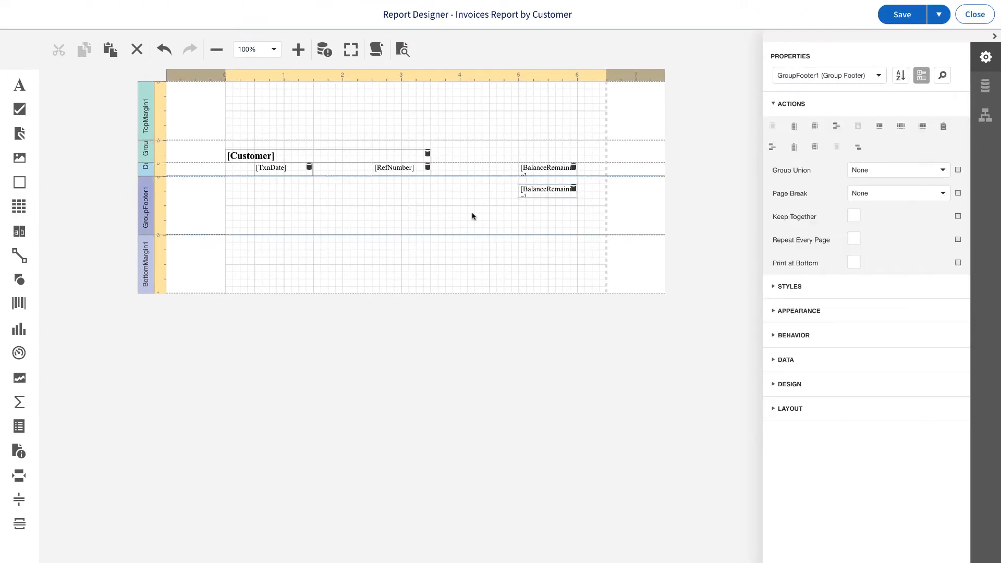
pyautogui.moveTo(500, 235); pyautogui.dragTo(499, 227)
pyautogui.moveTo(498, 208); pyautogui.dragTo(498, 201)
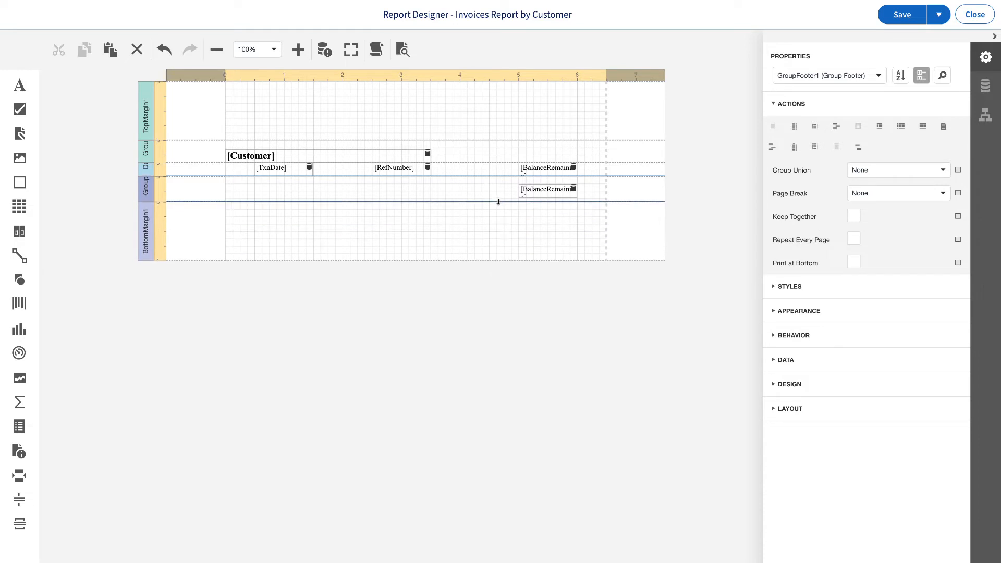
pyautogui.click(403, 49)
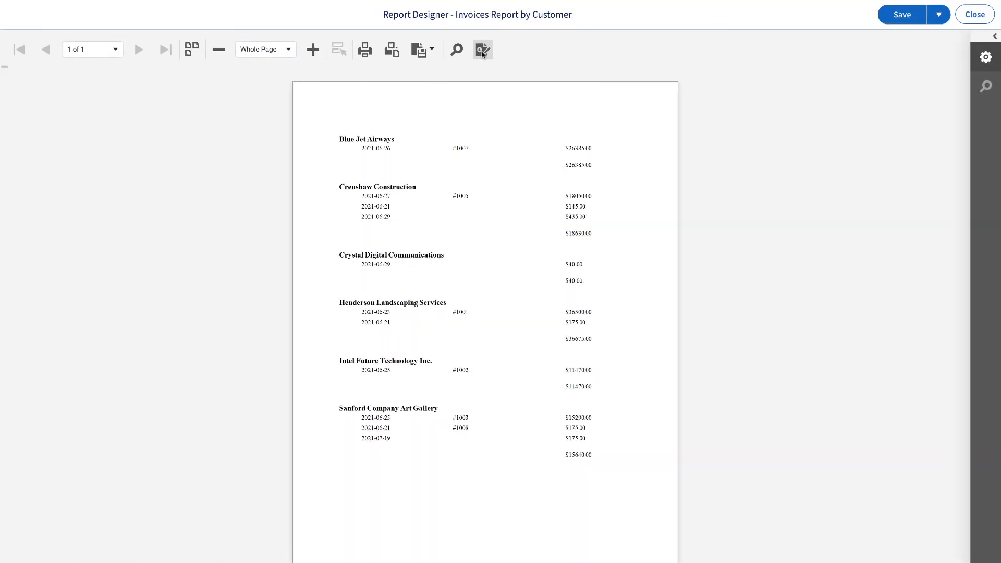
pyautogui.click(483, 50)
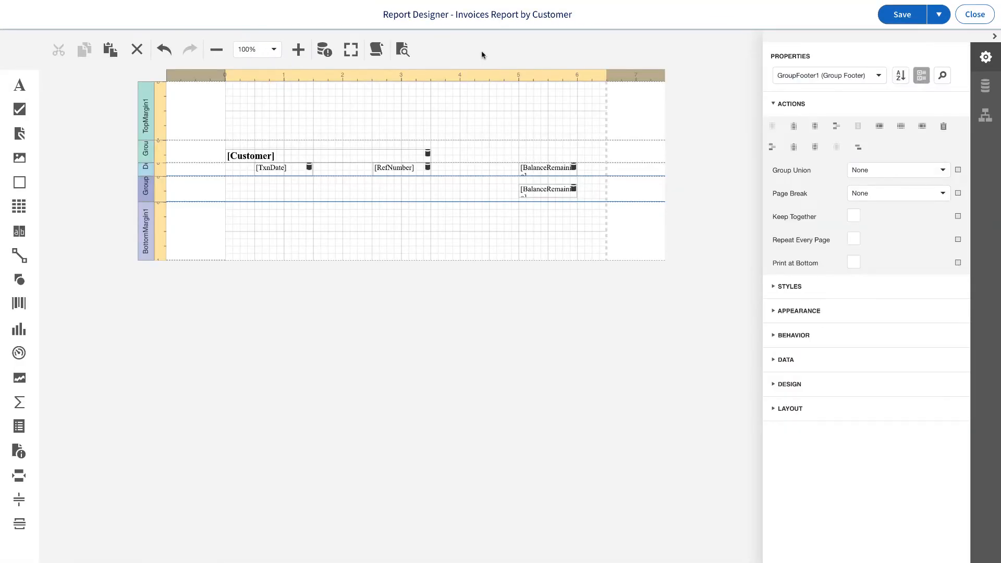
# Set the text alignment of the detail band's BalanceRemaining label to Top Right.
pyautogui.click(559, 173)
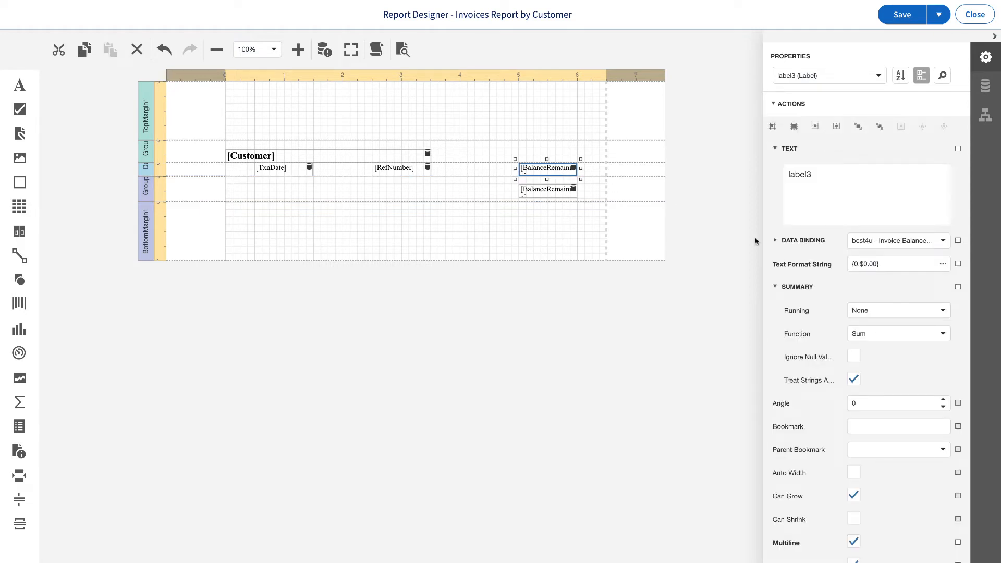
pyautogui.scroll(-3, 834, 303)
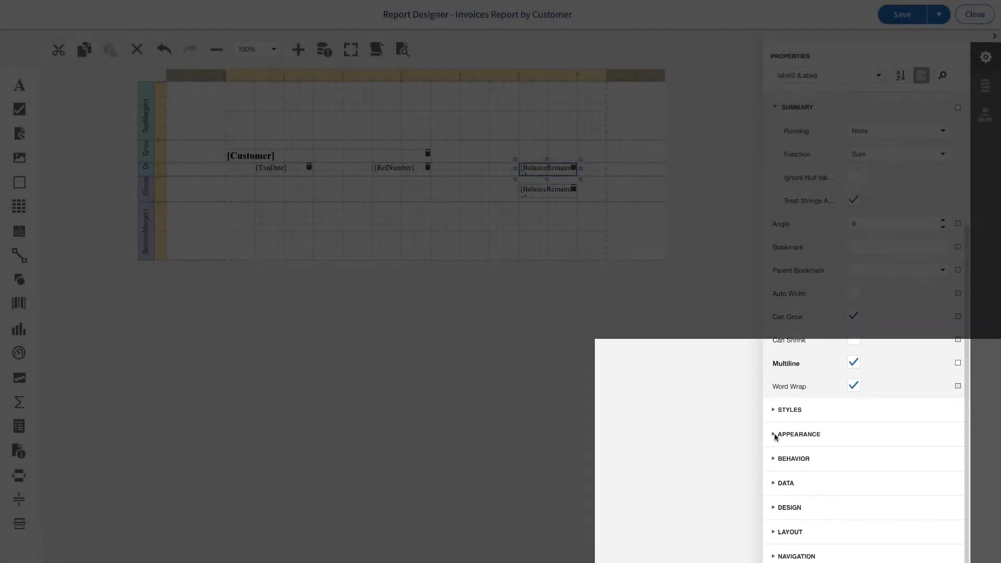
pyautogui.click(774, 435)
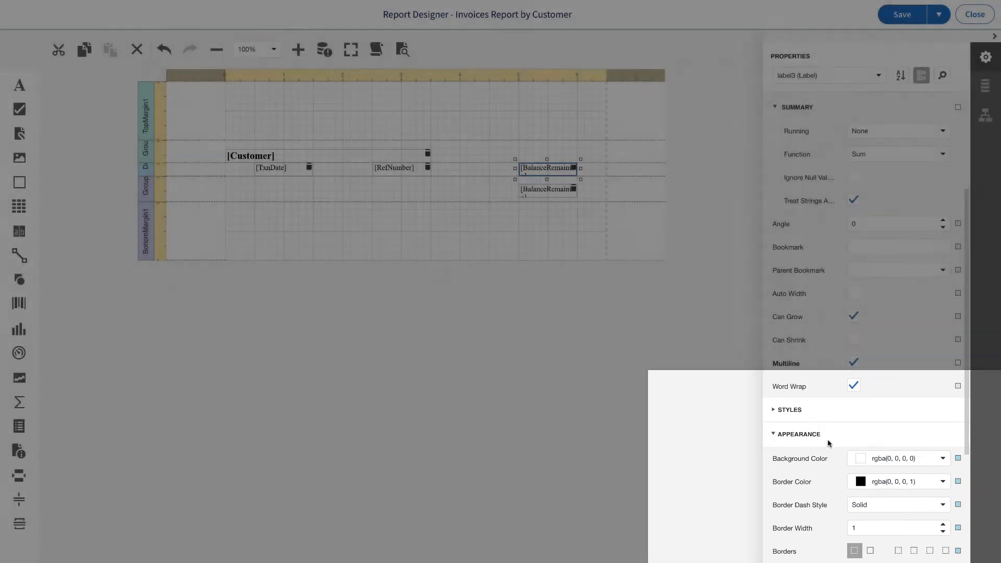
pyautogui.scroll(-4, 829, 443)
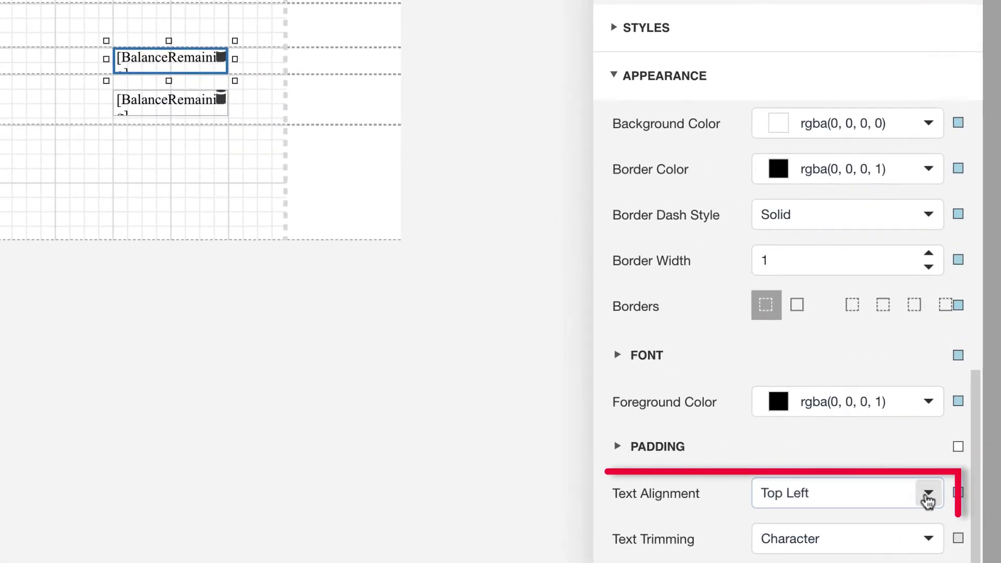
pyautogui.click(926, 495)
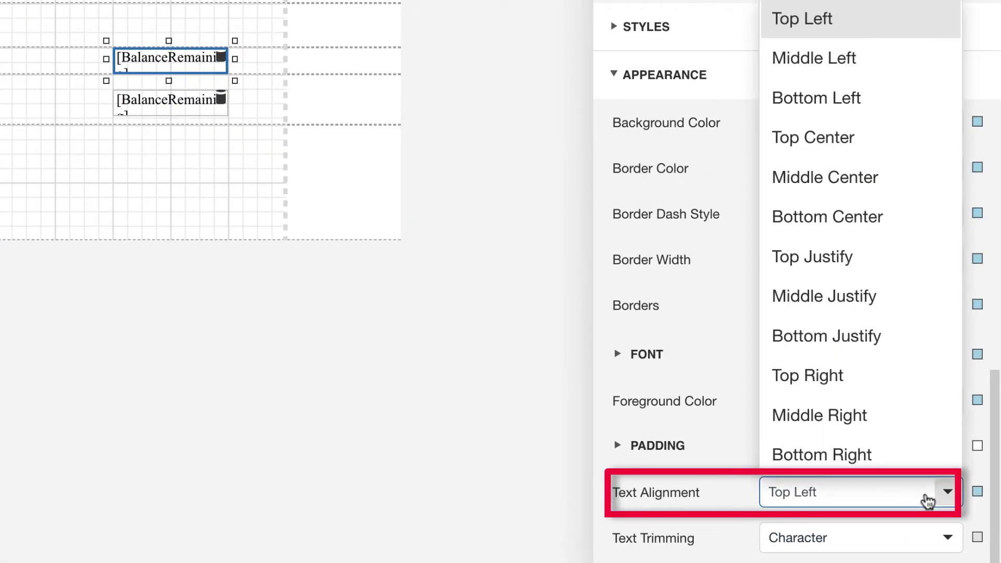
pyautogui.click(874, 375)
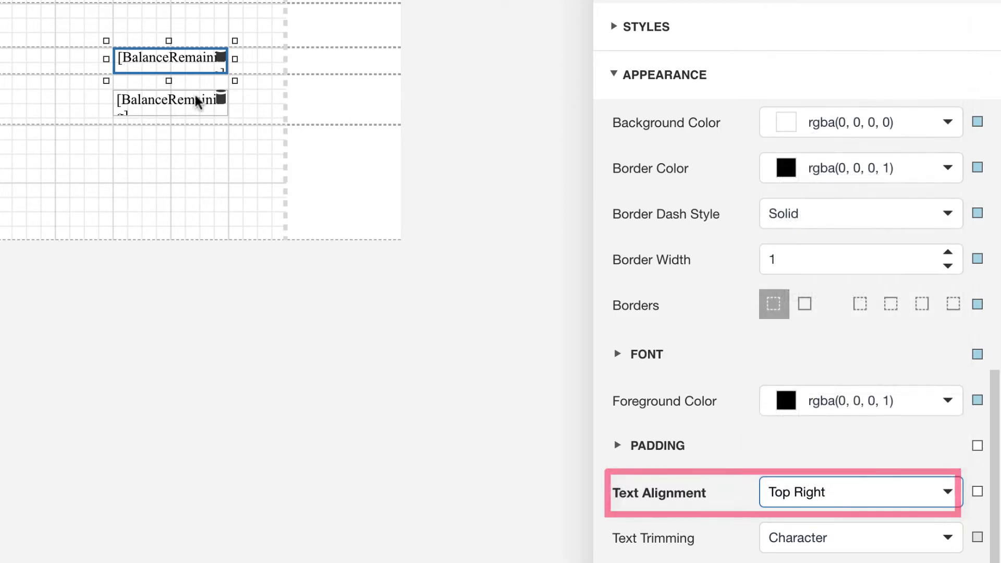
# Set the text alignment of the group footer's balance label to Top Right and deselect it.
pyautogui.click(197, 102)
pyautogui.scroll(-5, 719, 329)
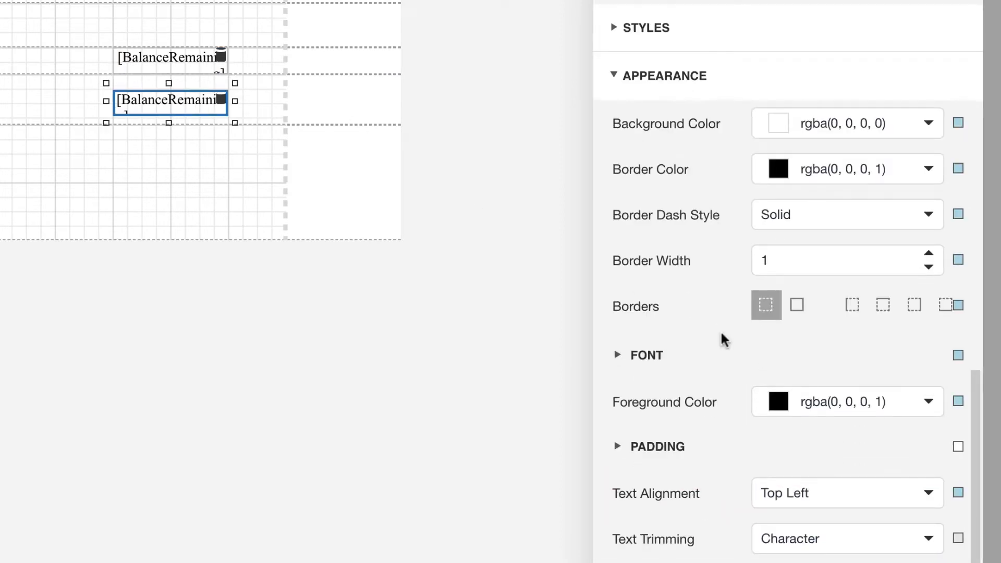
pyautogui.click(924, 494)
pyautogui.click(883, 373)
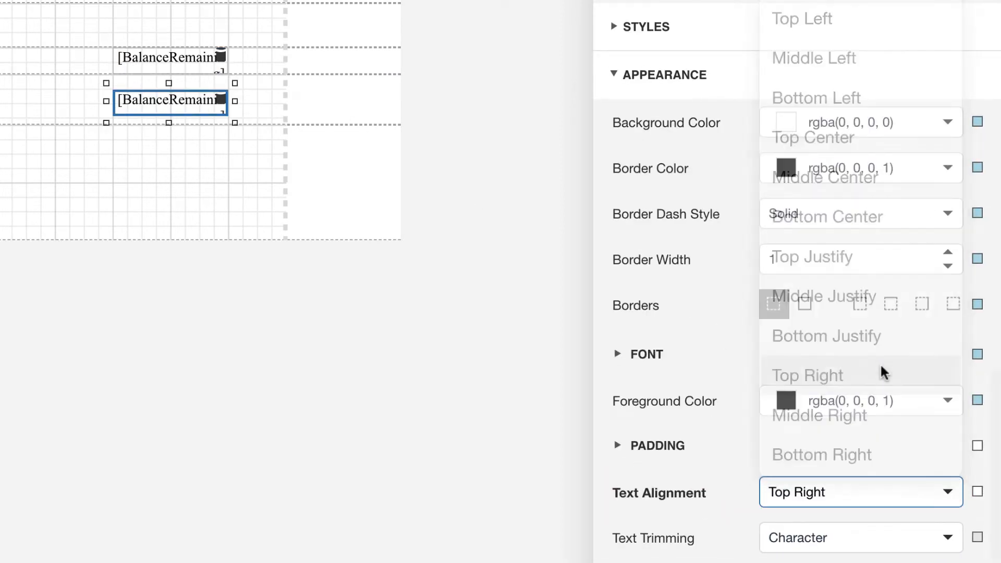
pyautogui.click(487, 284)
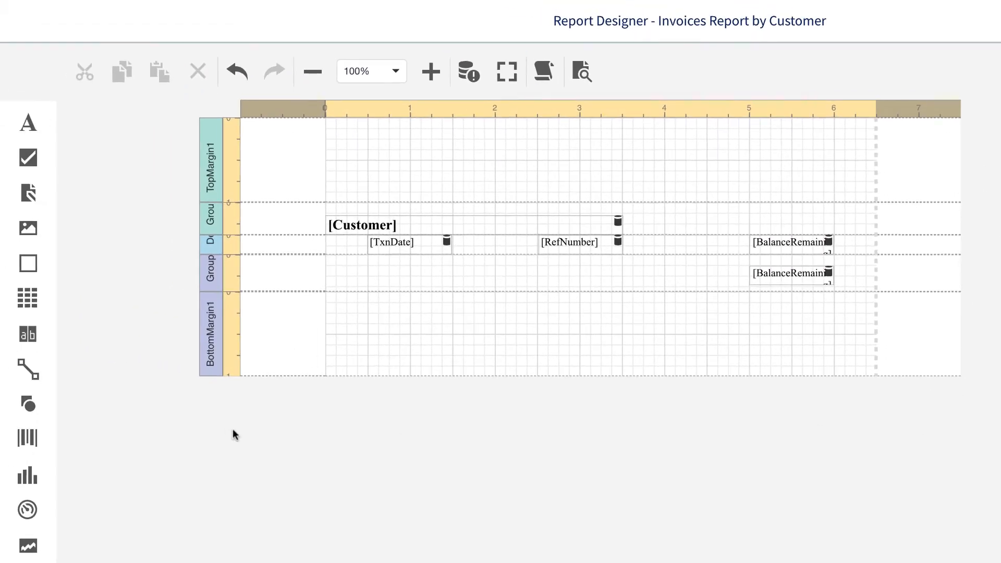
# Add a horizontal line about 1.2 inches long at the top of the group footer band and move the balance label down below it.
pyautogui.moveTo(28, 370); pyautogui.dragTo(642, 256)
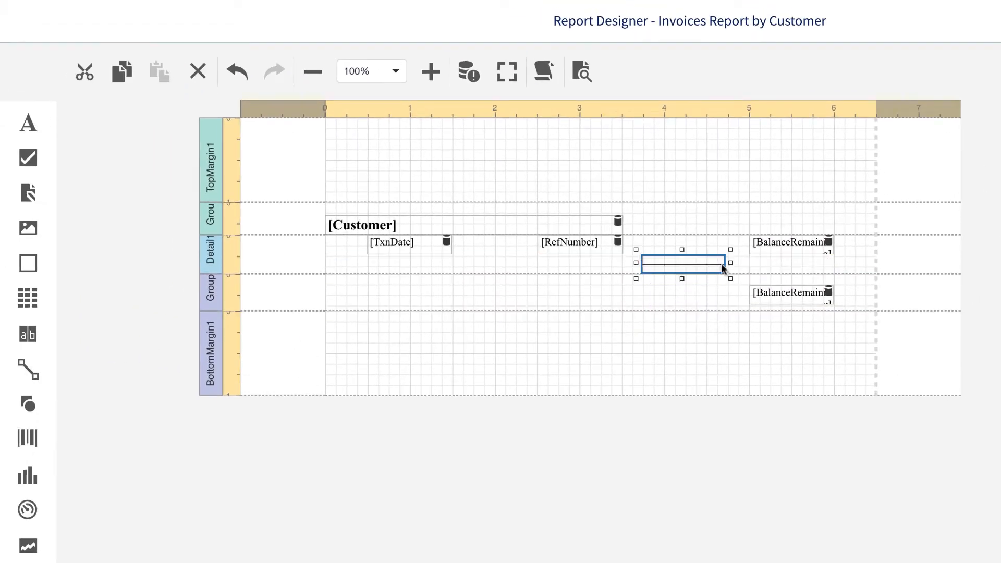
pyautogui.moveTo(723, 267)
pyautogui.mouseDown()
pyautogui.moveTo(700, 289)
pyautogui.moveTo(713, 257)
pyautogui.mouseUp()
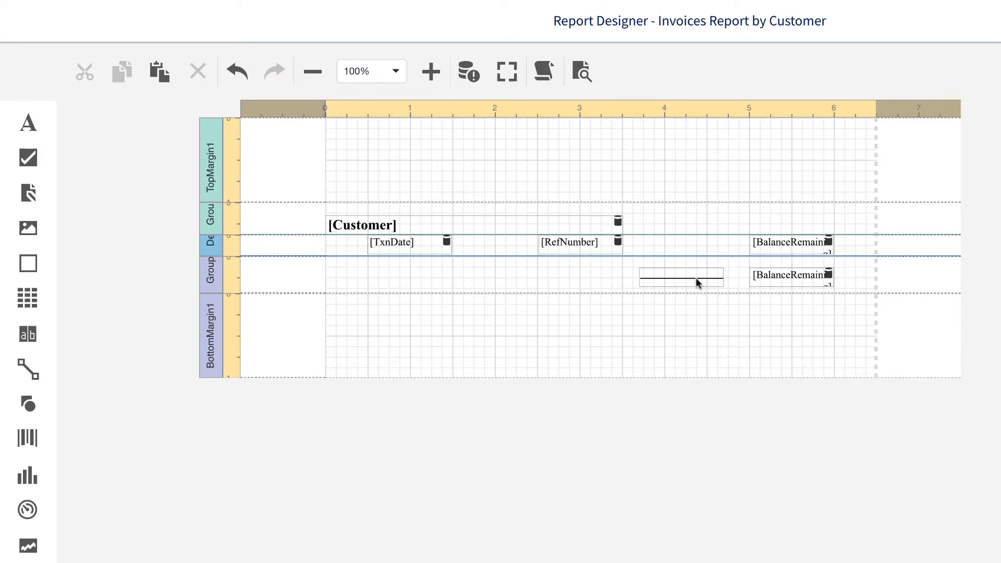
pyautogui.click(697, 278)
pyautogui.moveTo(786, 278); pyautogui.dragTo(785, 286)
pyautogui.click(688, 278)
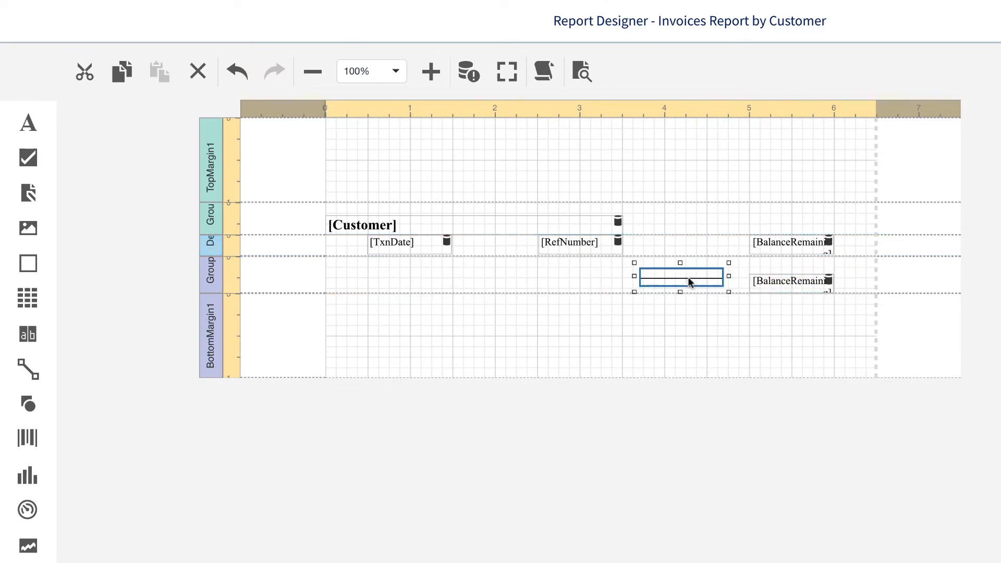
pyautogui.moveTo(689, 282); pyautogui.dragTo(707, 301)
pyautogui.moveTo(787, 284); pyautogui.dragTo(790, 292)
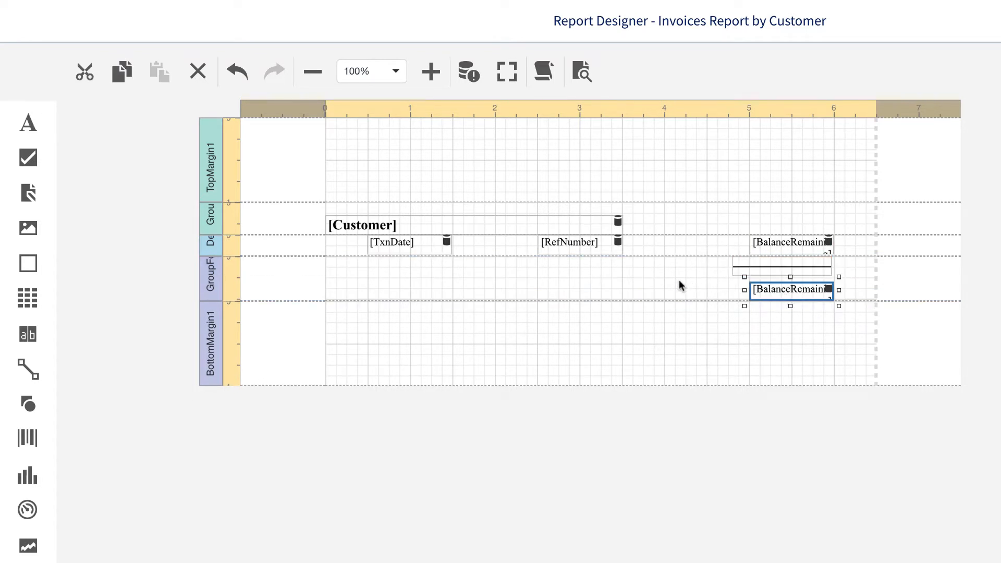
# Add a label with the text "Total:" beside the balance label in the group footer band.
pyautogui.moveTo(15, 123); pyautogui.dragTo(640, 286)
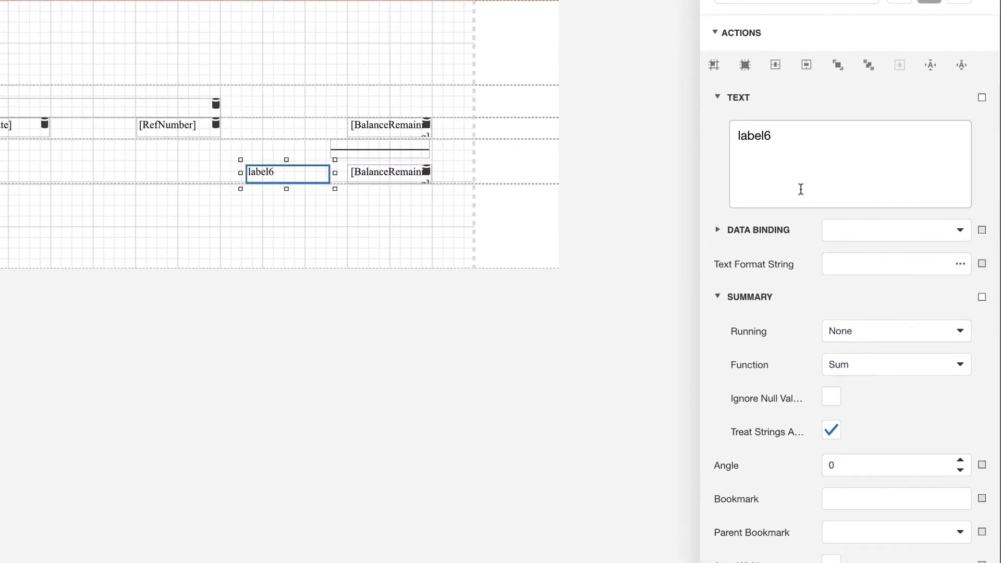
pyautogui.tripleClick(801, 189)
pyautogui.write('Total:')
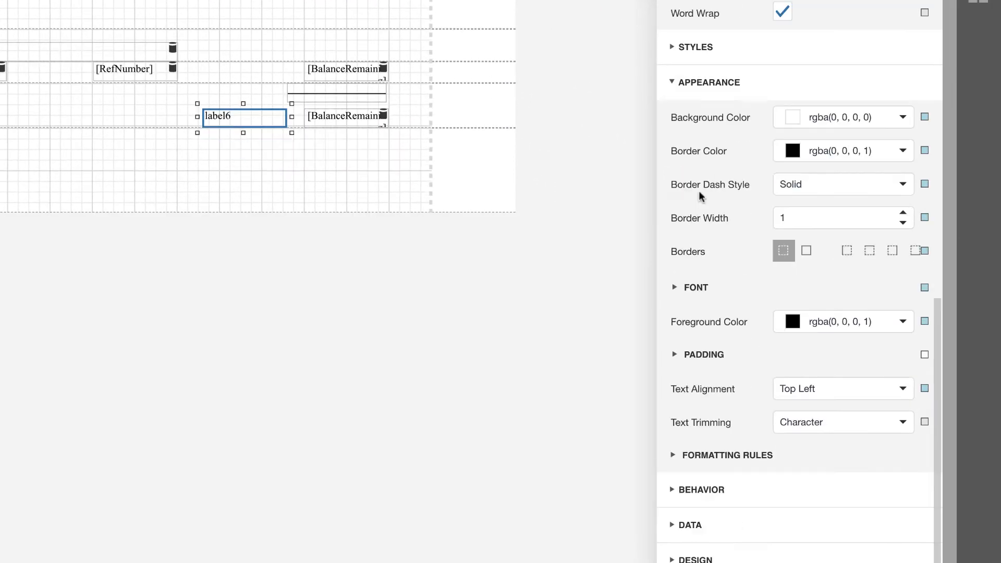
# Format the "Total:" label as bold, 11 points, with Top Right text alignment.
pyautogui.scroll(-10, 710, 266)
pyautogui.click(675, 287)
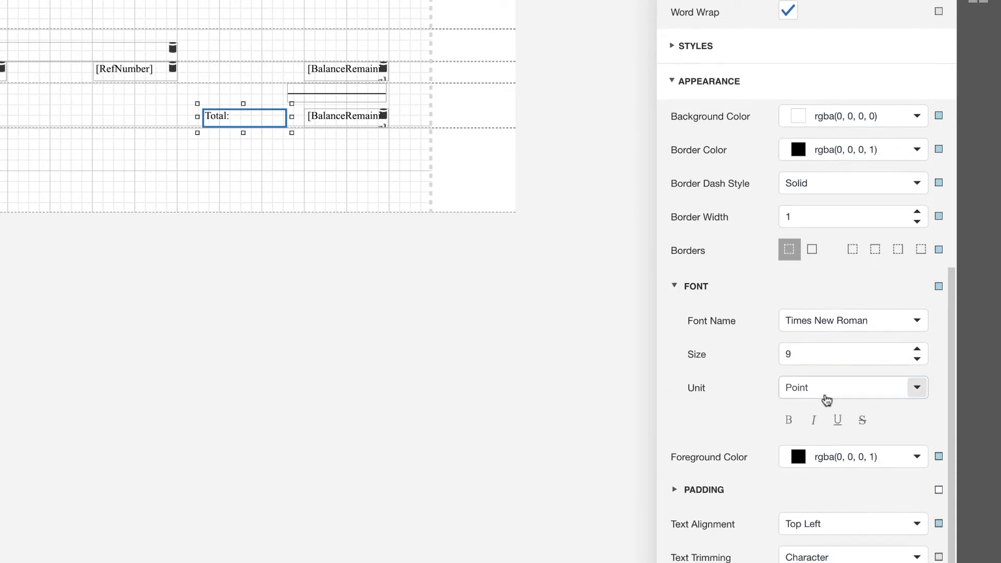
pyautogui.click(789, 418)
pyautogui.click(917, 350)
pyautogui.click(917, 349)
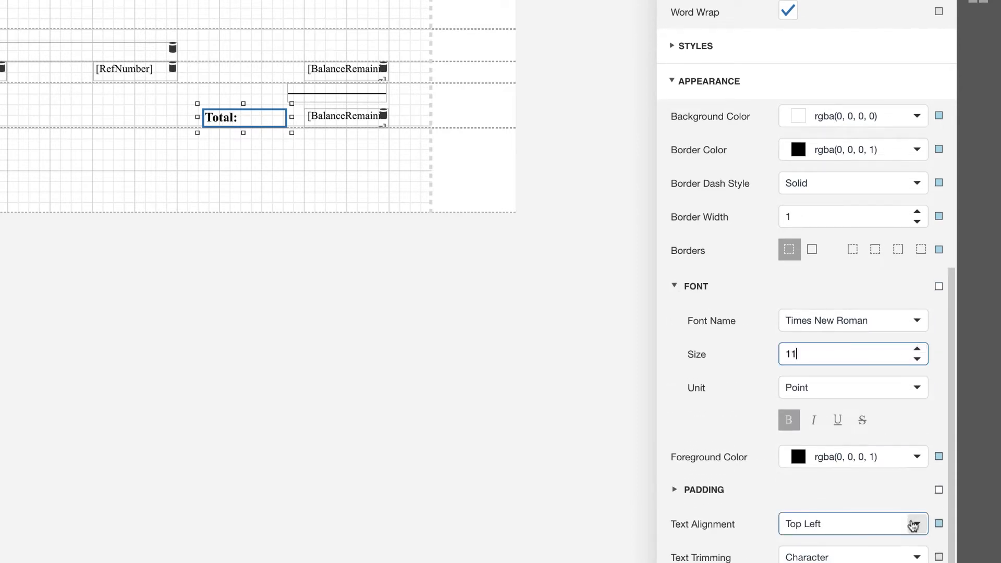
pyautogui.click(915, 523)
pyautogui.click(871, 437)
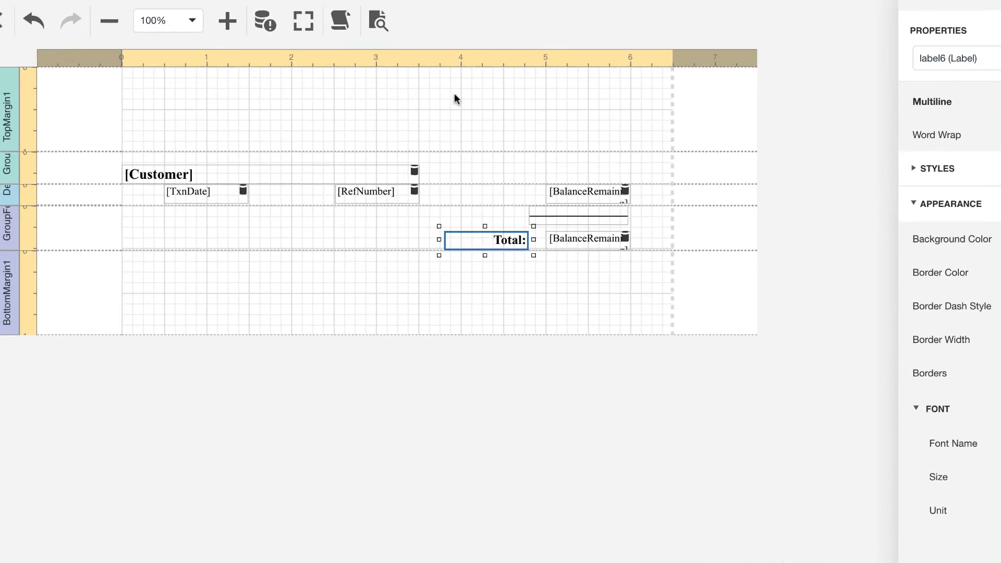
# Preview the report with its customer totals, save it and close the designer.
pyautogui.click(396, 27)
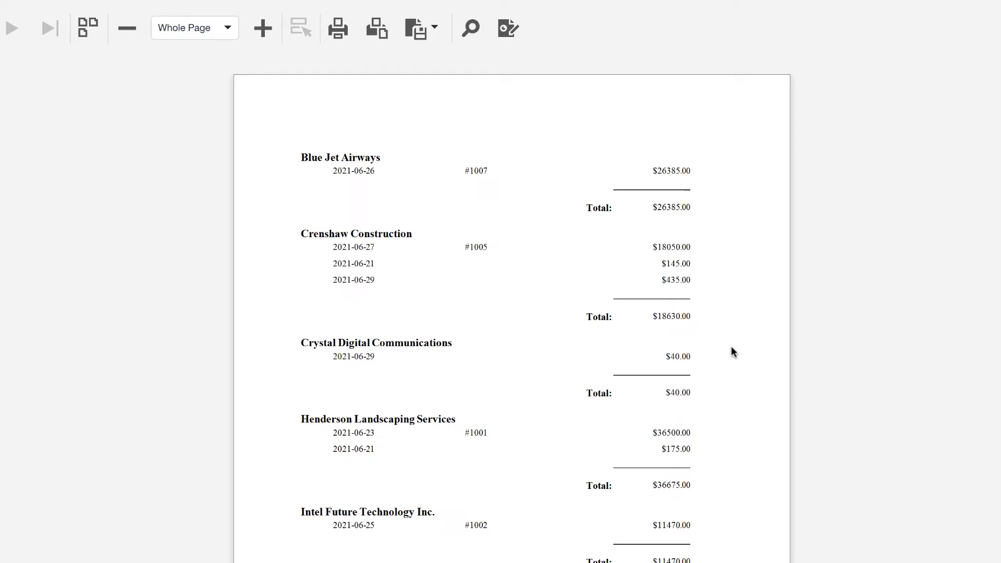
pyautogui.click(518, 32)
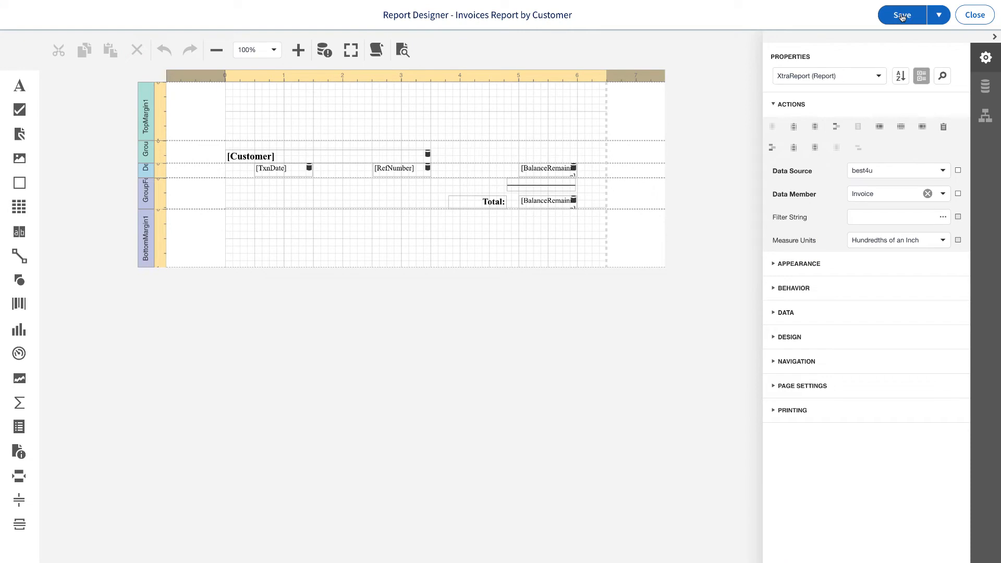
pyautogui.click(983, 17)
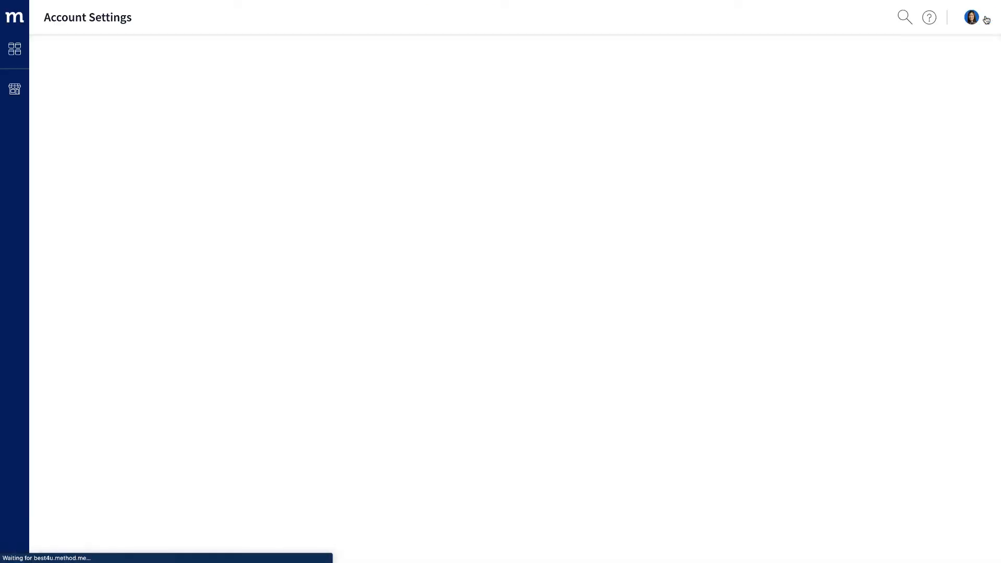
# Open the Invoices app's reports from the dashboard and look through its charts for this month.
pyautogui.click(15, 52)
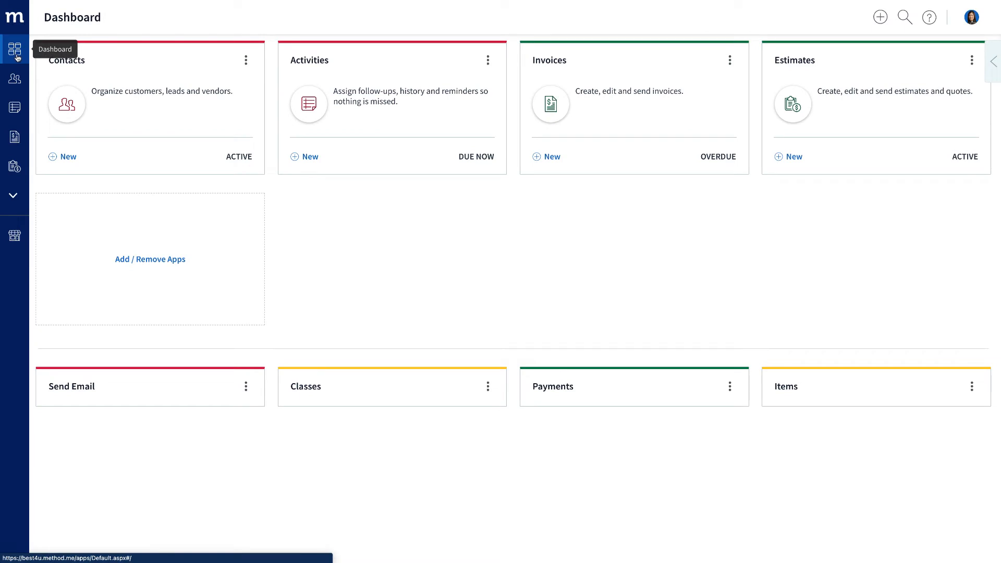
pyautogui.click(730, 60)
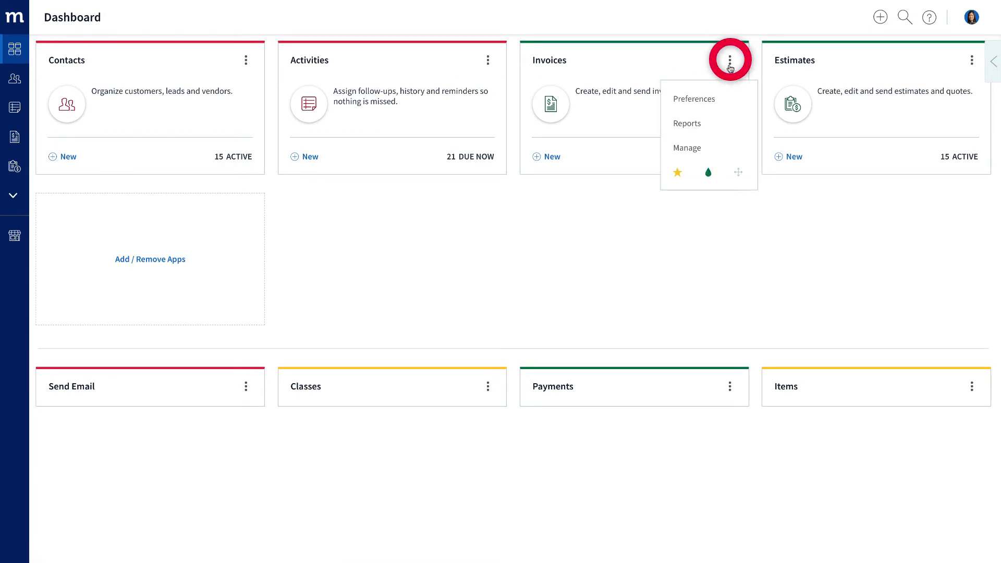
pyautogui.click(700, 125)
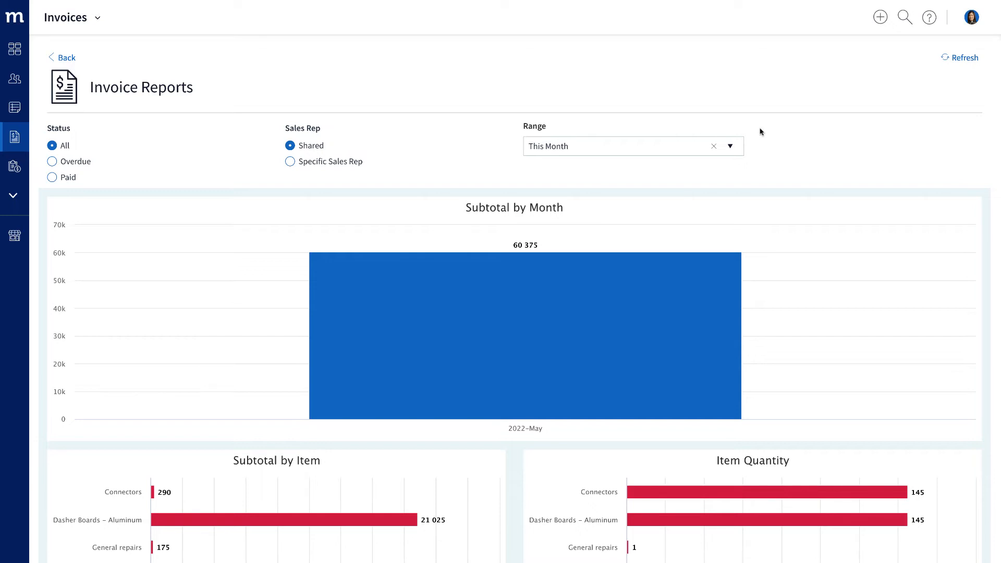
pyautogui.scroll(-10, 817, 146)
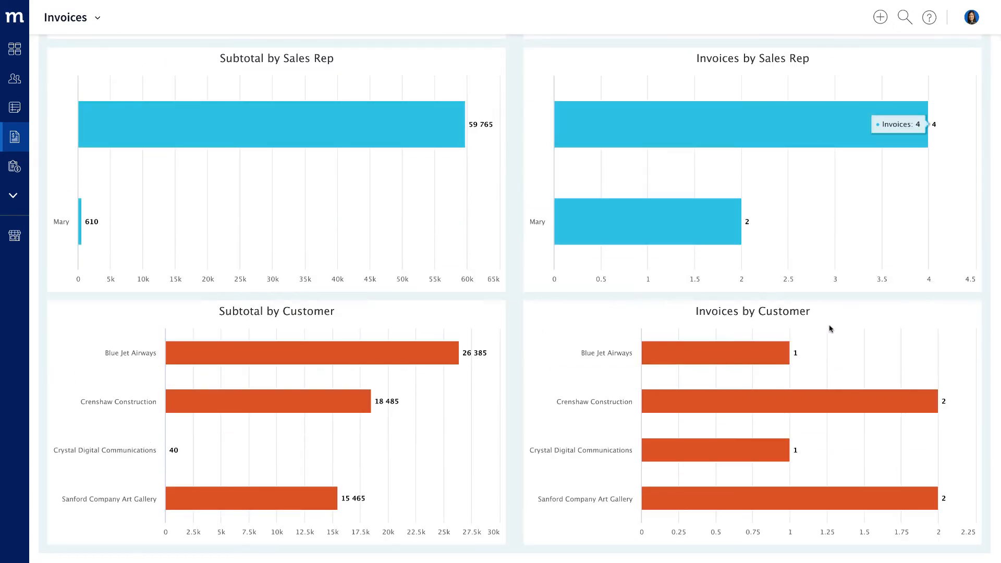
pyautogui.scroll(10, 832, 325)
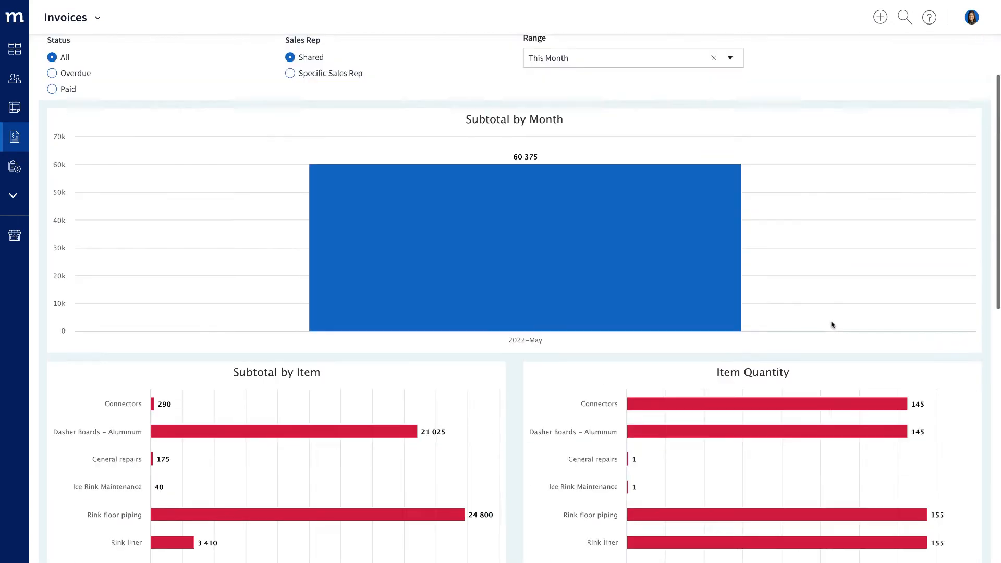
# Set the invoice reports' date range to Last Month and look through the updated charts.
pyautogui.click(730, 148)
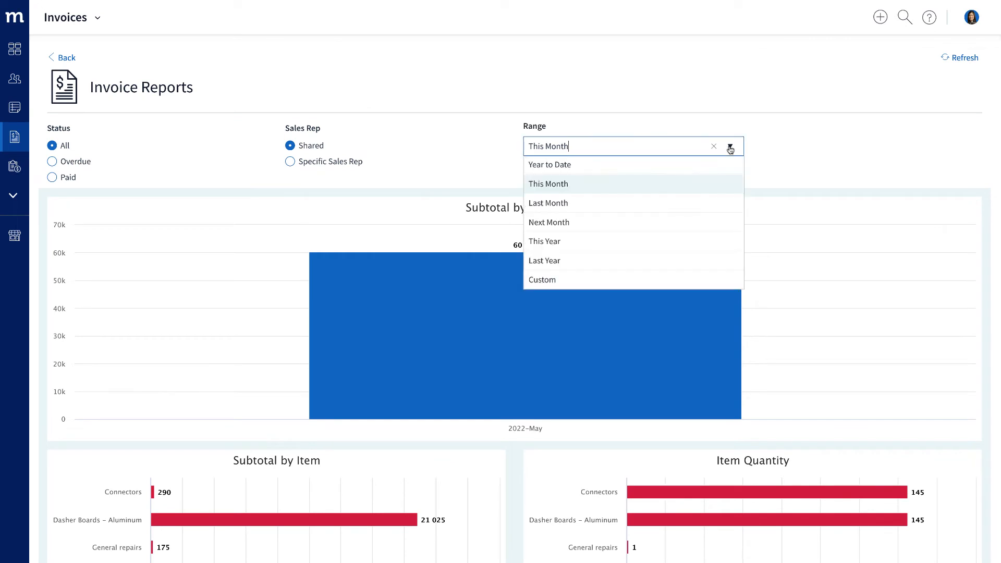
pyautogui.click(673, 203)
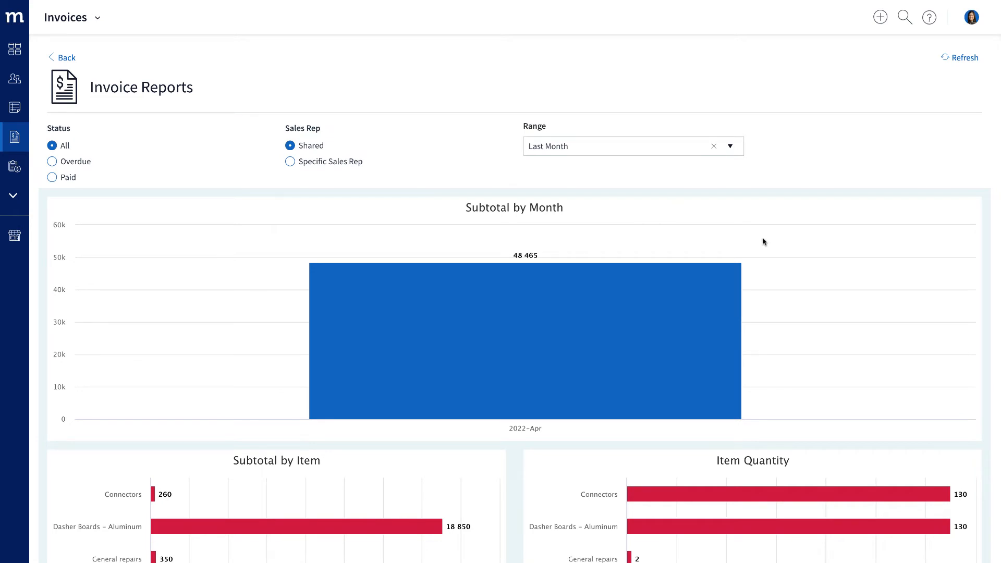
pyautogui.scroll(-10, 764, 242)
pyautogui.scroll(10, 764, 242)
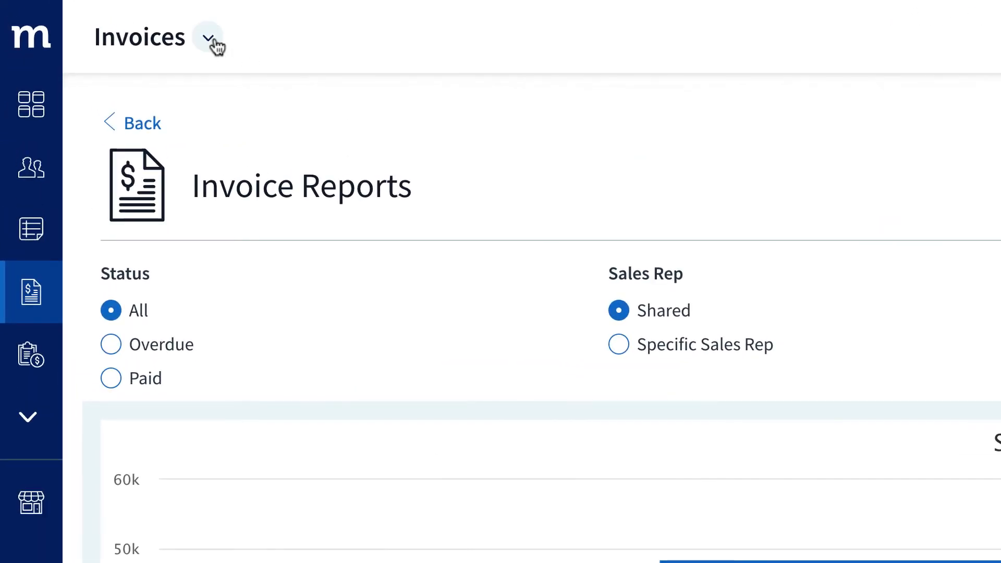
# Open the Invoice Reports screen for customization and create an editable copy of it.
pyautogui.click(98, 18)
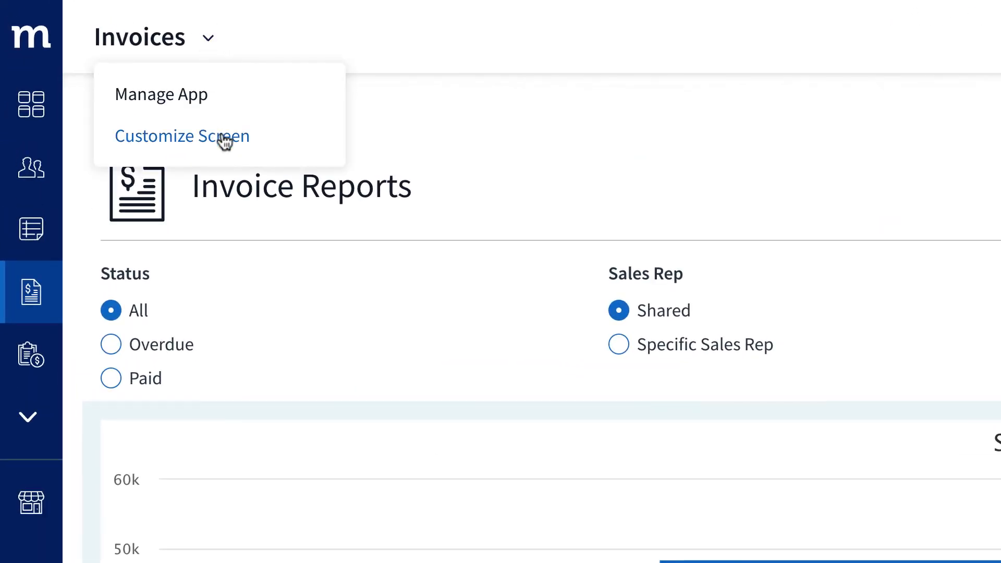
pyautogui.click(225, 140)
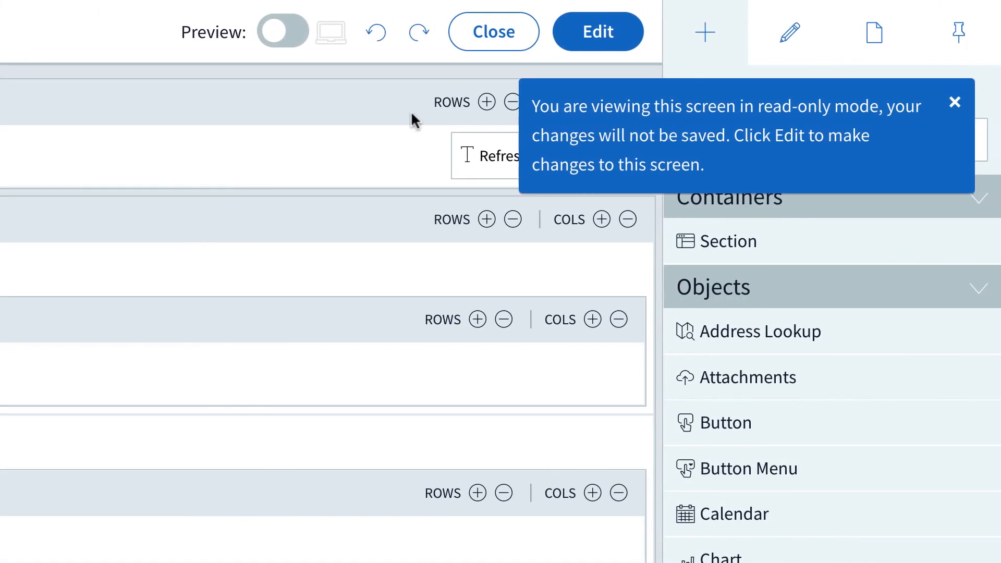
pyautogui.click(610, 37)
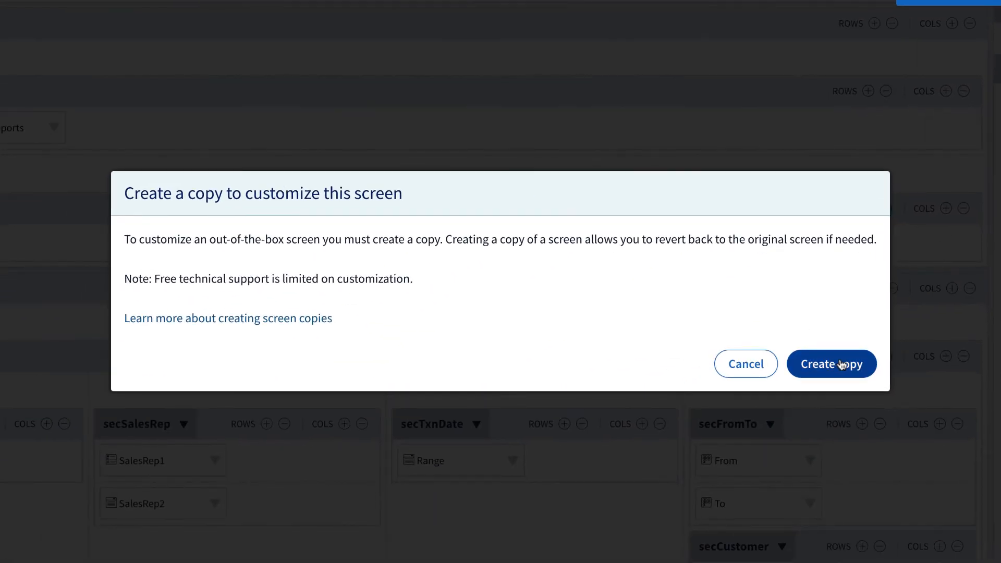
pyautogui.click(842, 364)
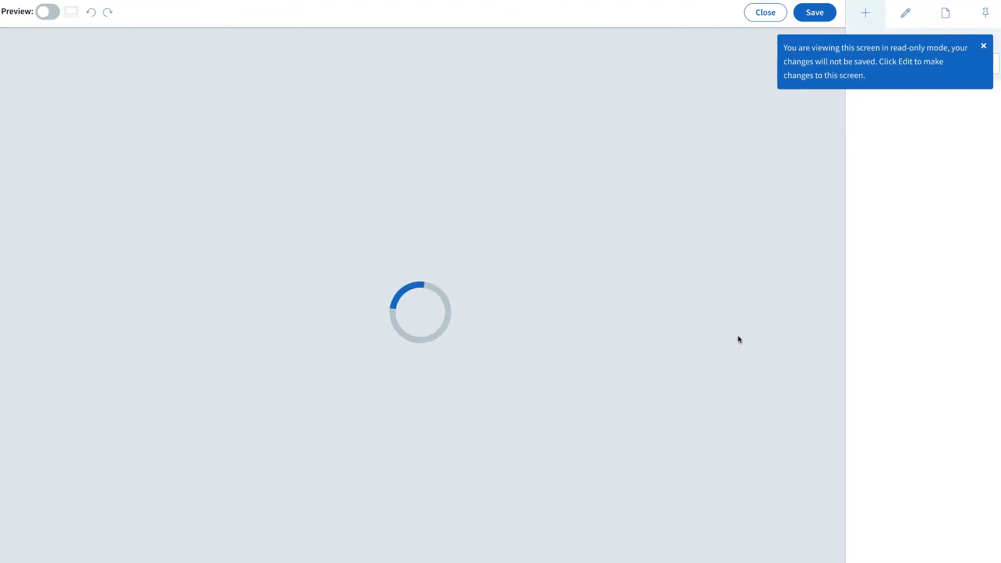
# Add a row below the chart in the secAllInvoicesByCustomer section and place a Text control in it.
pyautogui.scroll(-3, 738, 339)
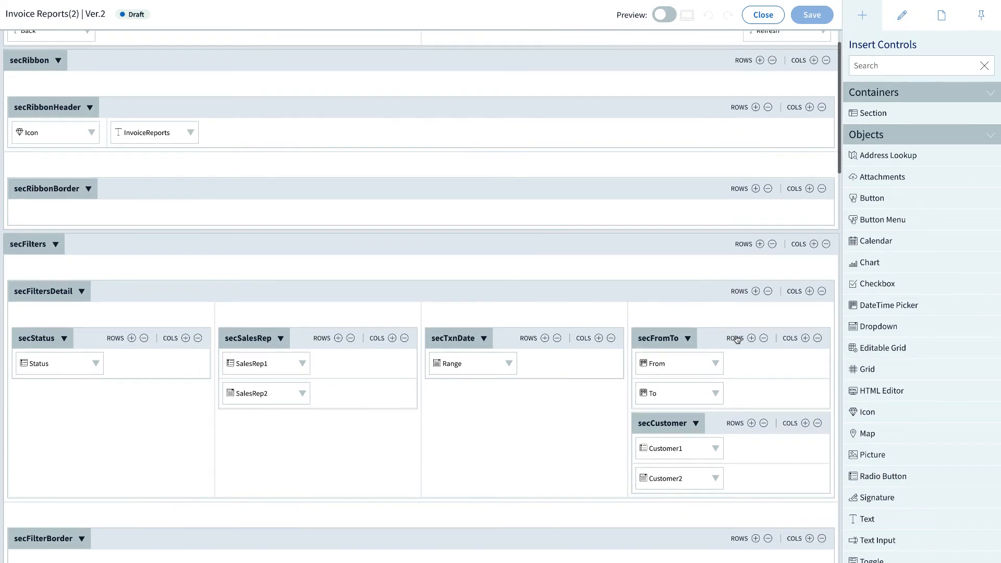
pyautogui.scroll(-10, 737, 340)
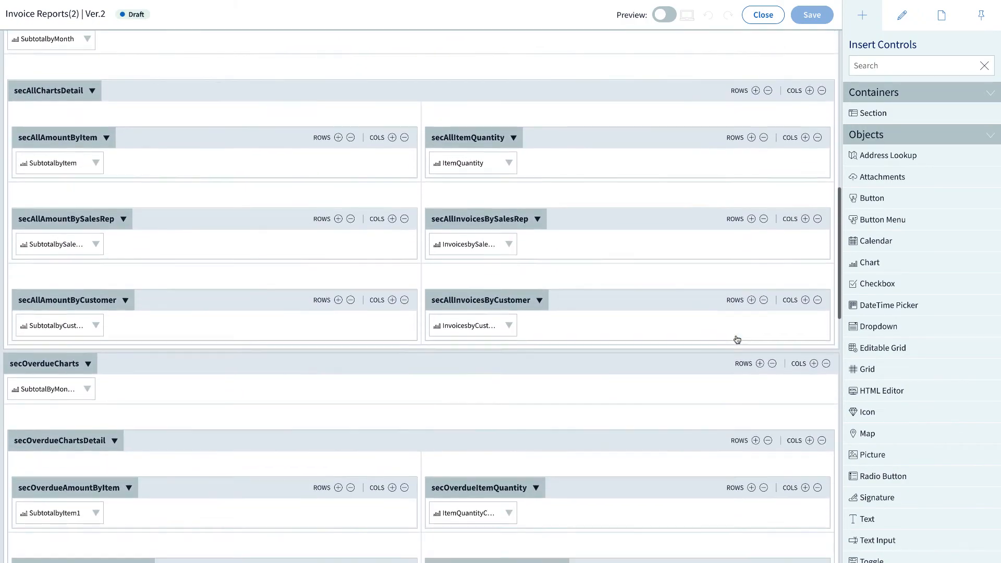
pyautogui.scroll(-2, 737, 339)
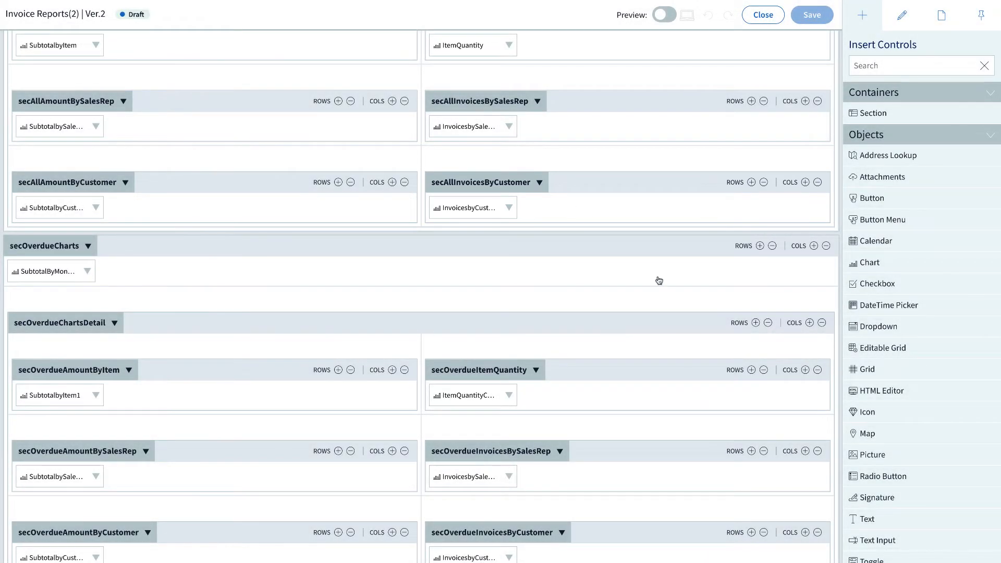
pyautogui.scroll(-3, 659, 280)
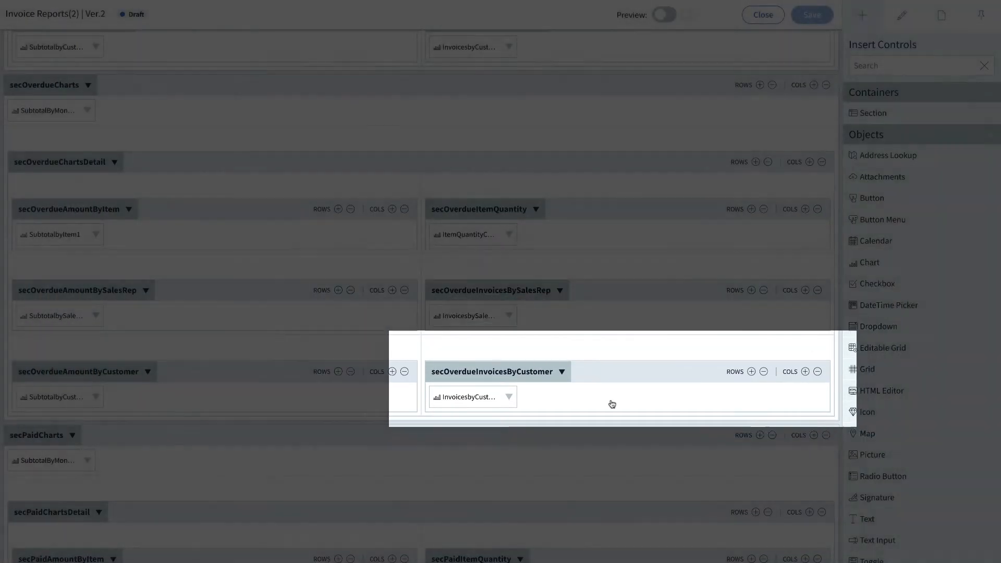
pyautogui.scroll(-5, 612, 404)
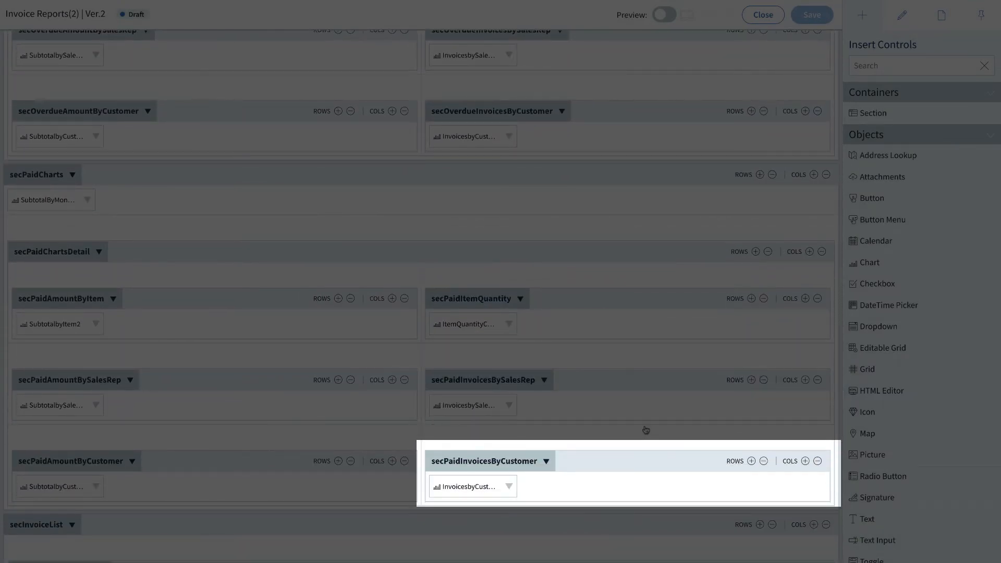
pyautogui.scroll(2, 645, 431)
pyautogui.scroll(8, 646, 431)
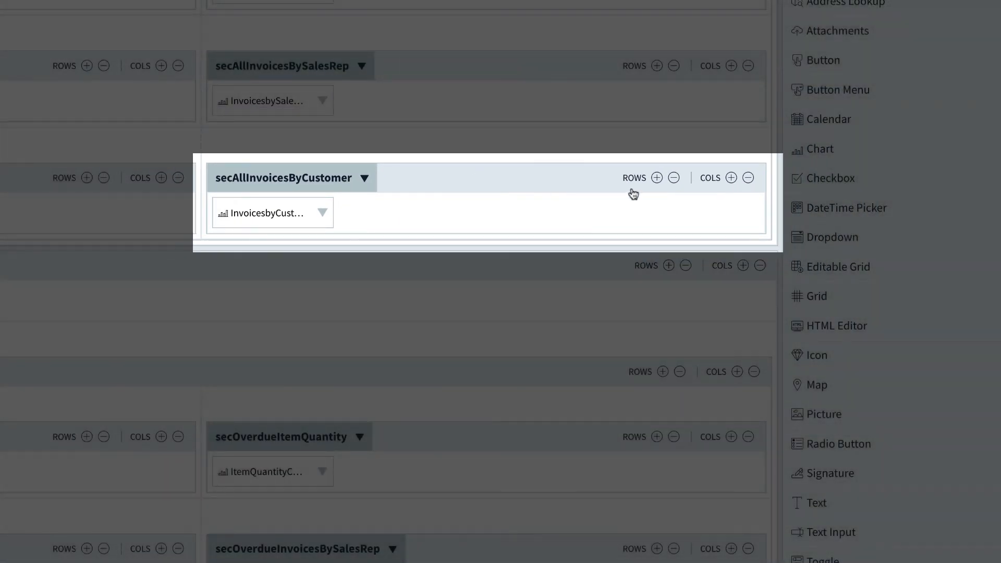
pyautogui.click(657, 178)
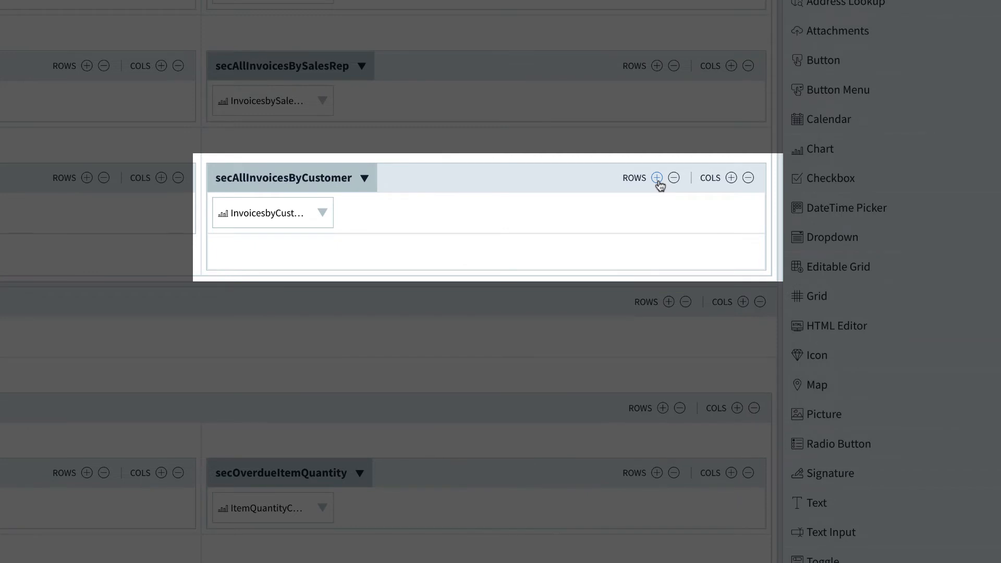
pyautogui.scroll(-2, 888, 246)
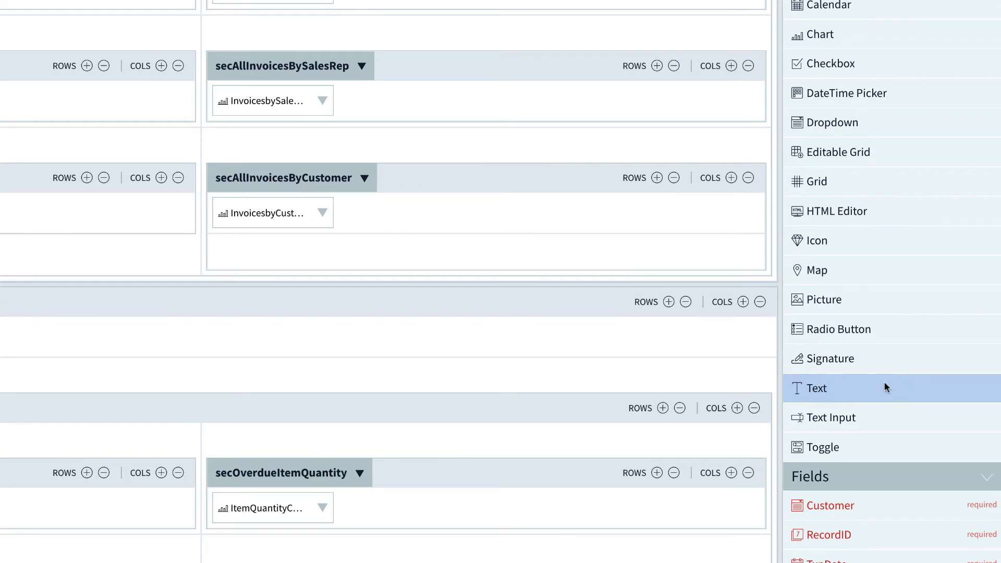
pyautogui.moveTo(884, 383); pyautogui.dragTo(424, 268)
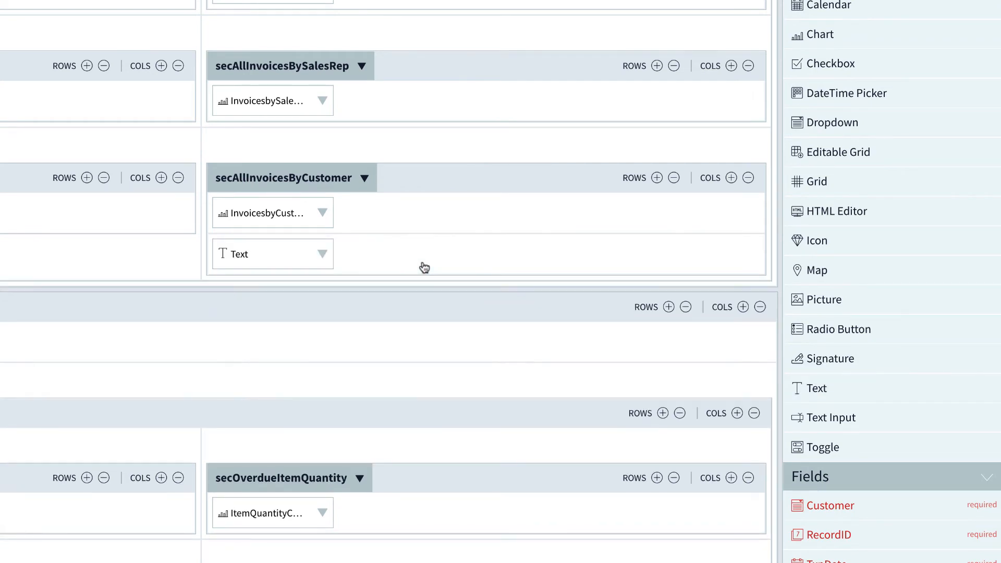
# Set the new Text control's text to "View Invoices by Customer Report" and save the screen.
pyautogui.click(272, 253)
pyautogui.scroll(4, 834, 417)
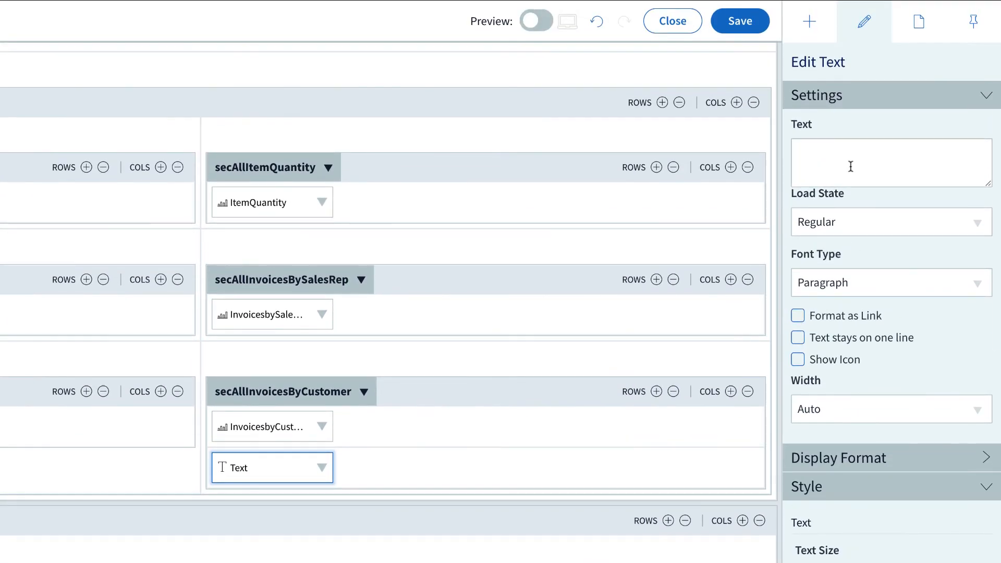
pyautogui.click(851, 166)
pyautogui.write('View Invoices by Customer Report')
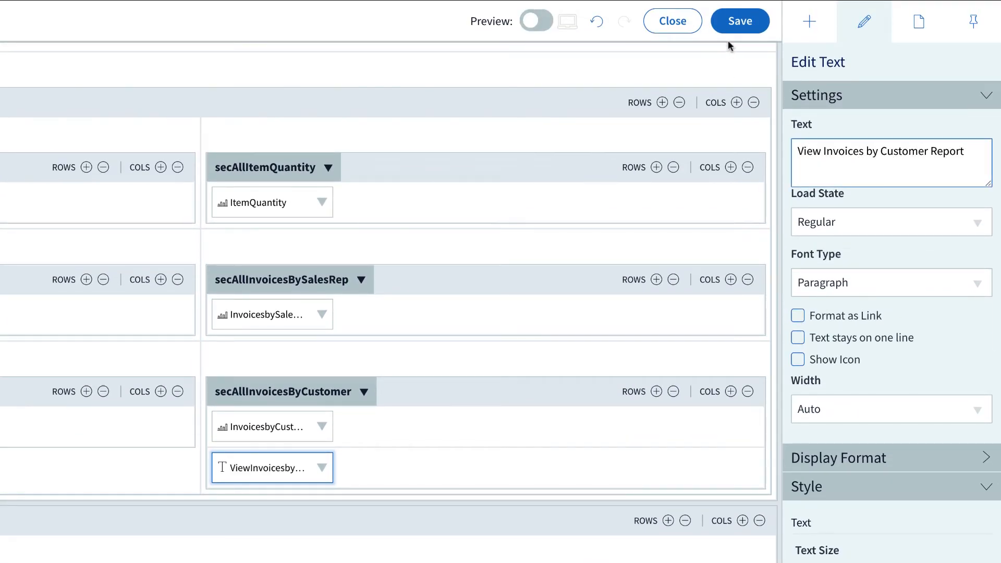
pyautogui.click(734, 24)
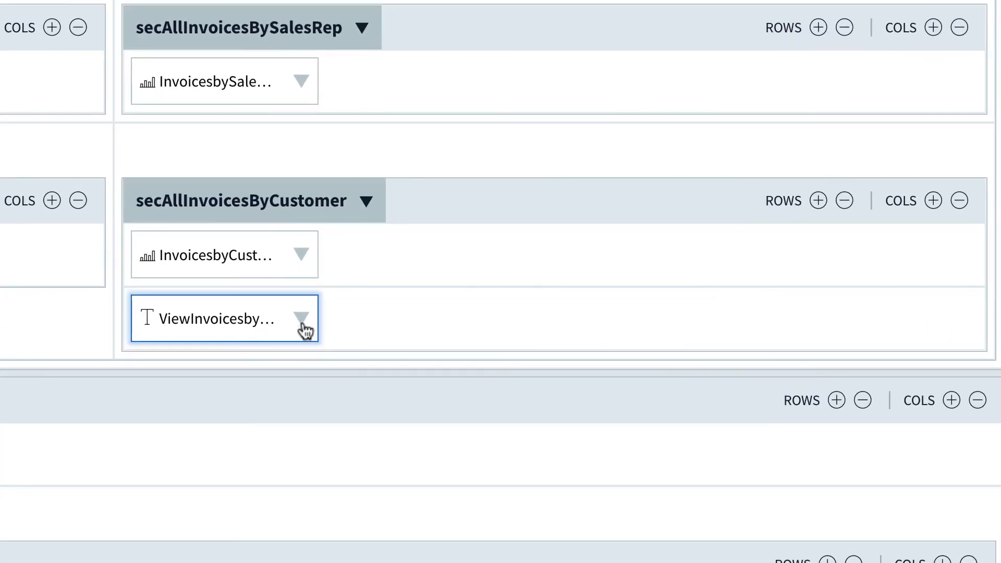
# Add a Generate Report action to the Click event of the "View Invoices by Customer Report" text.
pyautogui.click(321, 468)
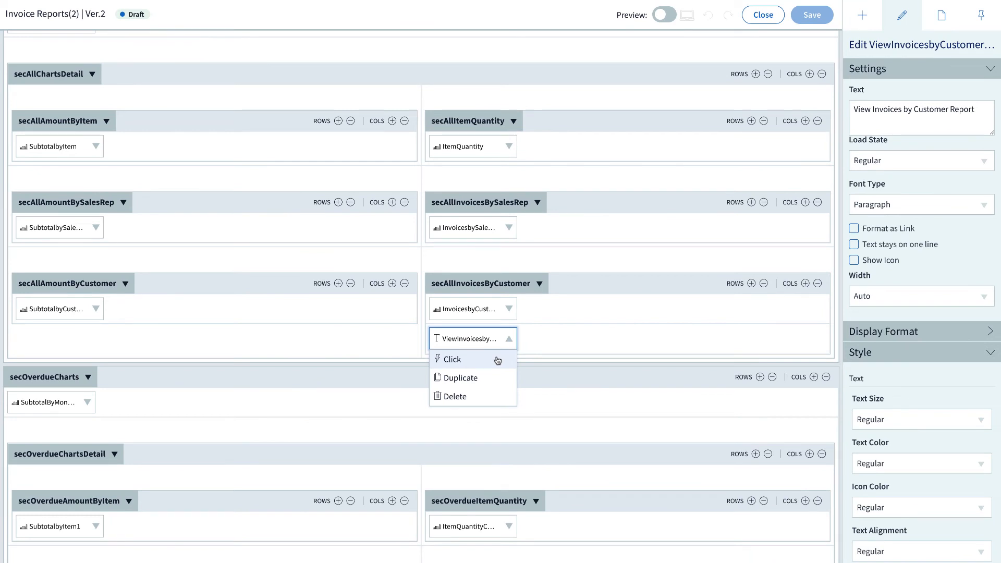
pyautogui.click(498, 361)
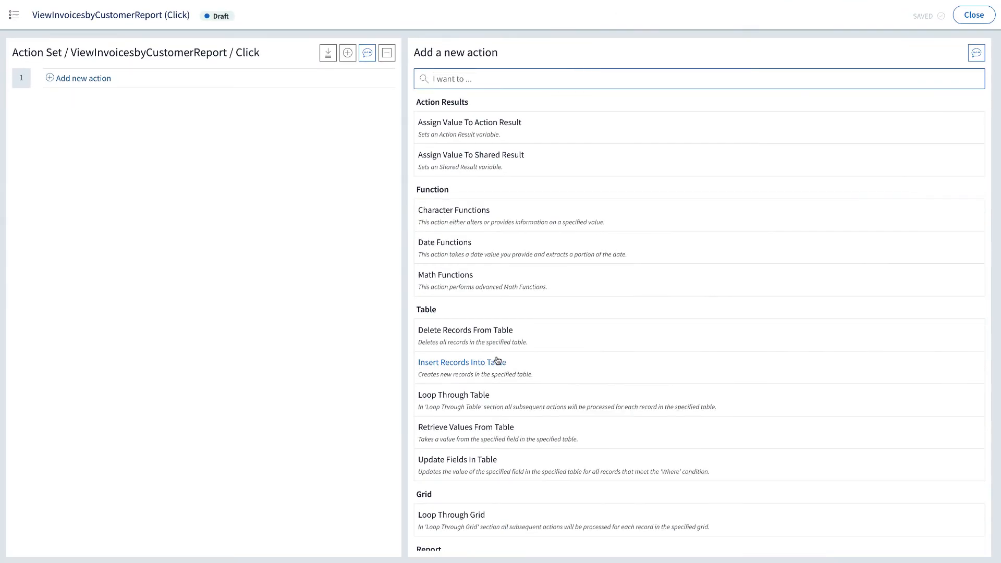
pyautogui.write('gener')
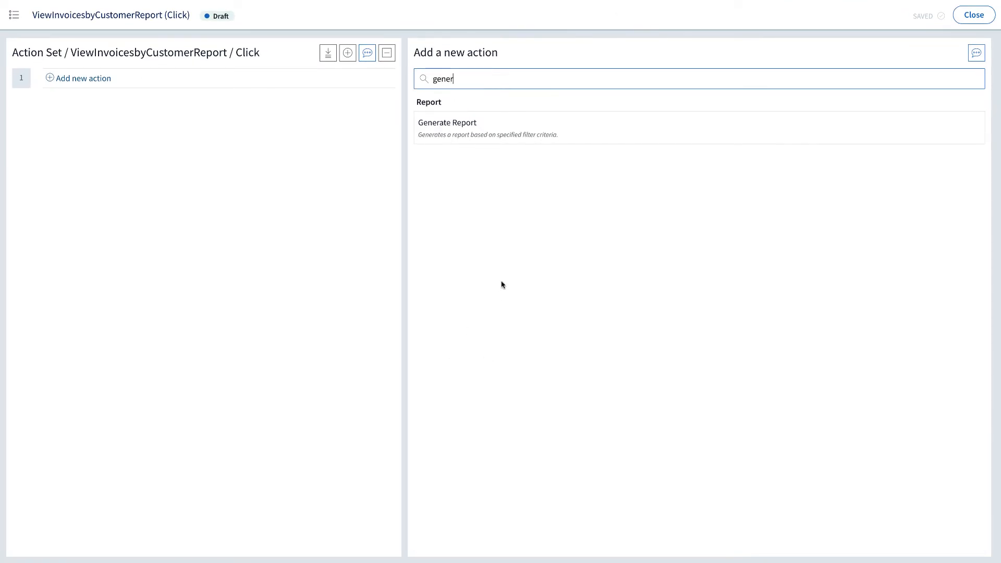
pyautogui.click(516, 125)
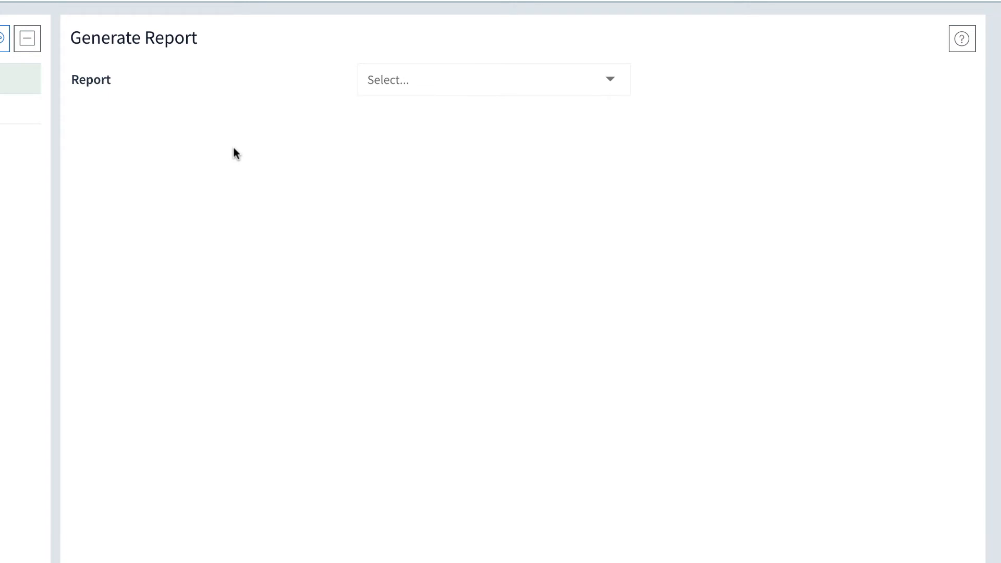
# Select "Invoices Report by Customer" as the report to generate and open the criteria builder for its displayed records.
pyautogui.click(614, 83)
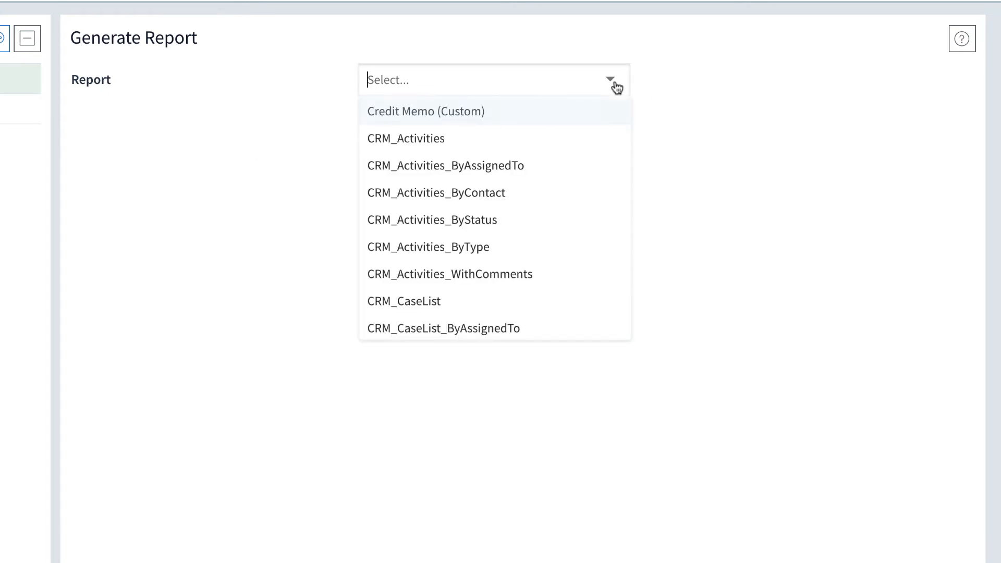
pyautogui.write('invoice')
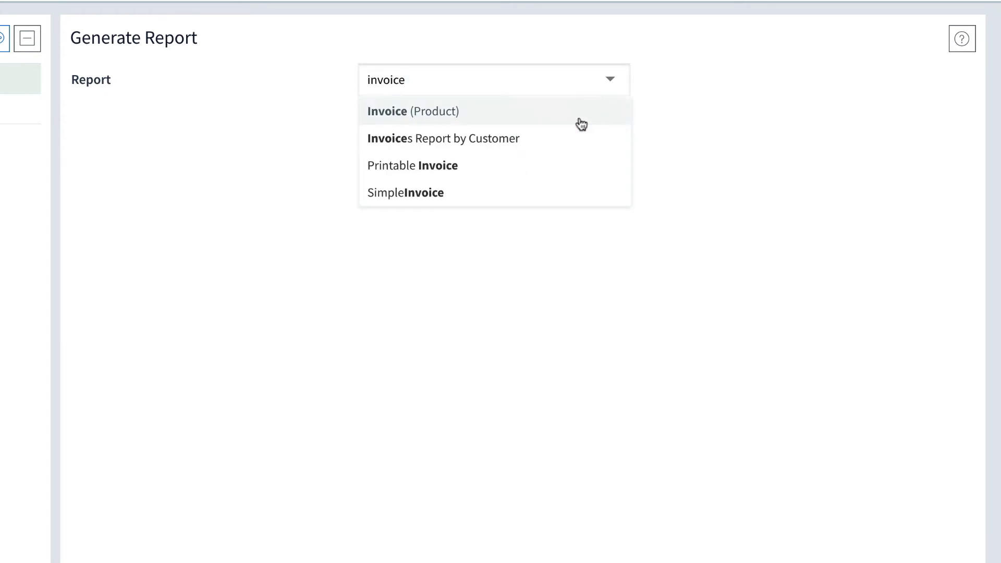
pyautogui.click(574, 136)
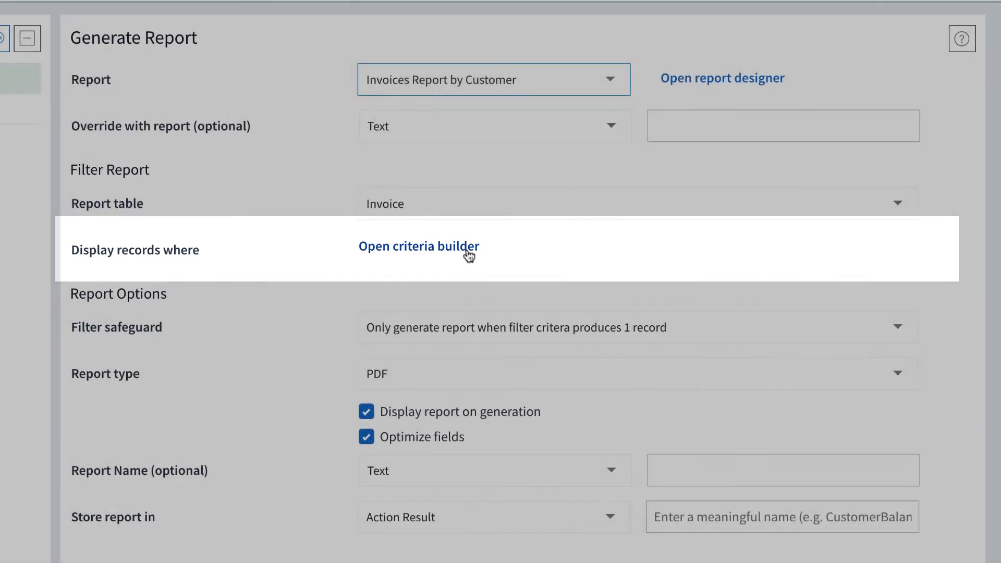
pyautogui.click(469, 253)
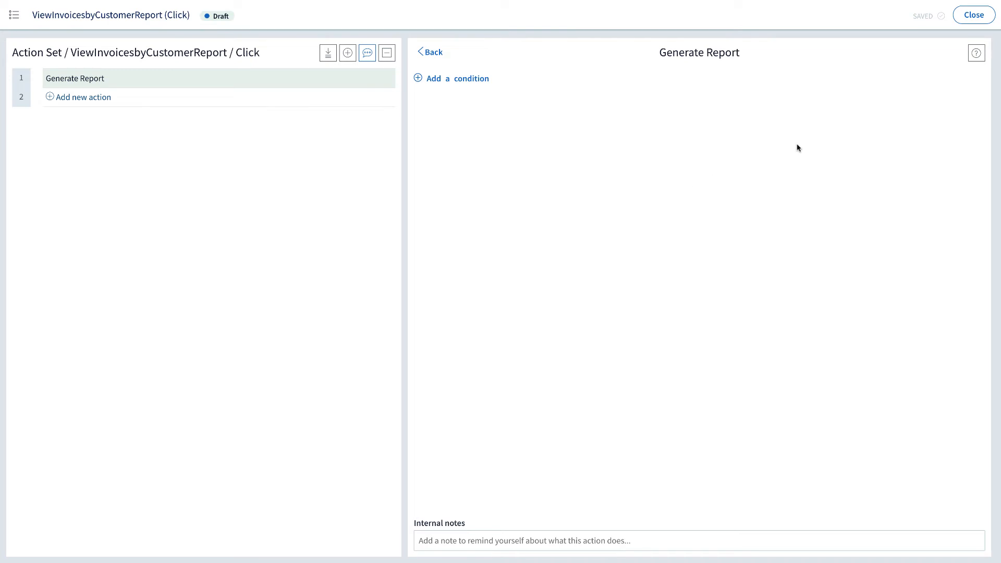
# Return to the screen designer and open the Invoices by Customer chart's data selection to examine its criteria.
pyautogui.click(971, 20)
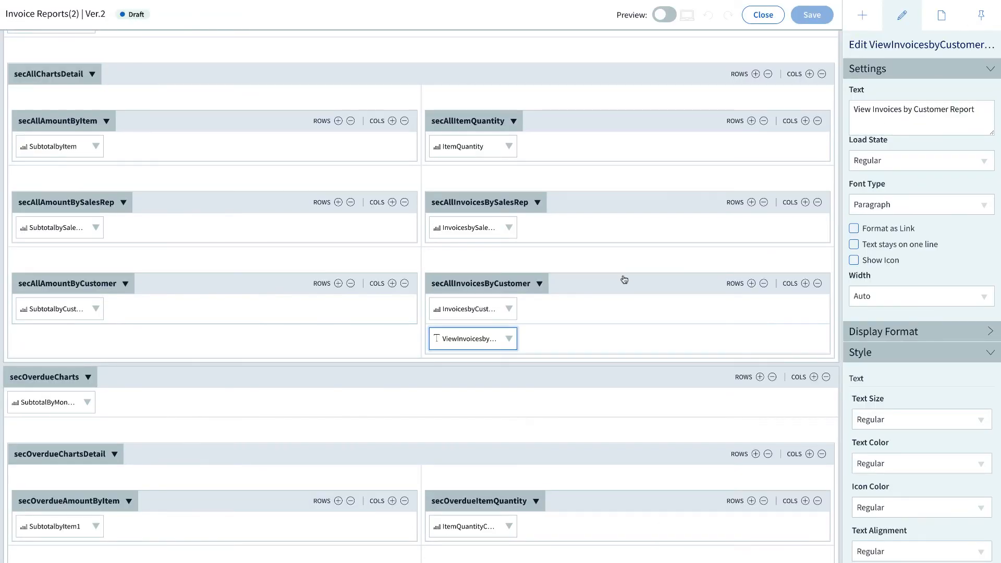
pyautogui.click(484, 310)
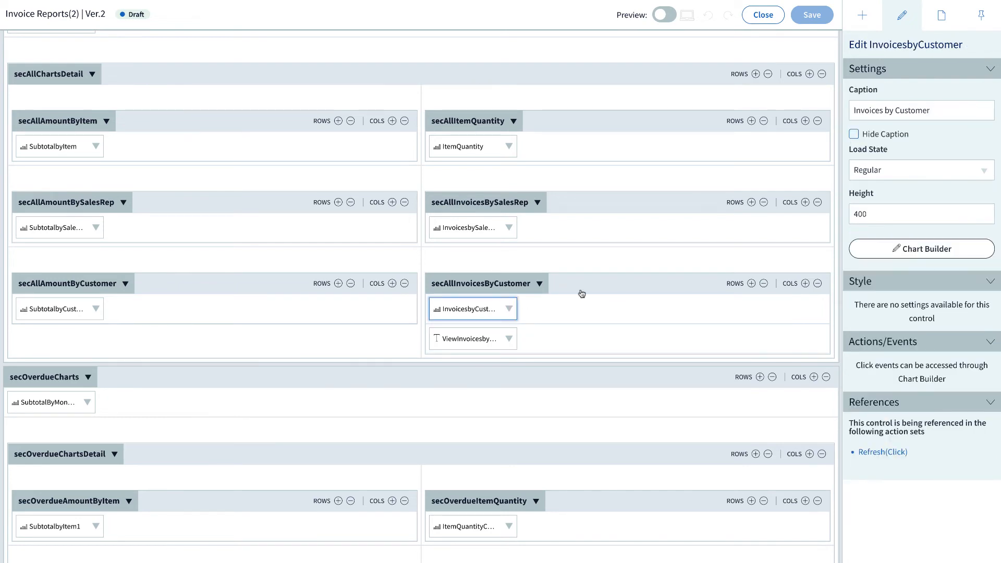
pyautogui.click(888, 253)
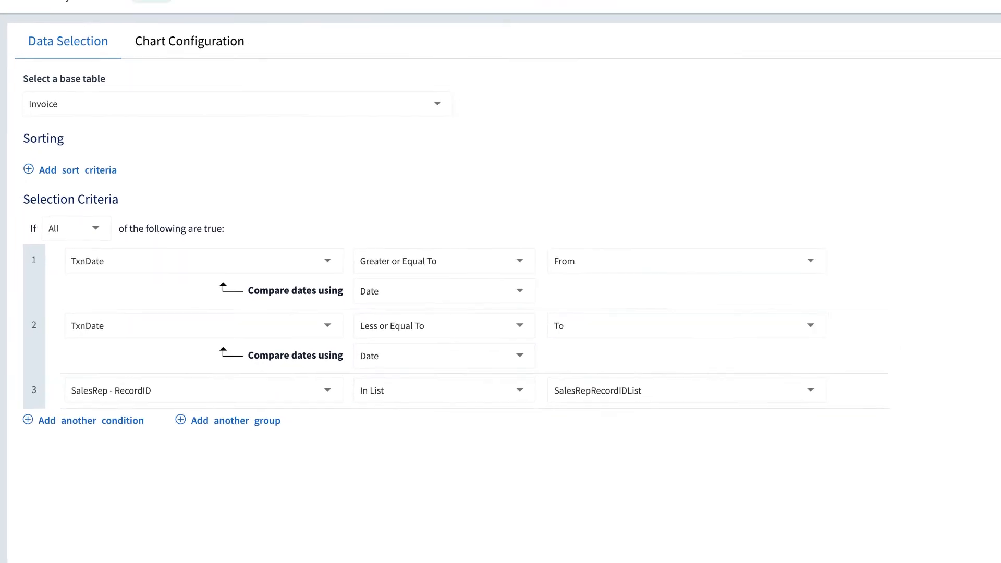
# Return to the Click action set of the "View Invoices by Customer Report" text and open its Generate Report action's criteria builder.
pyautogui.click(977, 16)
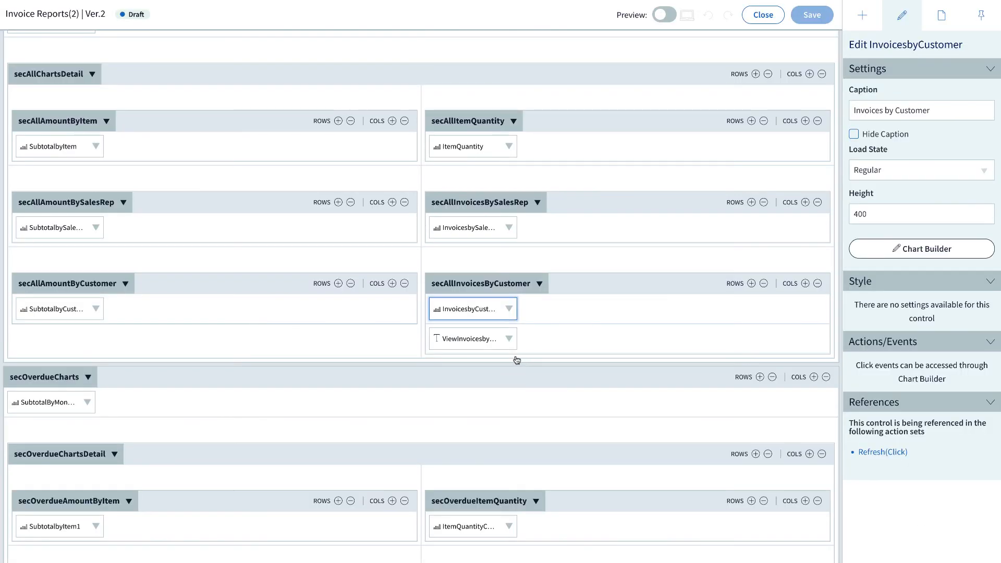
pyautogui.click(484, 339)
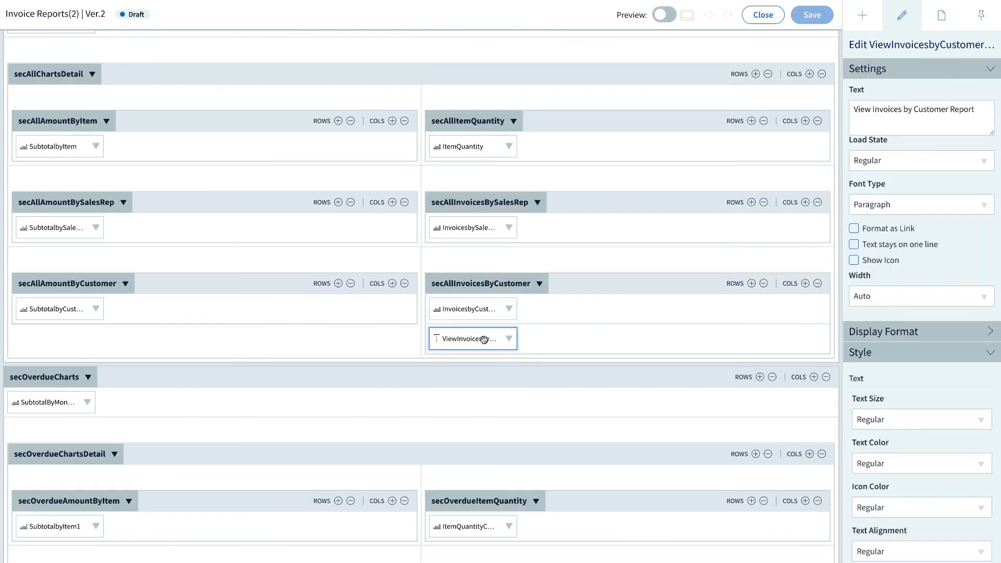
pyautogui.click(509, 338)
pyautogui.click(501, 362)
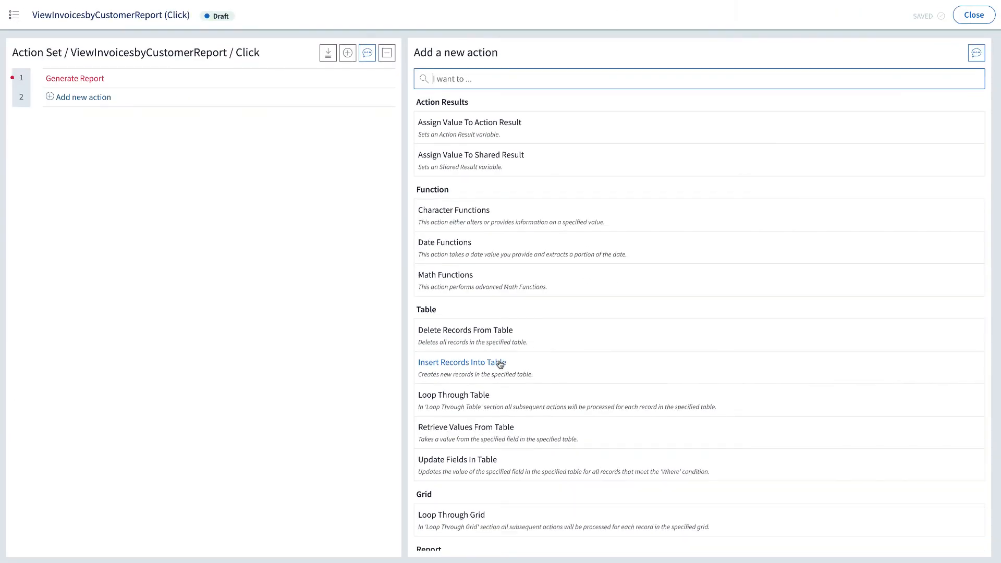
pyautogui.click(238, 86)
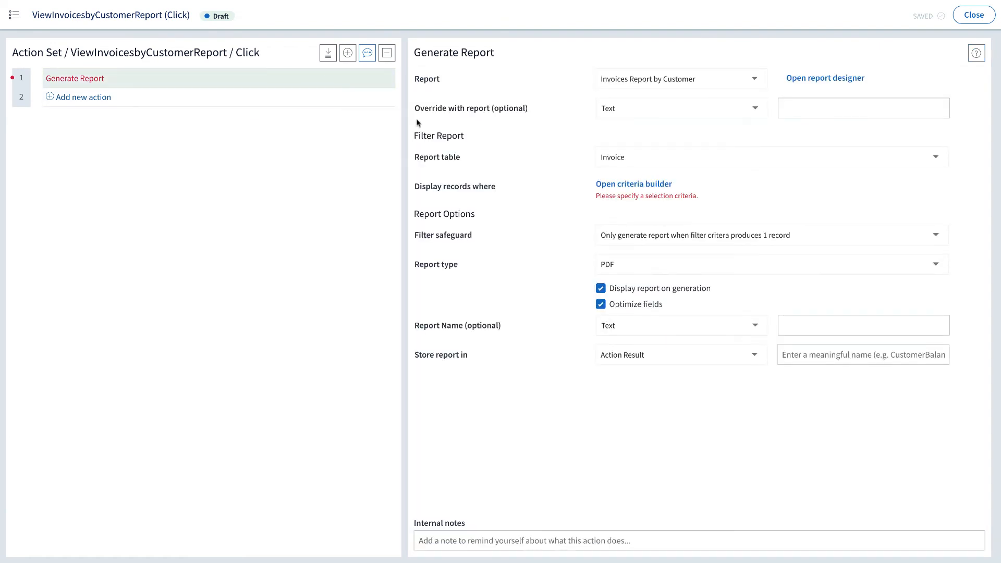
pyautogui.click(652, 185)
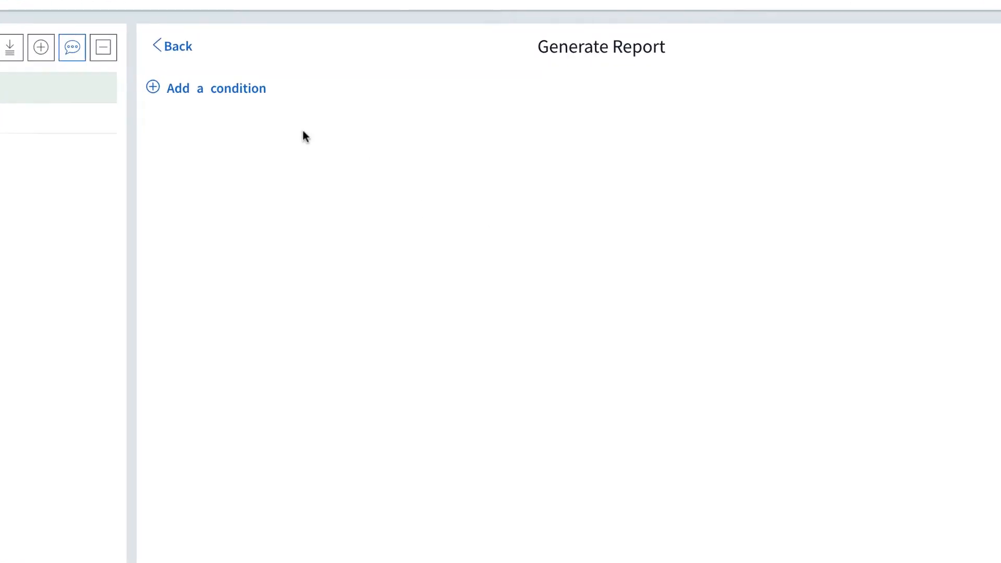
# Add a first report condition requiring TxnDate to be Greater or Equal To the From control, comparing dates using Date.
pyautogui.click(467, 78)
pyautogui.click(510, 104)
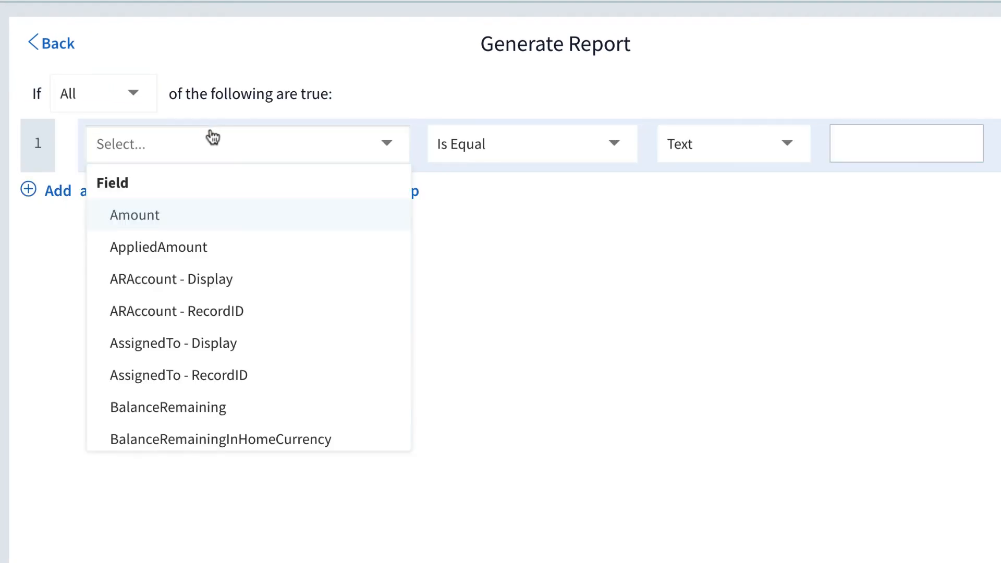
pyautogui.write('txn')
pyautogui.press('Return')
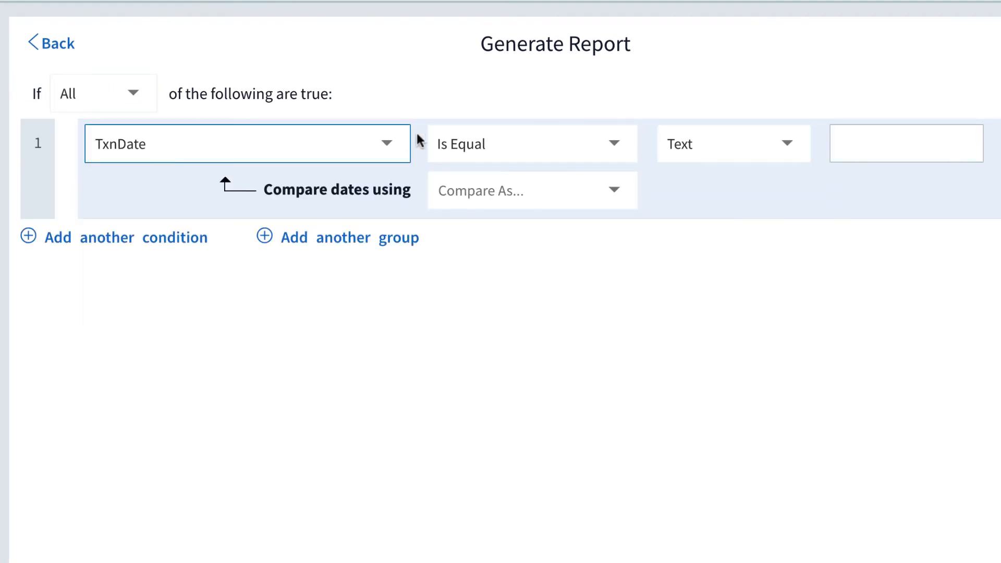
pyautogui.click(528, 157)
pyautogui.click(577, 268)
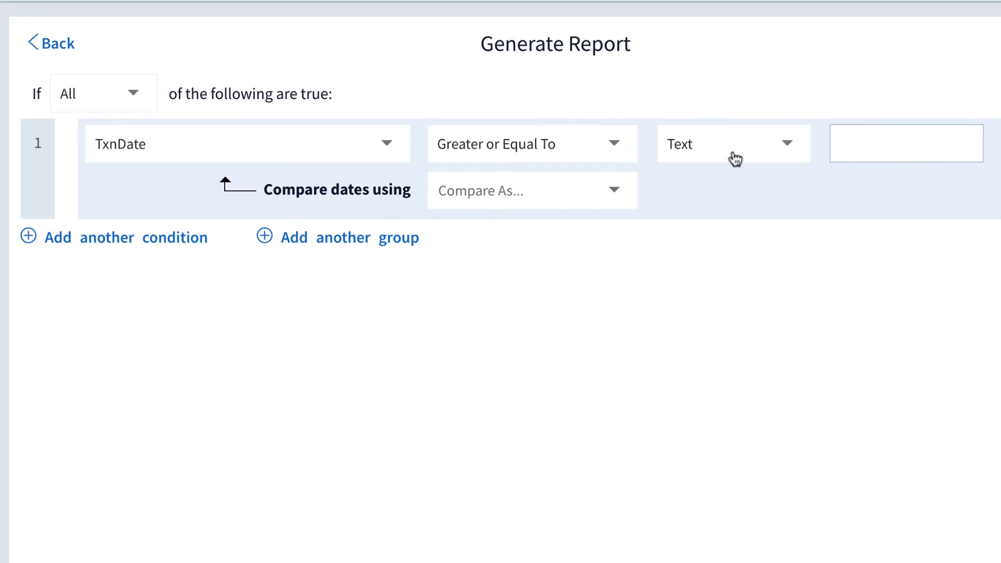
pyautogui.click(735, 159)
pyautogui.write('fr')
pyautogui.press('Return')
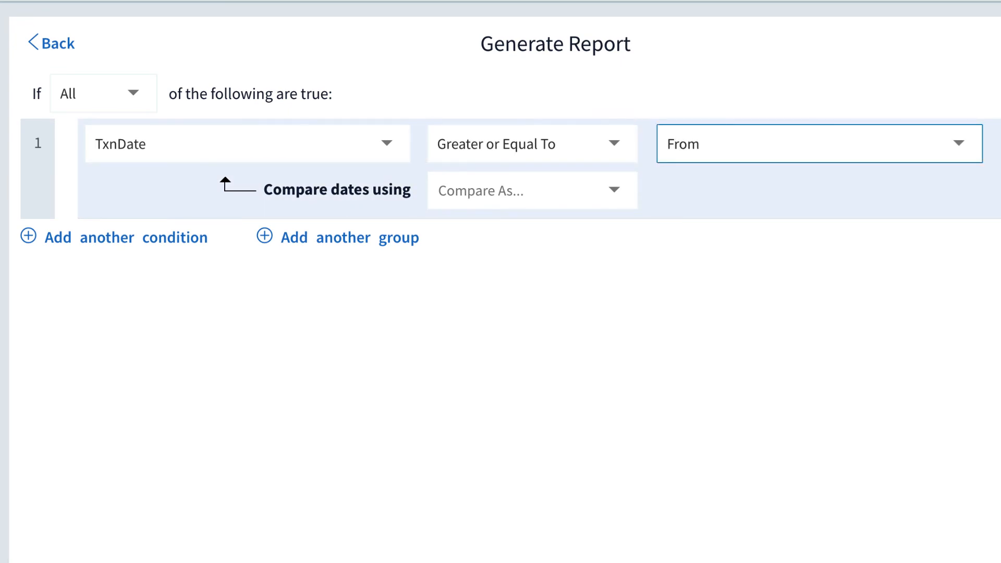
pyautogui.click(608, 192)
pyautogui.click(548, 258)
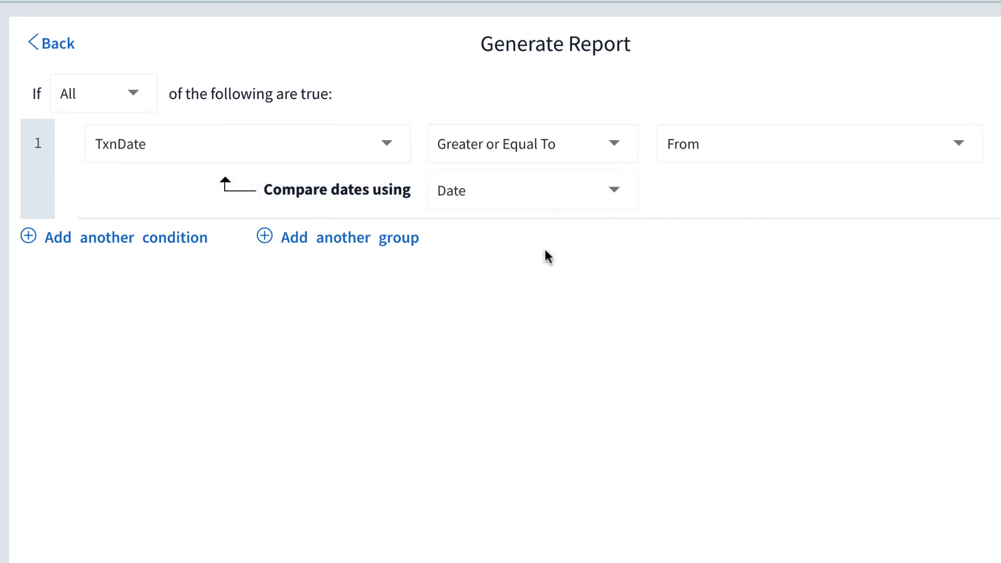
# Add a second report condition requiring TxnDate to be Less or Equal To the To control, comparing dates using Date.
pyautogui.click(162, 239)
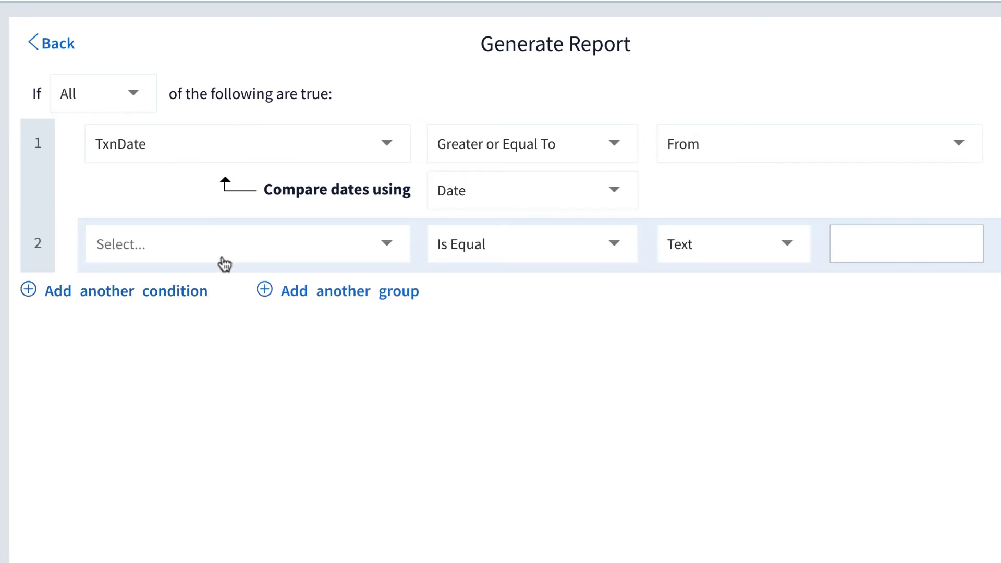
pyautogui.click(224, 261)
pyautogui.write('txn')
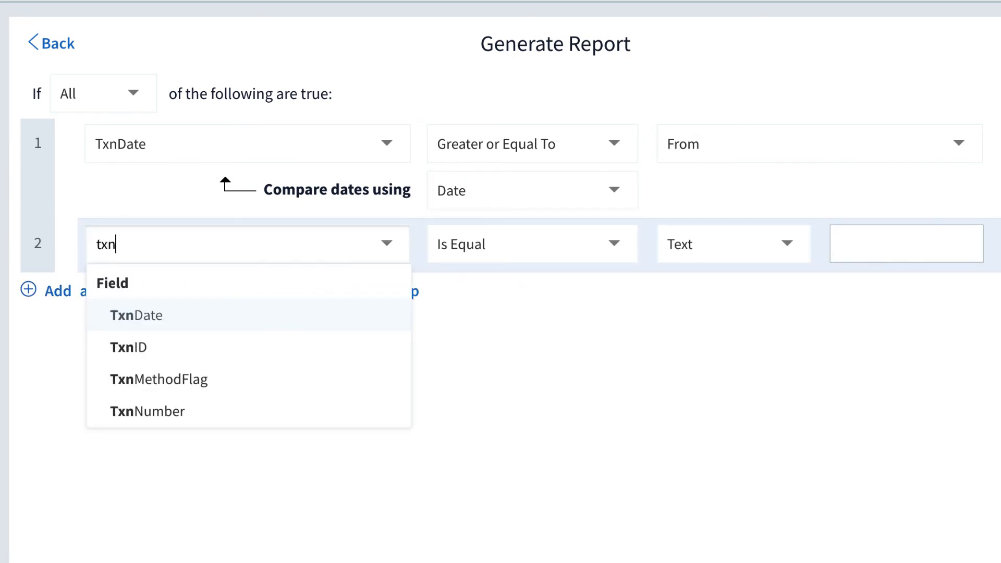
pyautogui.press('Return')
pyautogui.click(516, 249)
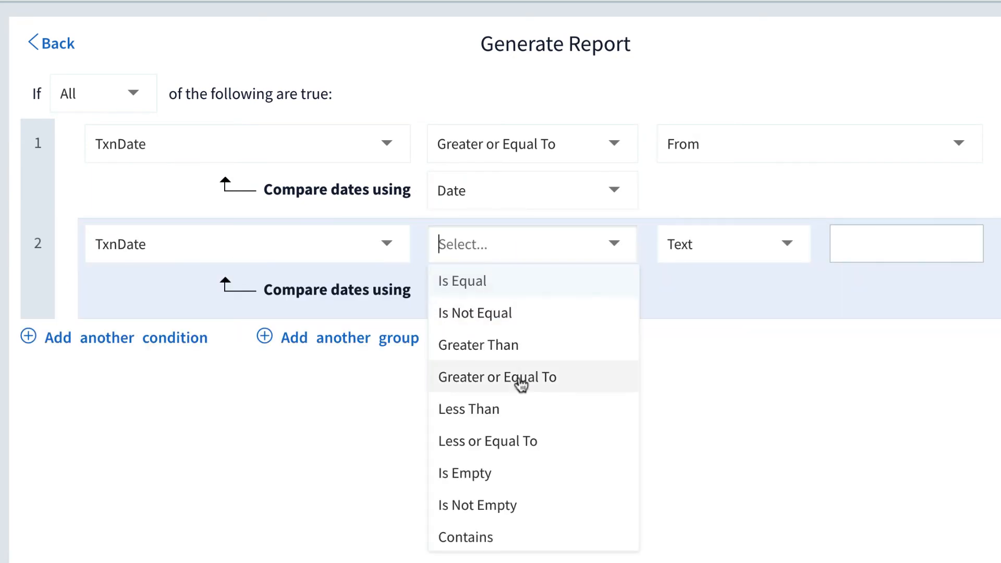
pyautogui.click(524, 443)
pyautogui.click(740, 238)
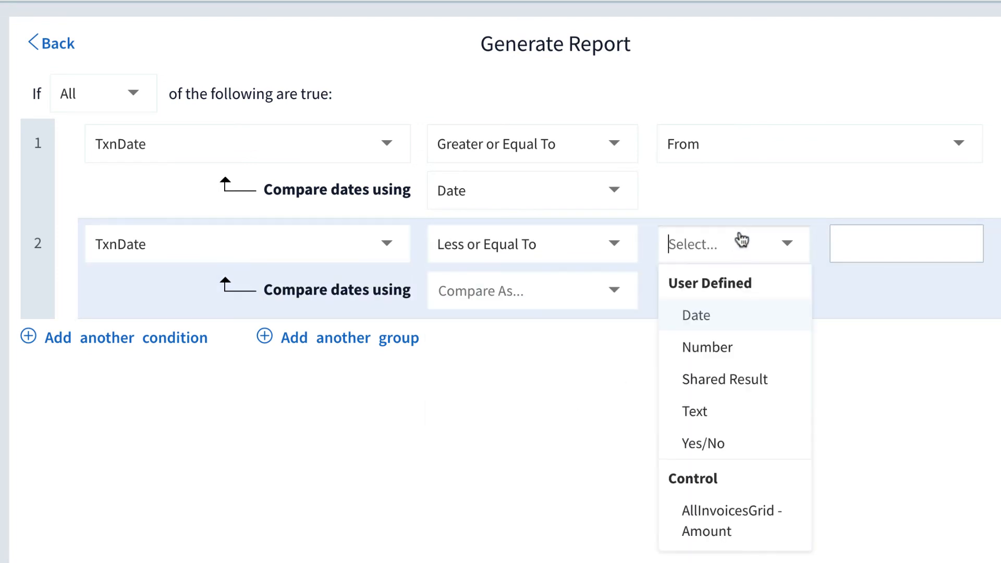
pyautogui.write('to')
pyautogui.scroll(-5, 800, 399)
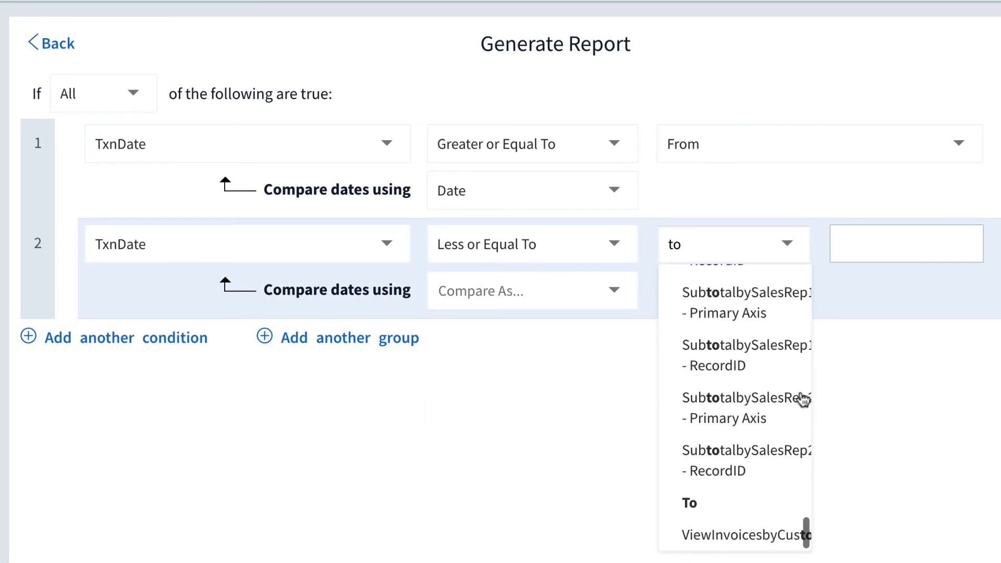
pyautogui.click(772, 501)
pyautogui.click(615, 300)
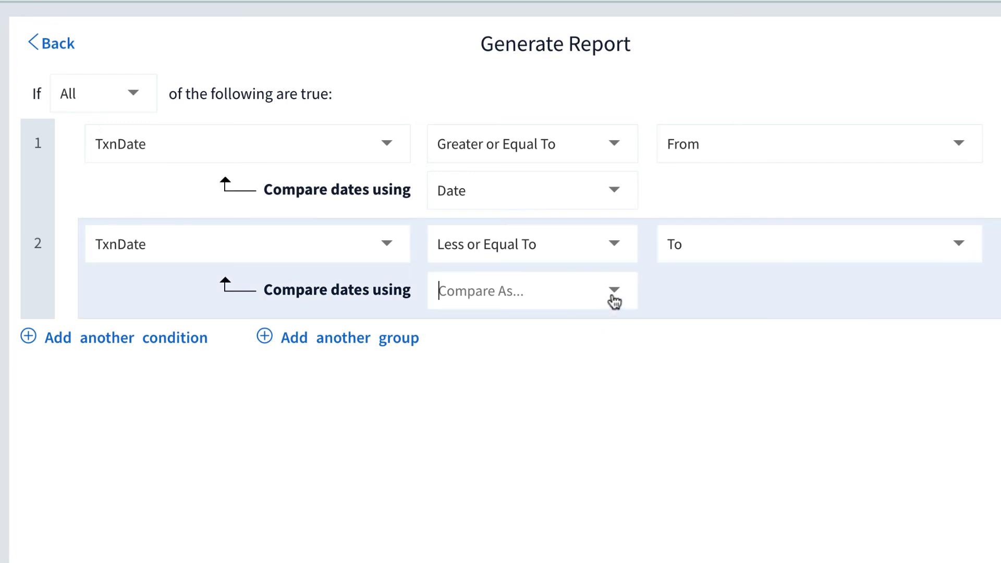
pyautogui.click(564, 355)
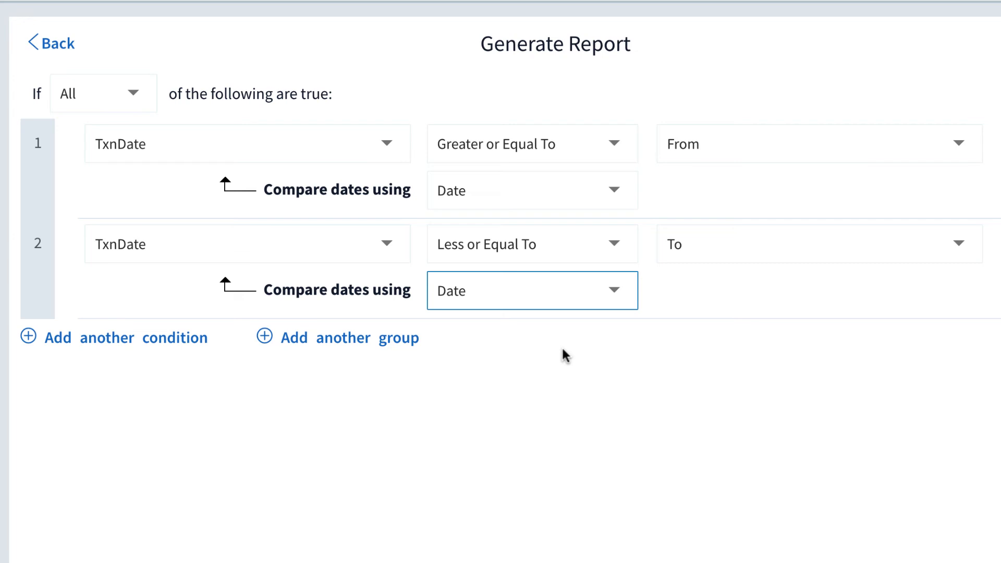
# Add a third condition requiring SalesRep - RecordID to be In List SalesRepRecordIDList, and return to the Generate Report settings.
pyautogui.click(202, 340)
pyautogui.click(215, 359)
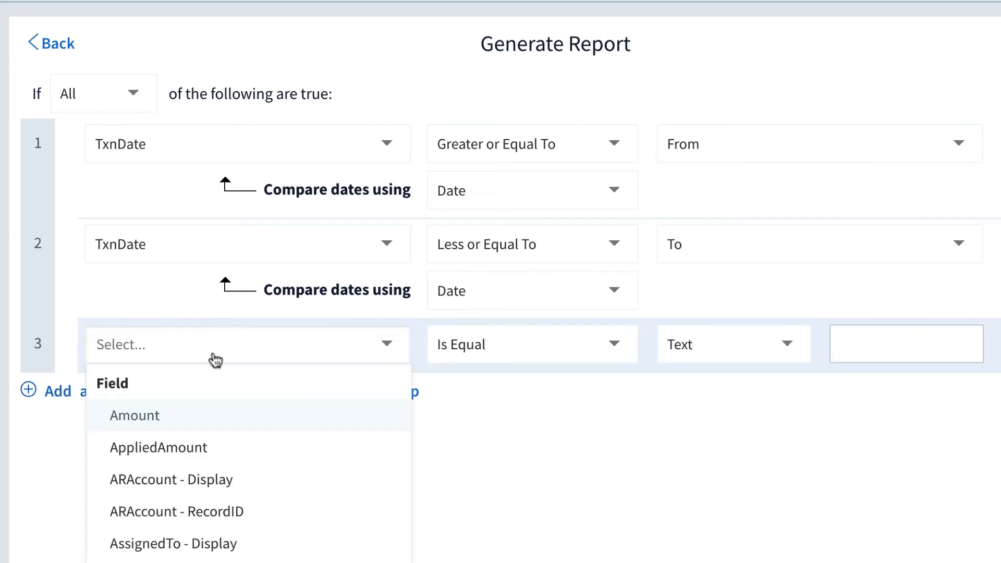
pyautogui.write('salesre')
pyautogui.click(245, 447)
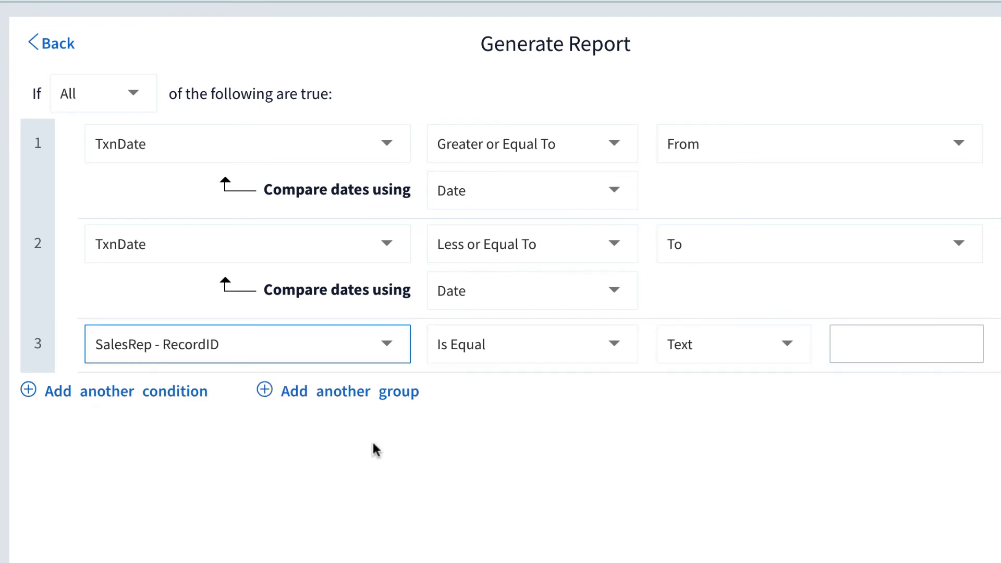
pyautogui.click(605, 347)
pyautogui.scroll(-5, 532, 458)
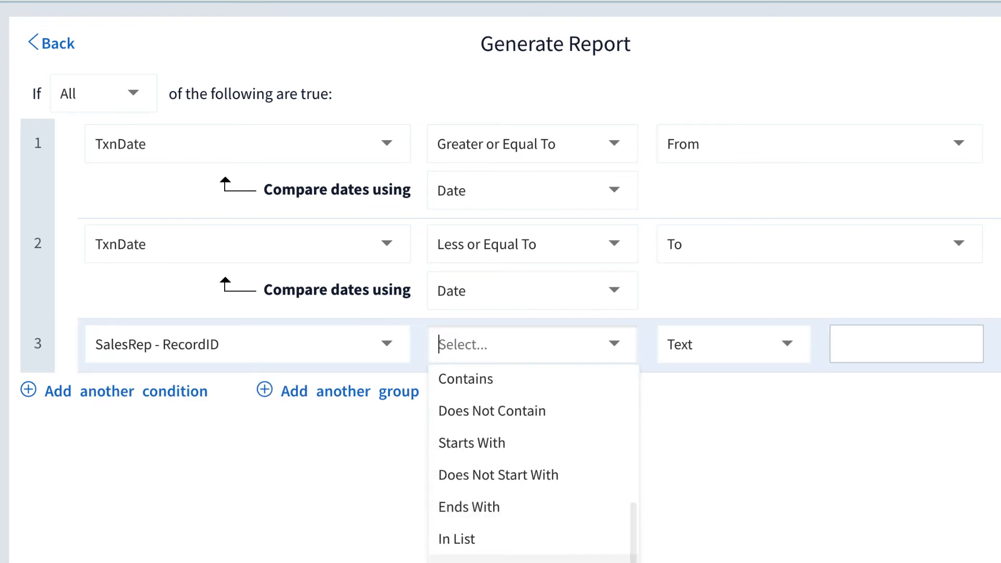
pyautogui.click(457, 539)
pyautogui.click(751, 345)
pyautogui.write('salesr')
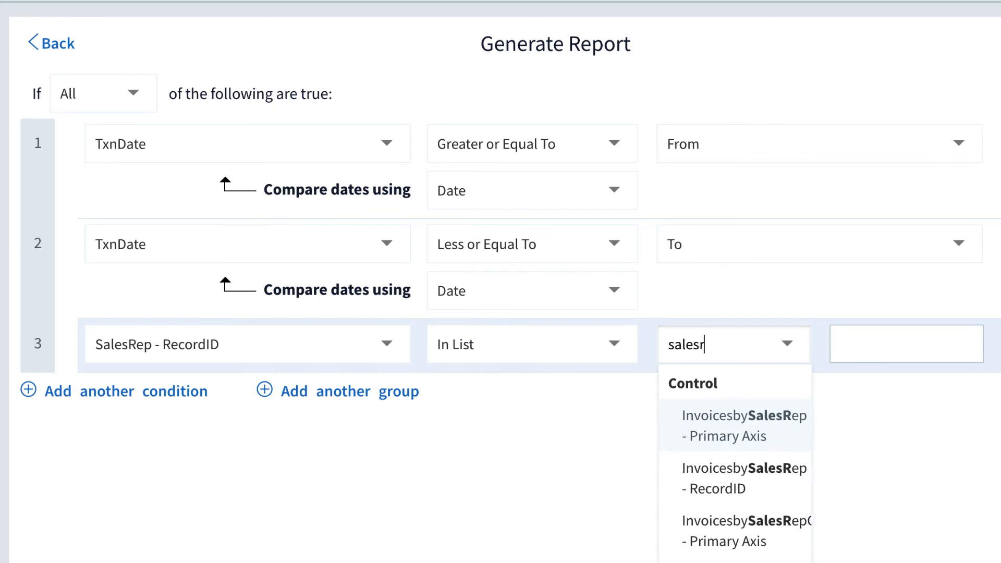
pyautogui.write('ep')
pyautogui.scroll(-3, 740, 459)
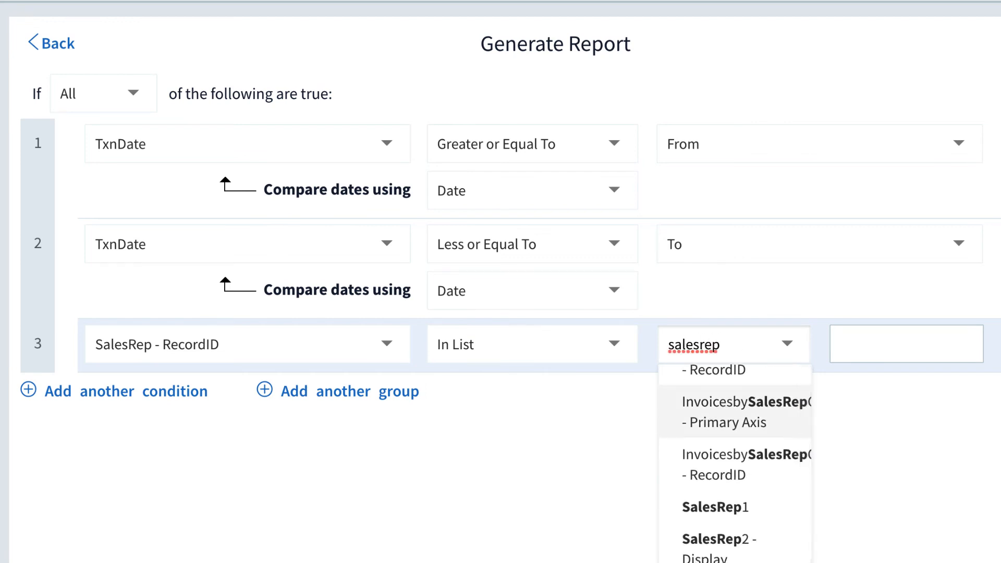
pyautogui.write('re')
pyautogui.click(773, 421)
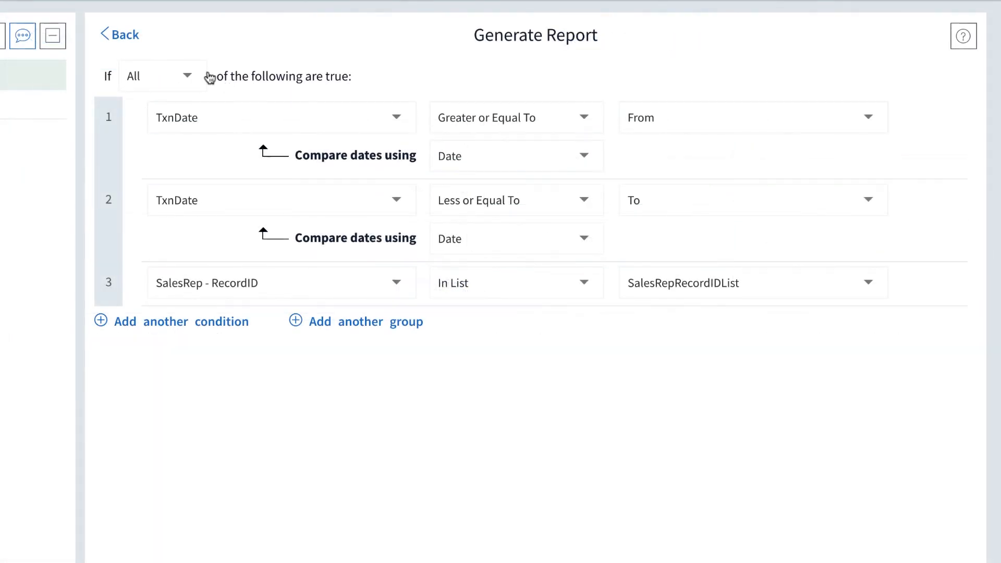
pyautogui.click(125, 39)
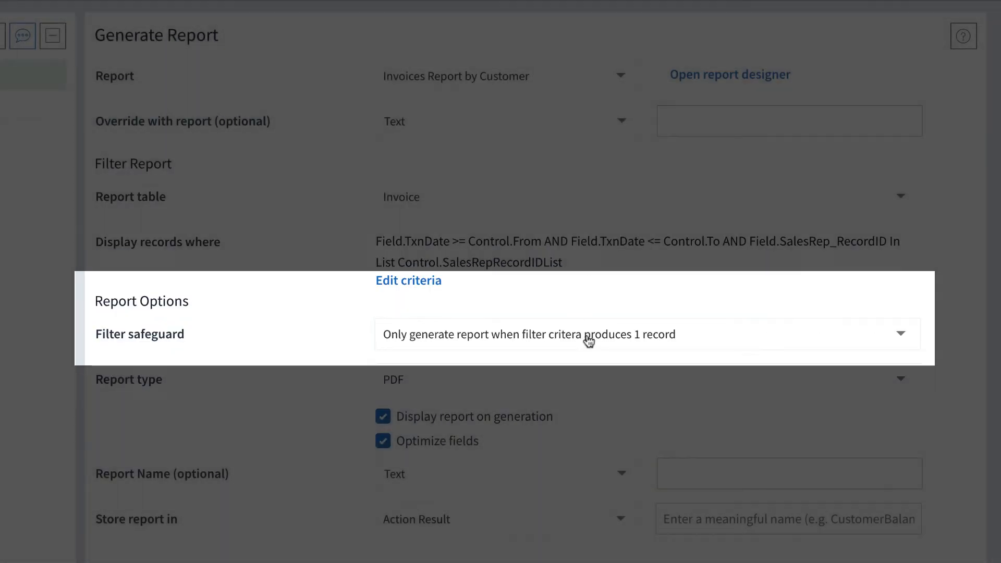
# Set the report's filter safeguard to Always generate and store the report in a new action result named resultAllInvoicesReport.
pyautogui.click(587, 339)
pyautogui.click(521, 523)
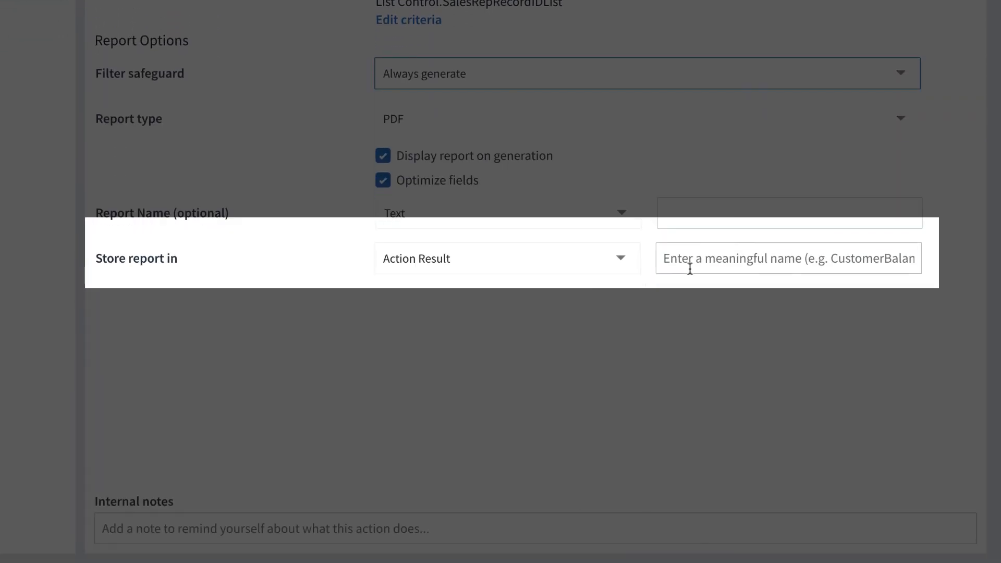
pyautogui.click(690, 530)
pyautogui.write('resultAllInvoicesReport')
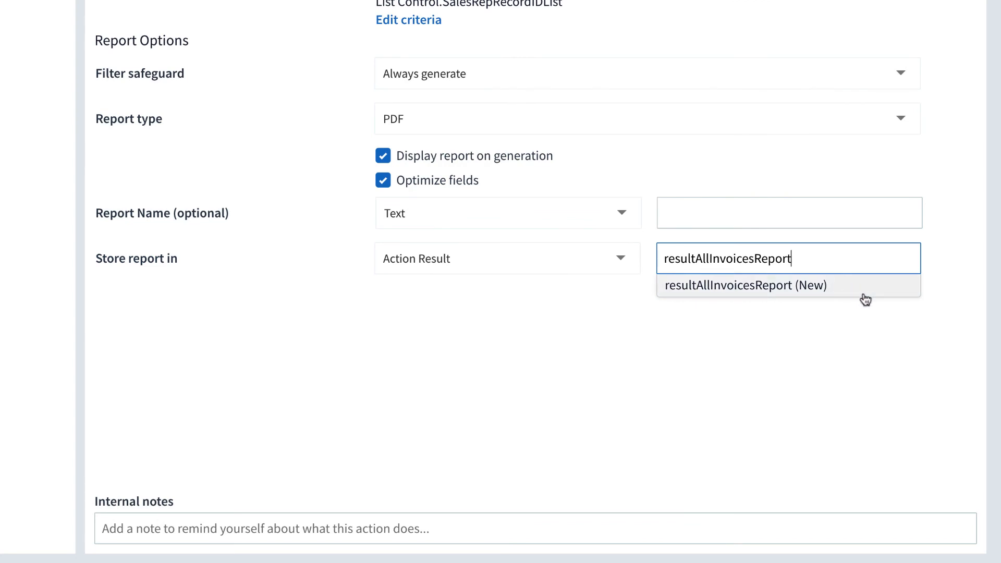
pyautogui.click(863, 295)
# Add the internal note "Generate Invoices by Customer Report" to the Generate Report action and close the action set.
pyautogui.click(366, 528)
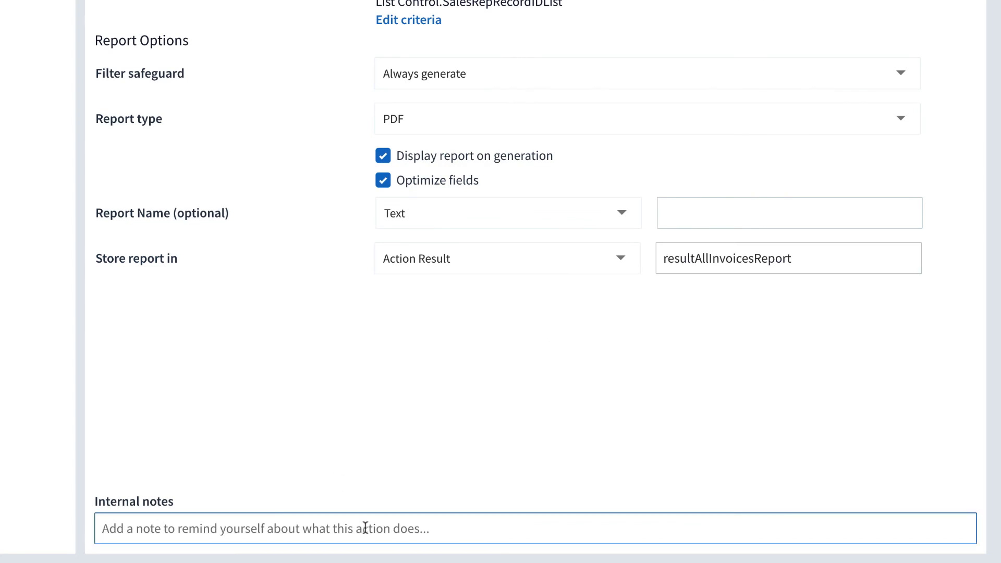
pyautogui.write('Generate Invoices by Customer Report')
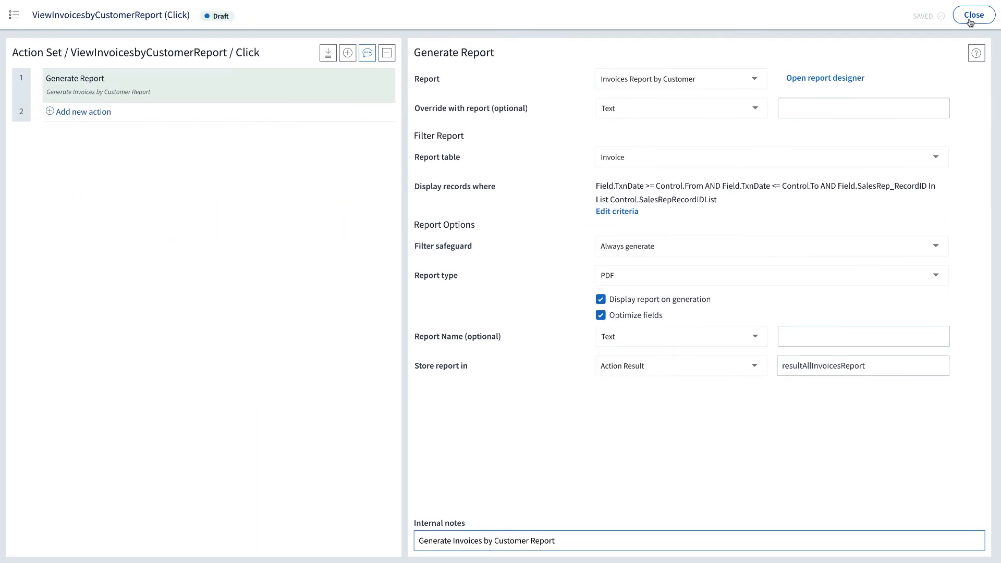
pyautogui.click(972, 16)
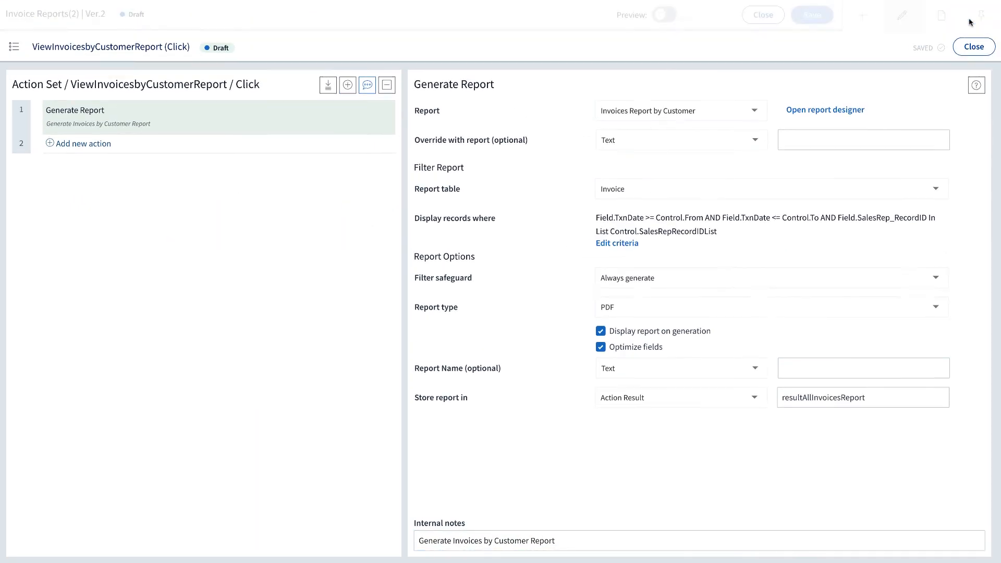
# Close the screen designer and generate the report from the View Invoices by Customer Report link below the Invoices by Customer chart.
pyautogui.click(776, 21)
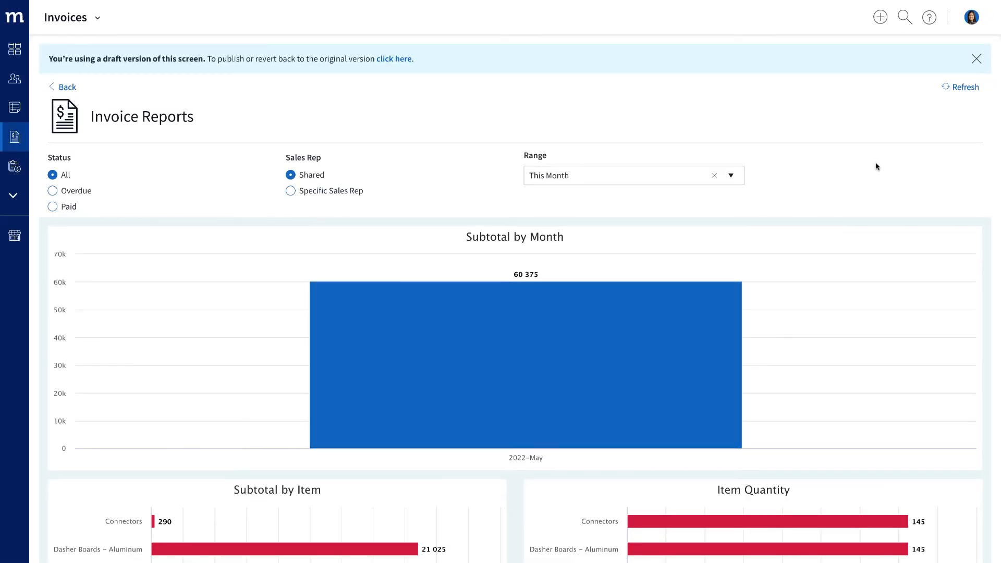
pyautogui.scroll(-12, 876, 165)
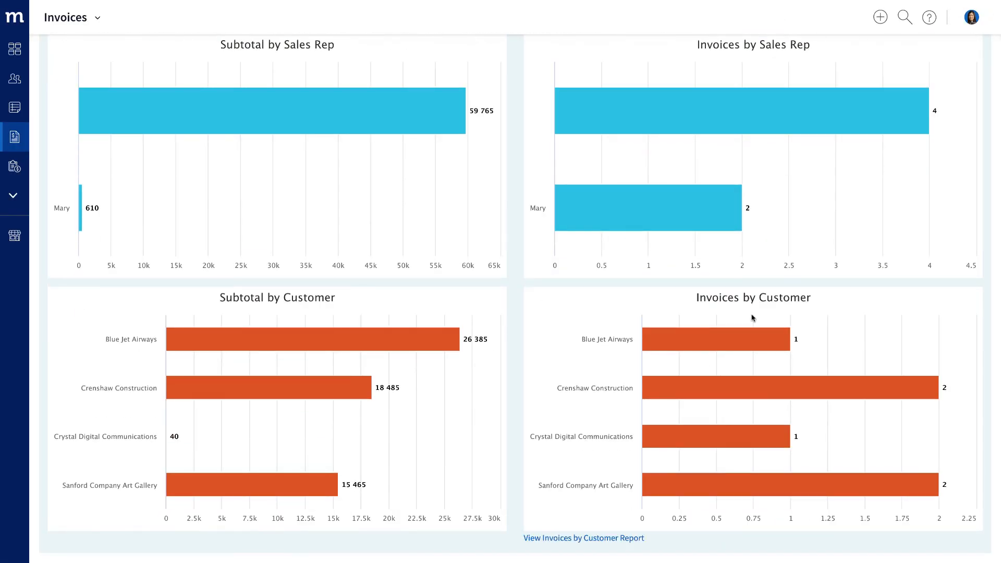
pyautogui.click(616, 540)
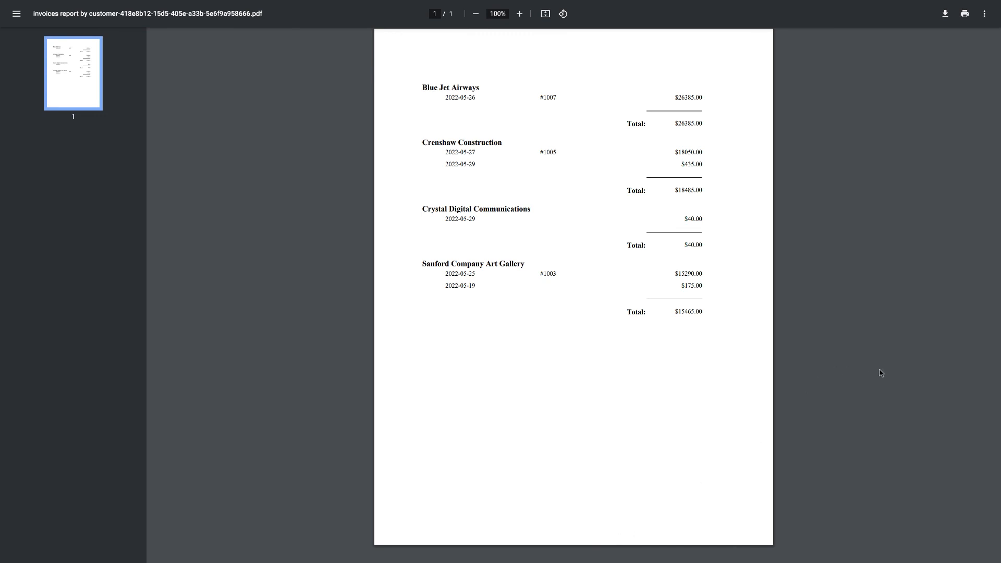
# Return to the Invoice Reports browser tab and set the date range to Last Month.
pyautogui.click(49, 12)
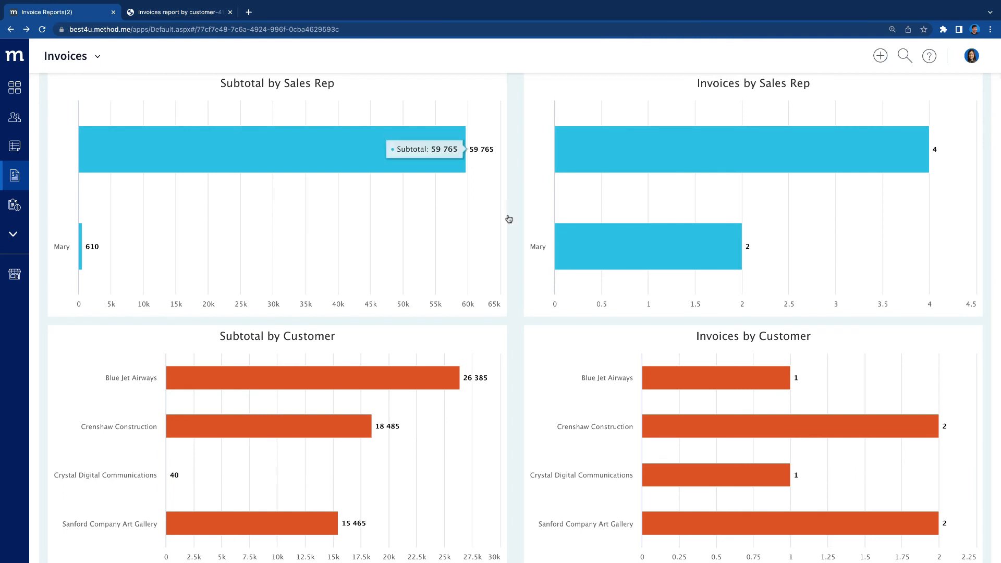
pyautogui.scroll(10, 838, 268)
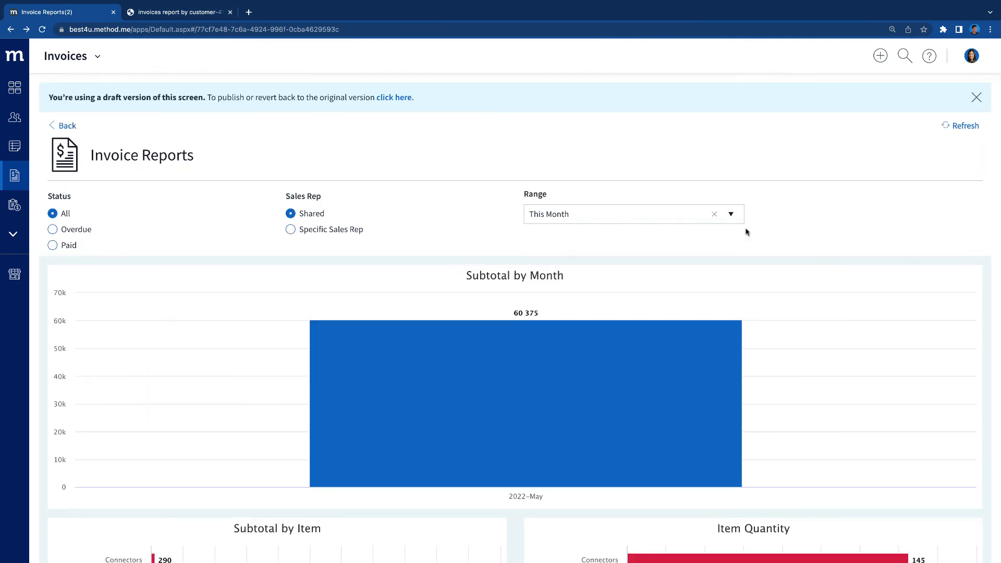
pyautogui.click(731, 215)
pyautogui.click(718, 265)
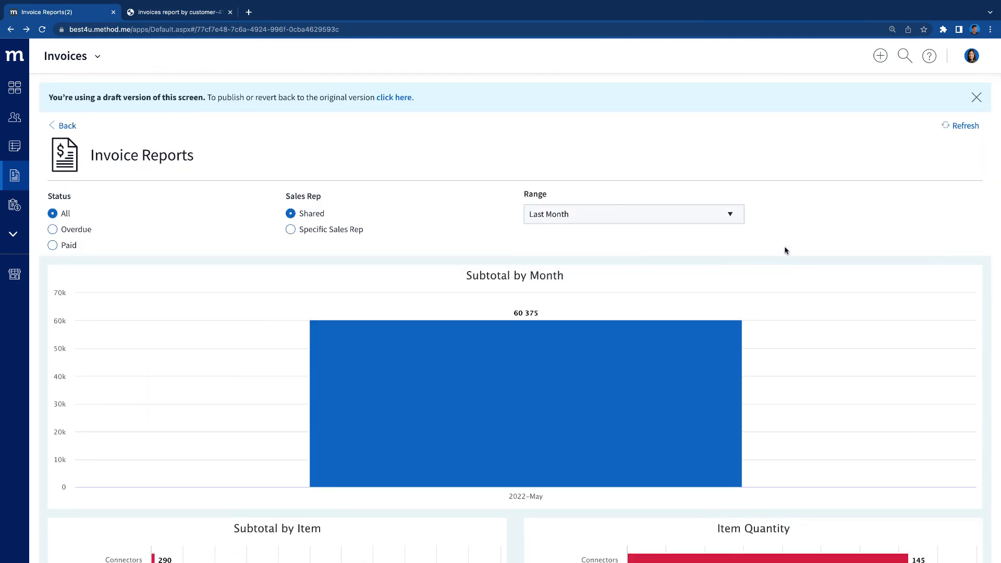
# Generate the invoices by customer report for the Last Month range, and return to the Invoice Reports browser tab.
pyautogui.scroll(-10, 793, 248)
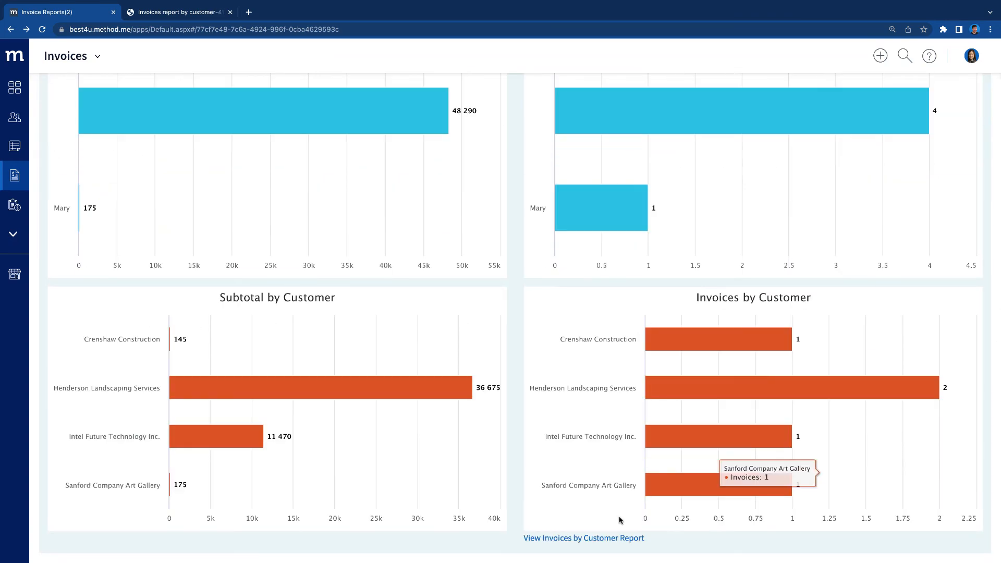
pyautogui.click(616, 541)
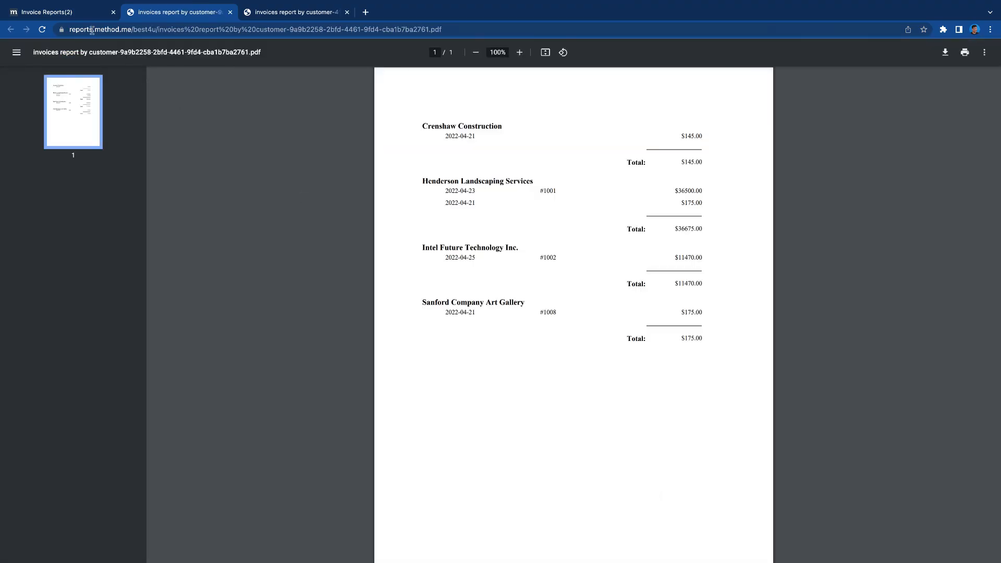
pyautogui.click(73, 13)
# Set the date range to This Year and generate the report from the View Invoices by Customer Report link.
pyautogui.scroll(10, 699, 259)
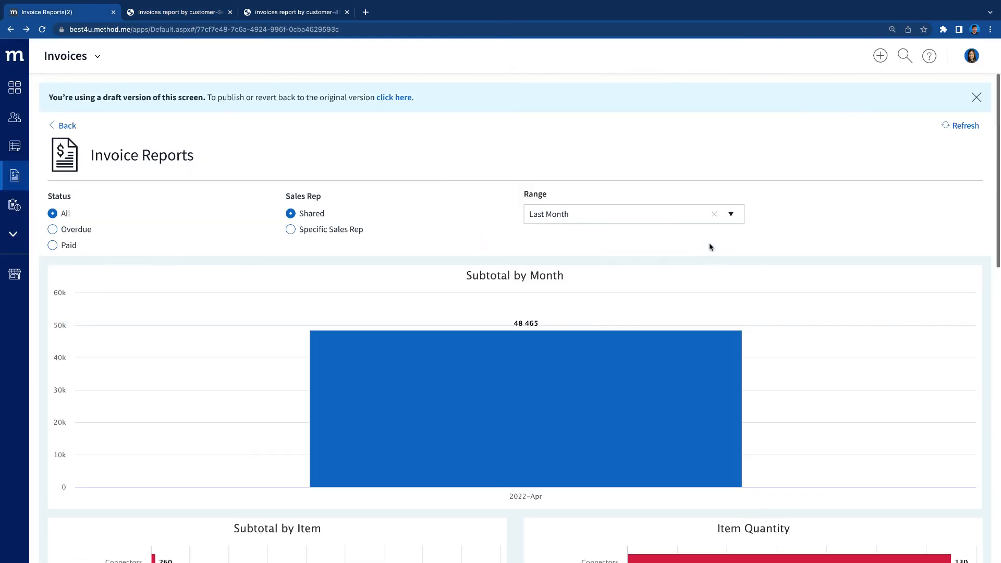
pyautogui.click(711, 218)
pyautogui.scroll(-1, 689, 315)
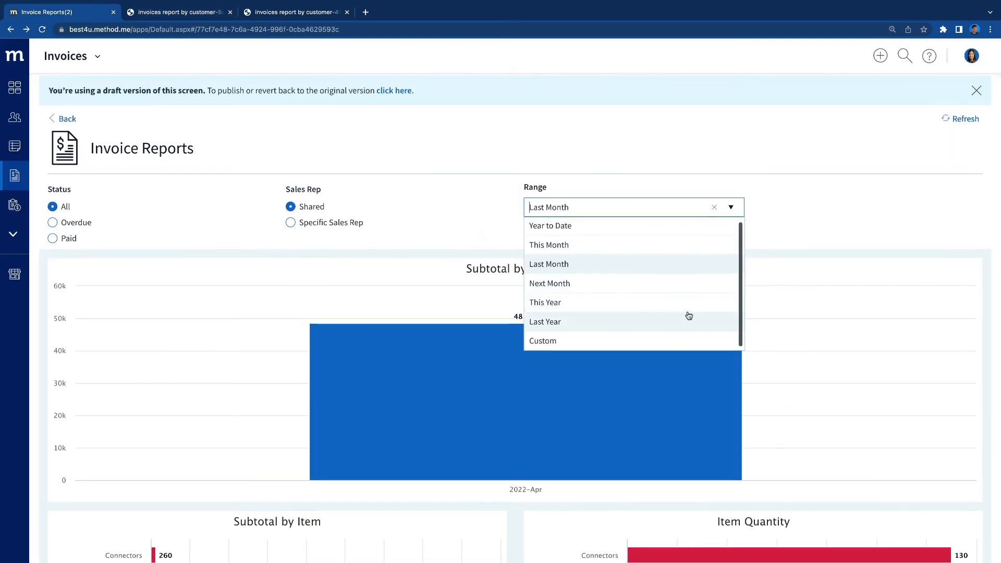
pyautogui.click(683, 303)
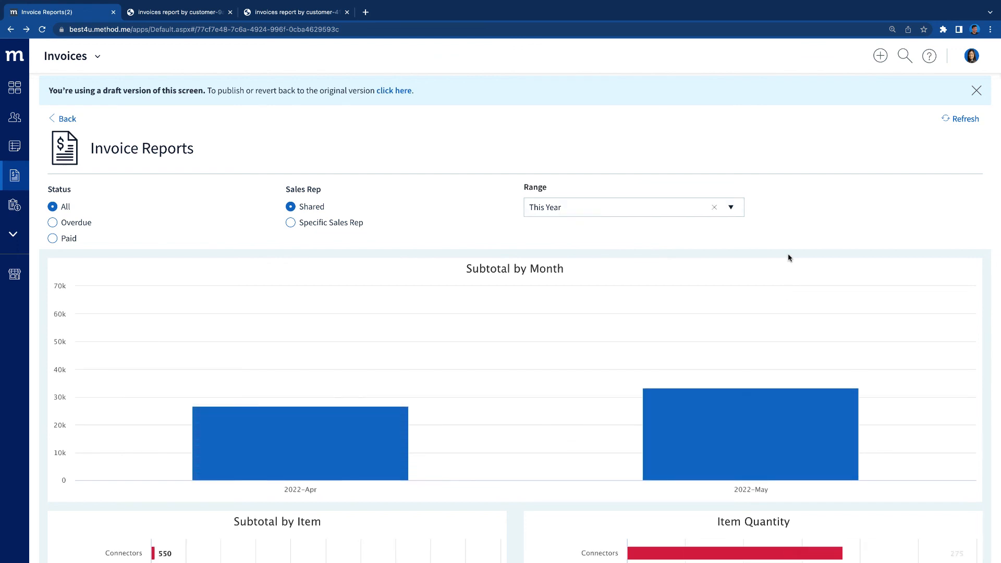
pyautogui.scroll(-10, 789, 258)
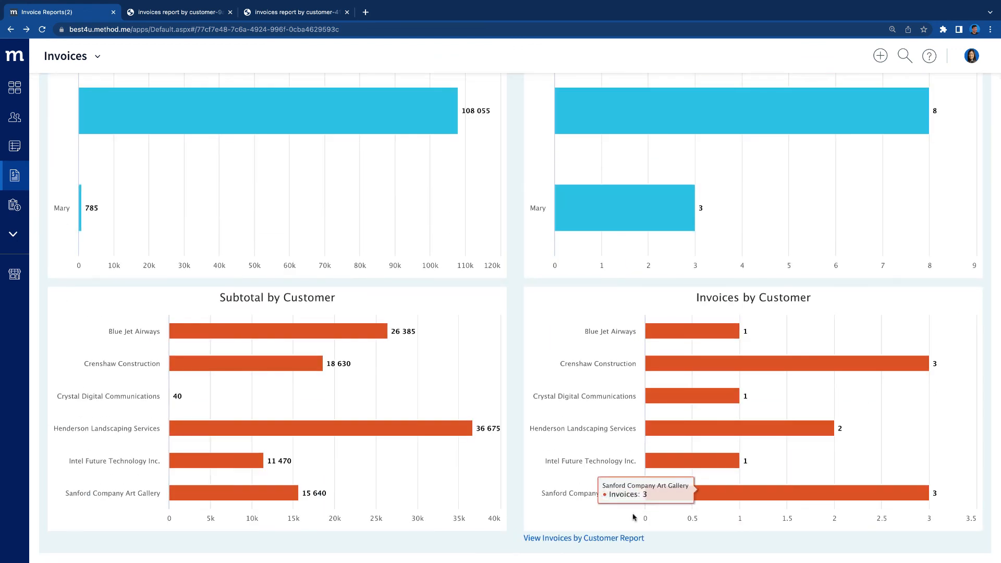
pyautogui.click(685, 386)
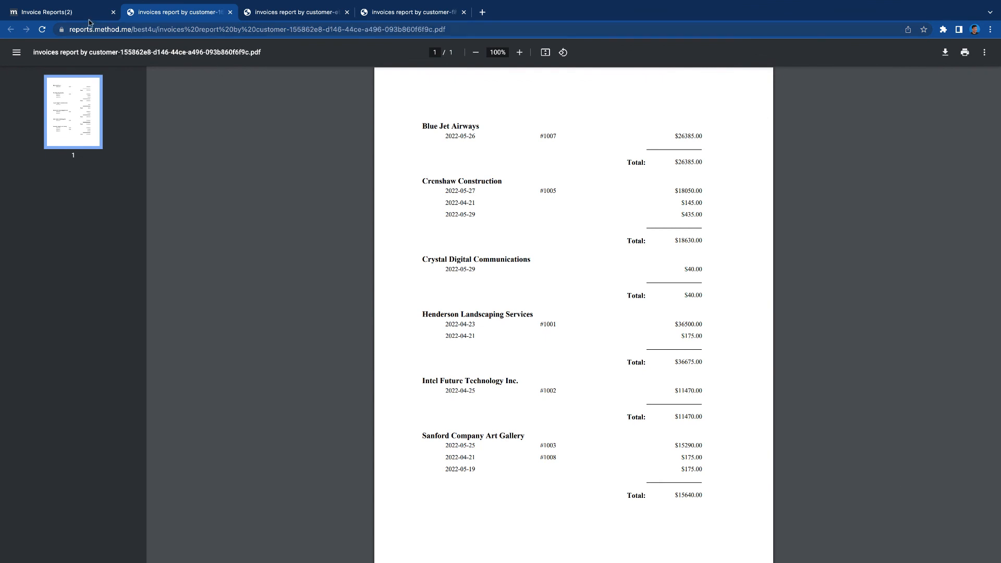
# Return to the Invoice Reports browser tab and publish draft version 2 of the Invoice Reports(2) screen.
pyautogui.click(88, 18)
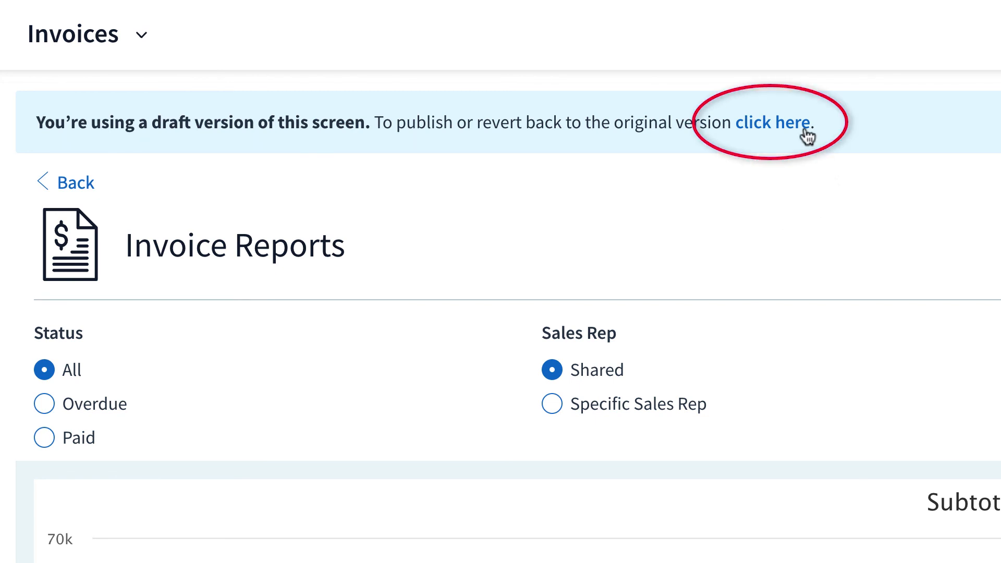
pyautogui.click(806, 133)
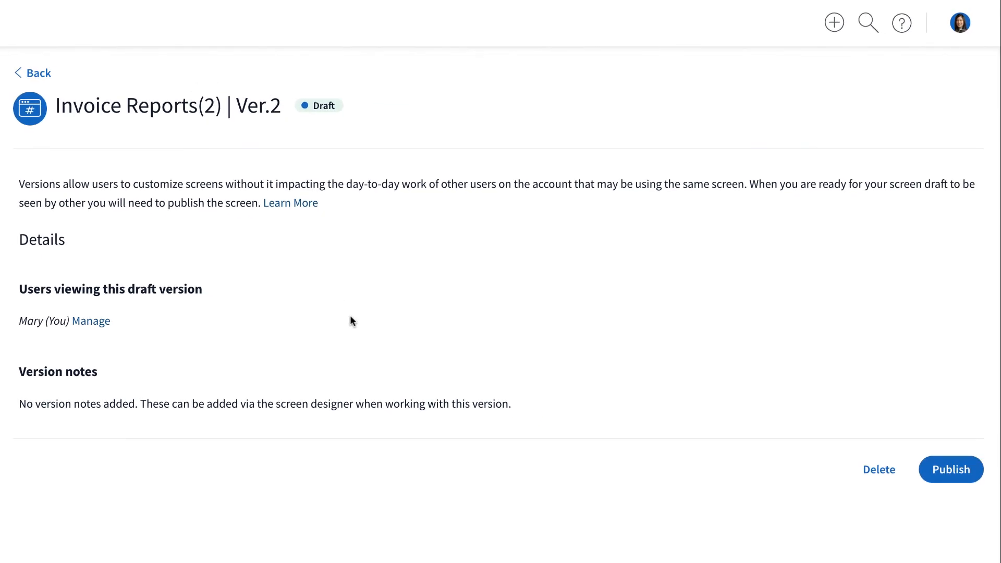
pyautogui.click(966, 473)
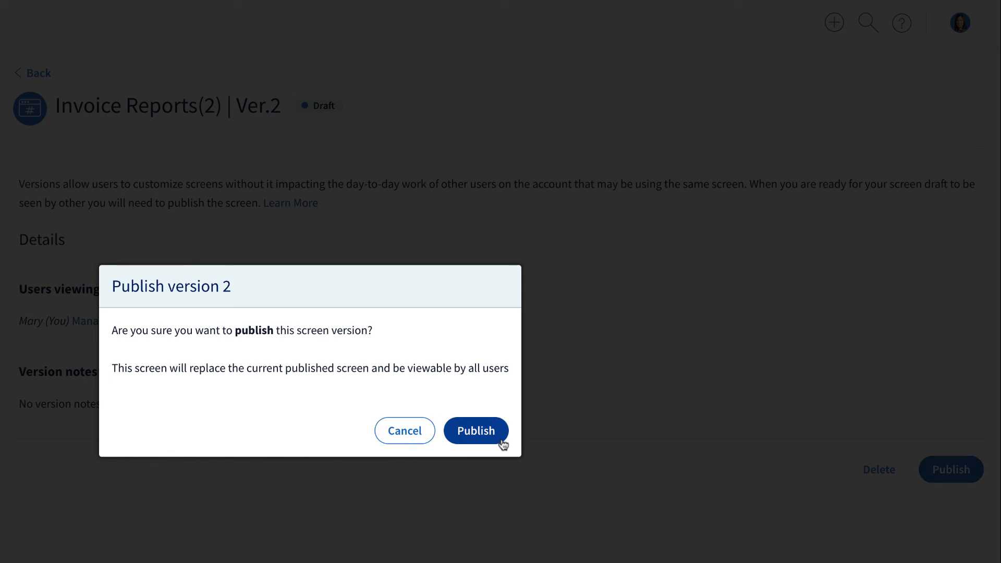
pyautogui.click(500, 440)
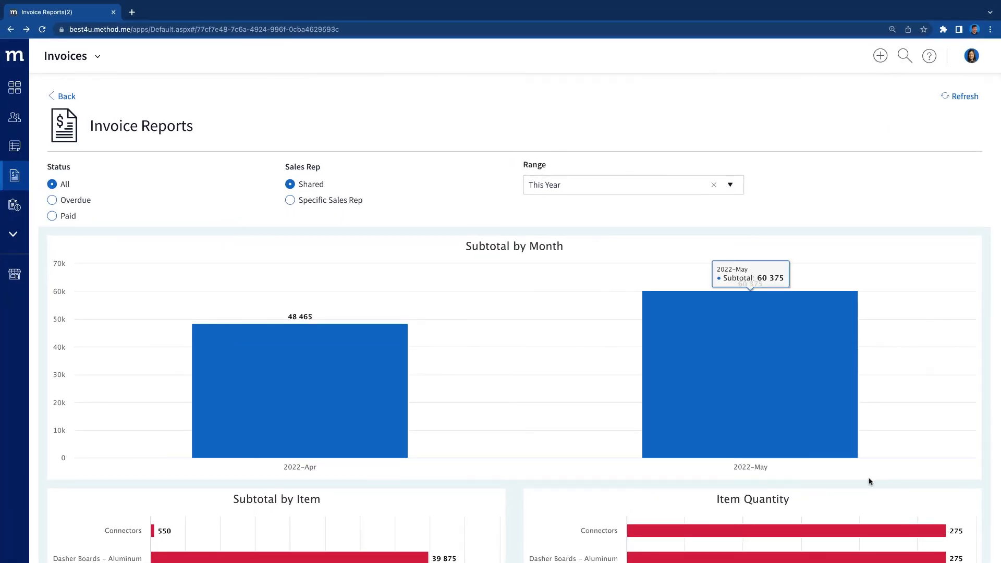
# Generate the invoices by customer report for This Year from the link on the published Invoice Reports screen.
pyautogui.scroll(-12, 871, 479)
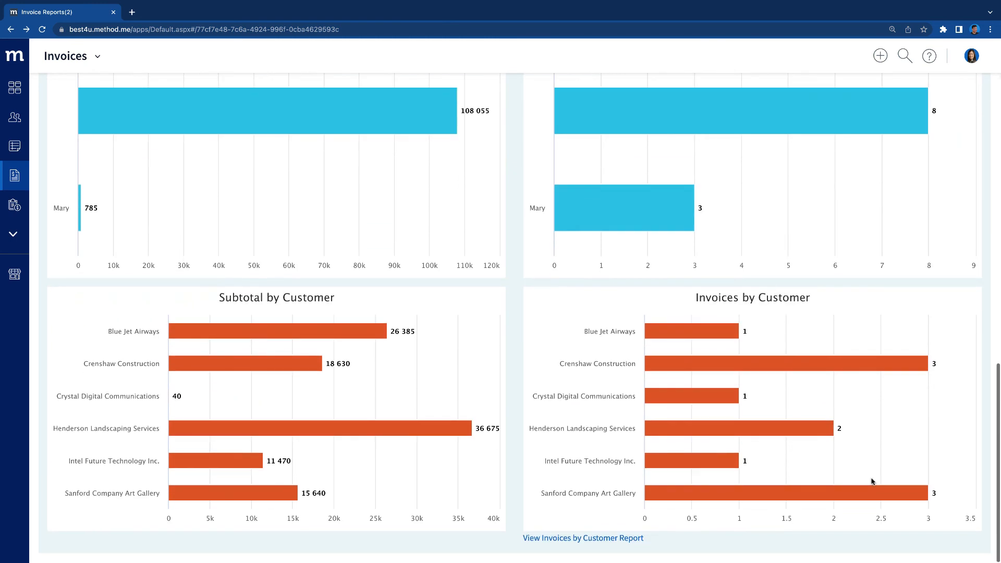
pyautogui.click(634, 539)
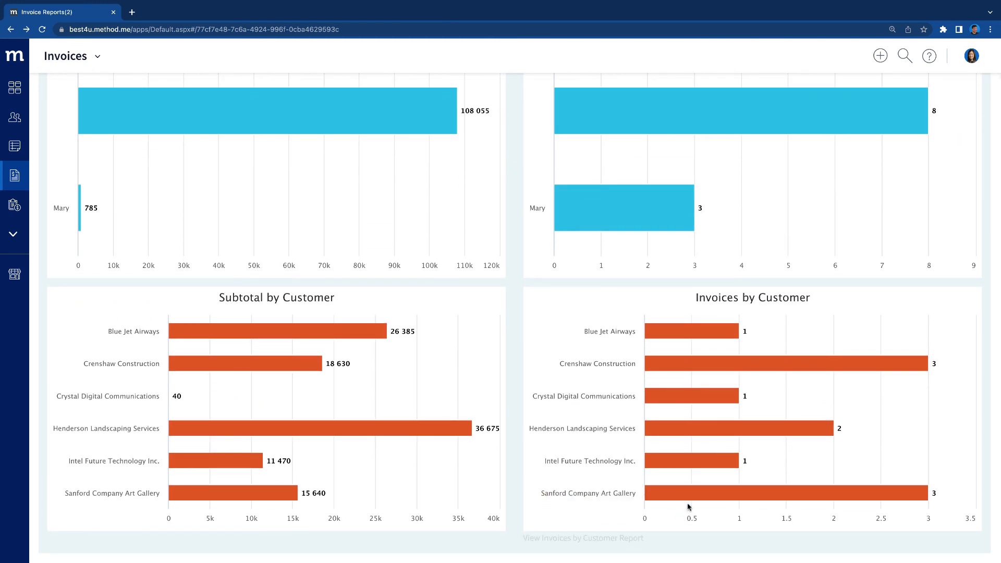